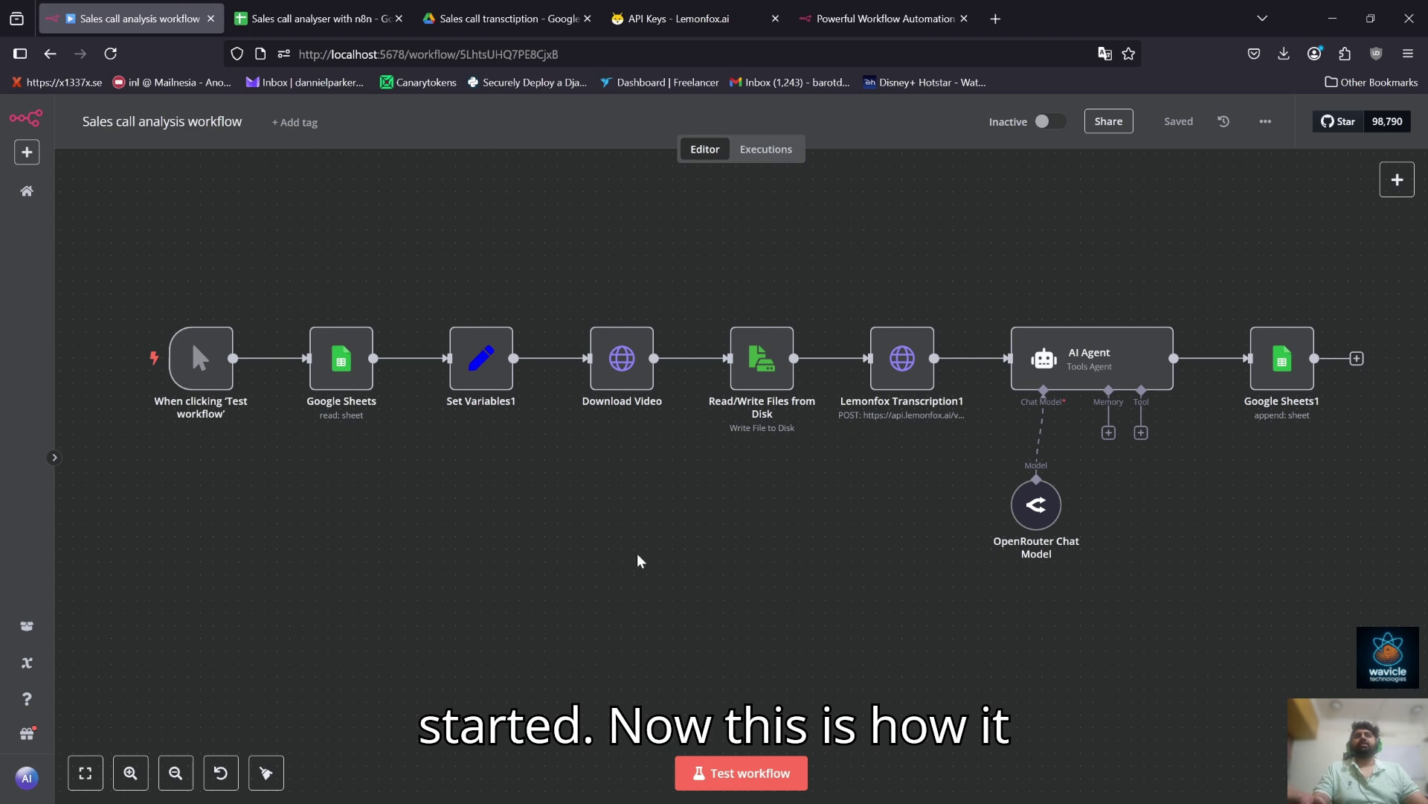
Switch to the n8n website and examine its address and the homepage headline about AI workflow automation
scroll(640, 560, "up", 2)
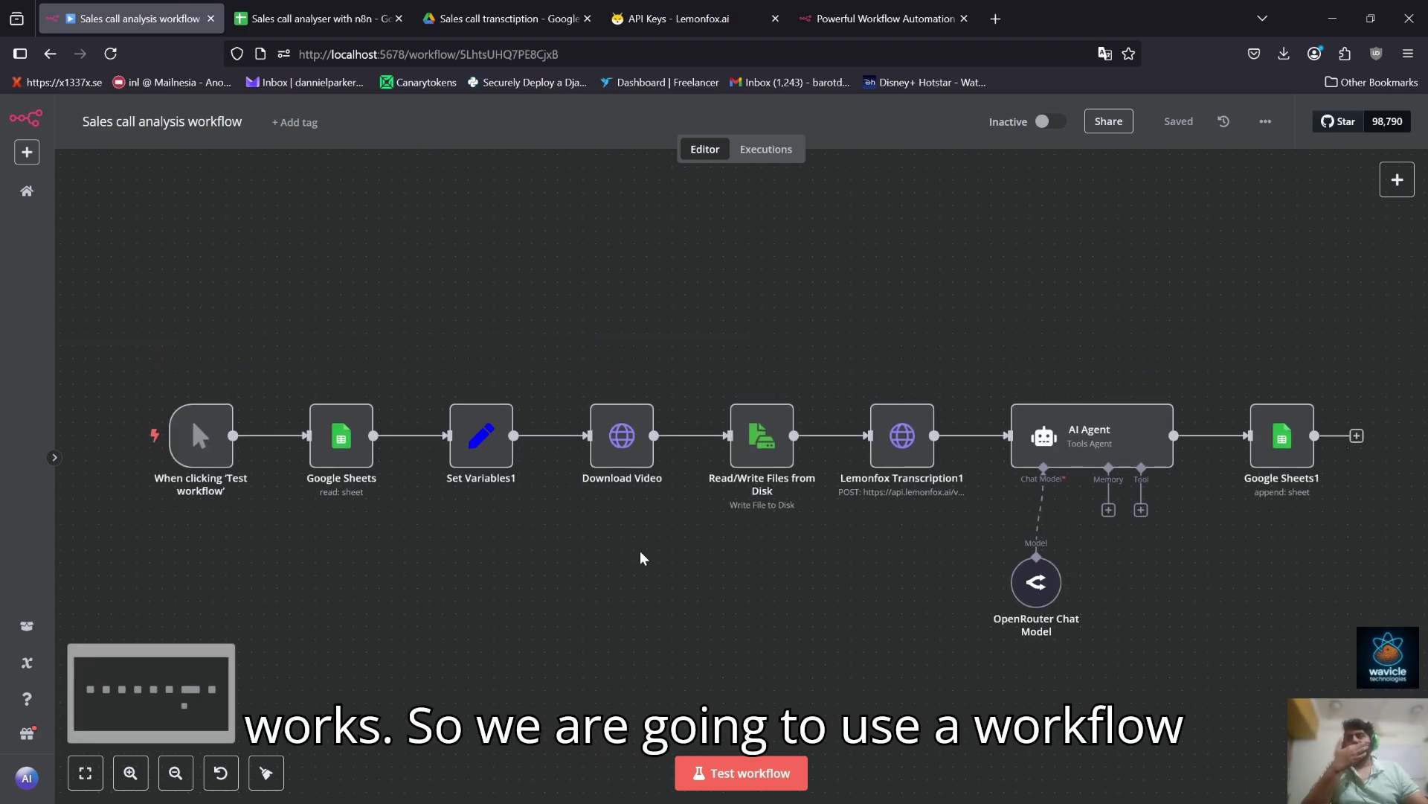
left_click(821, 11)
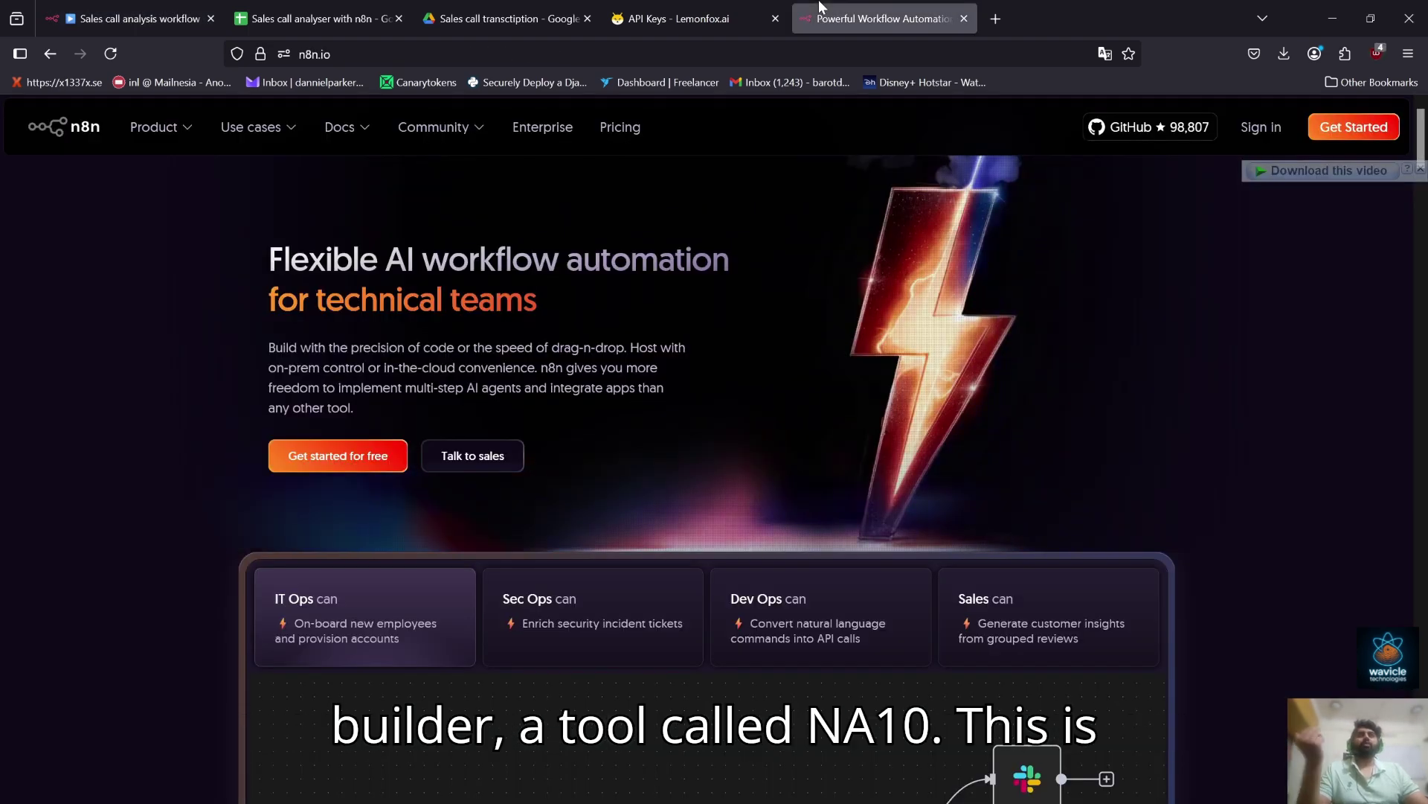
left_click(320, 54)
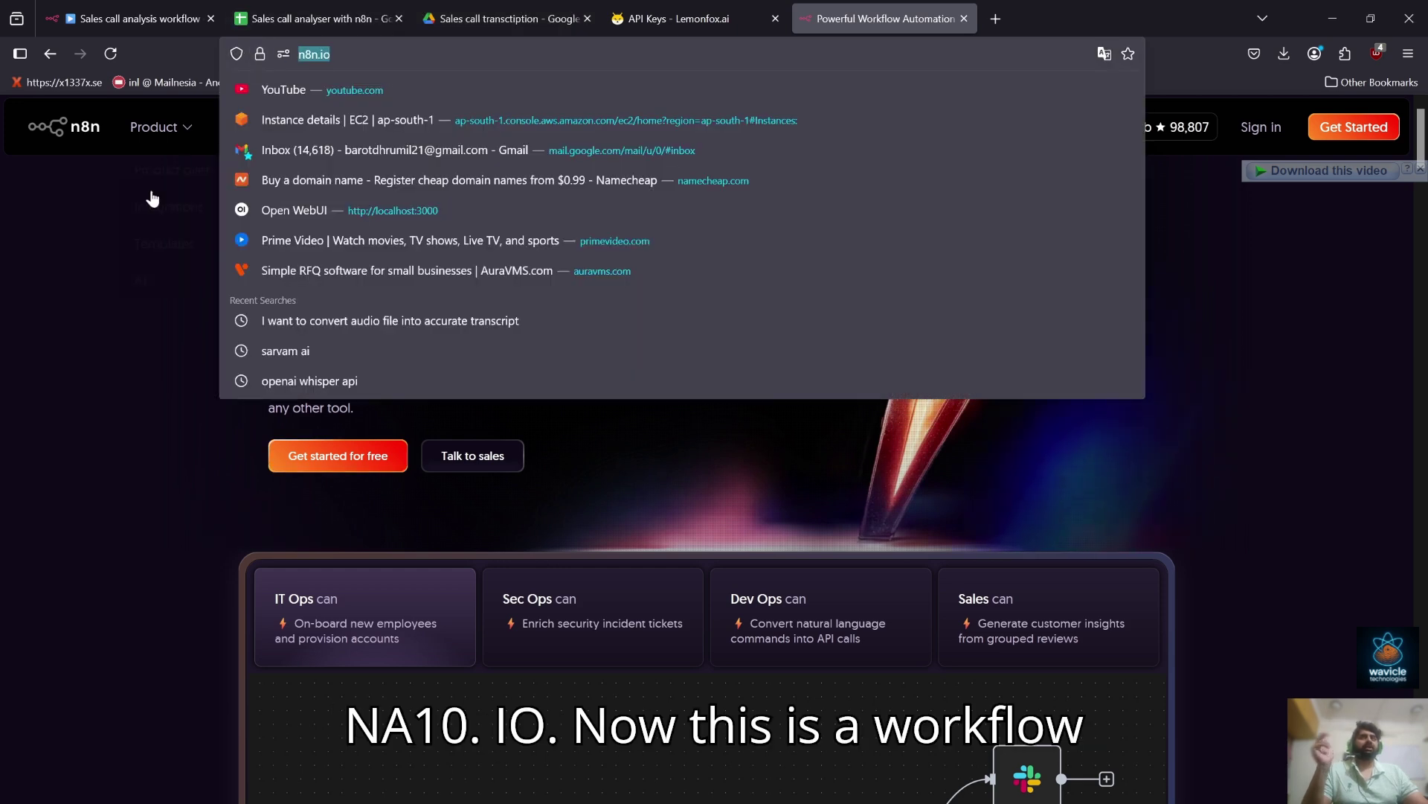
left_click(77, 533)
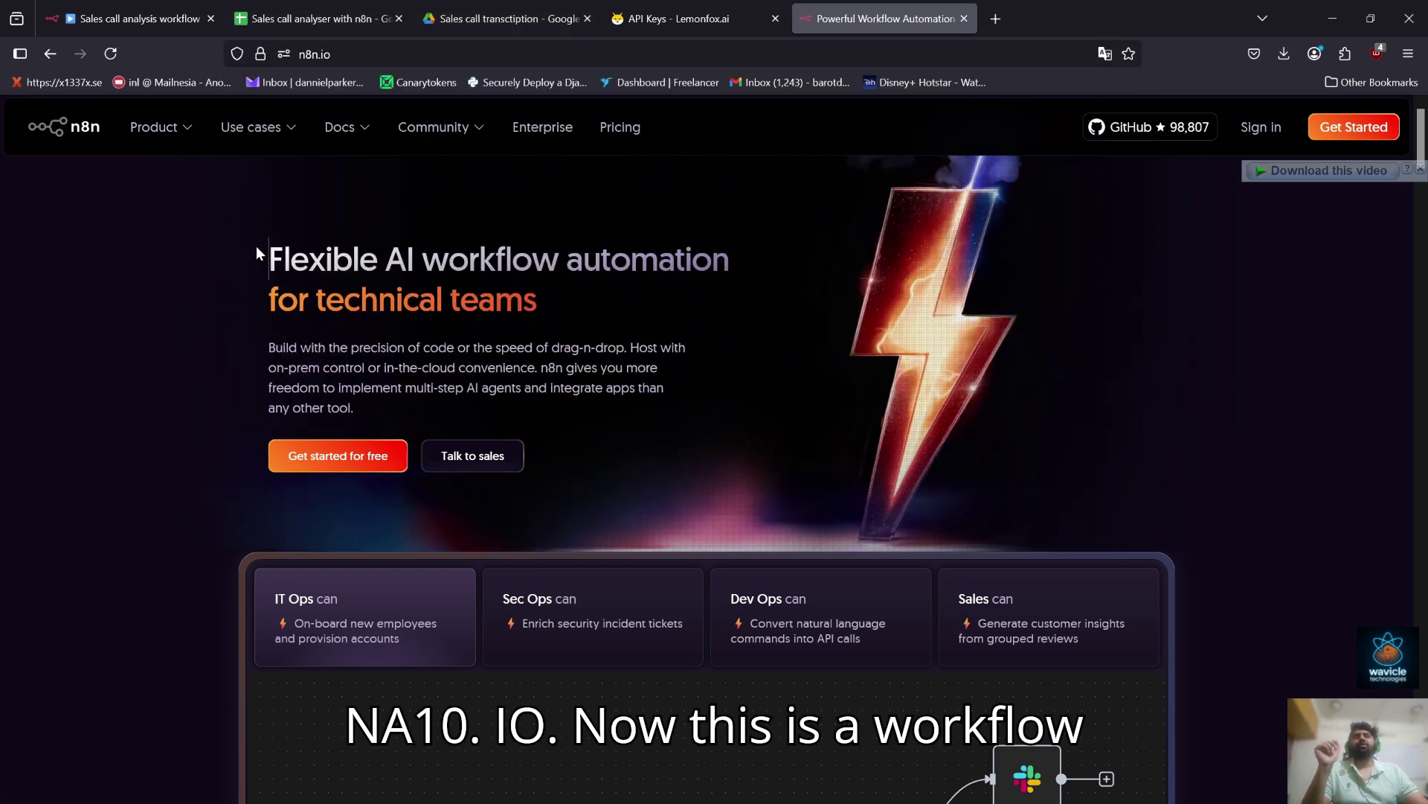
mouse_move(256, 246)
left_mouse_down()
mouse_move(622, 260)
mouse_move(558, 261)
mouse_move(536, 347)
mouse_move(538, 319)
mouse_move(544, 343)
mouse_move(312, 298)
mouse_move(262, 257)
left_mouse_up()
left_click(538, 308)
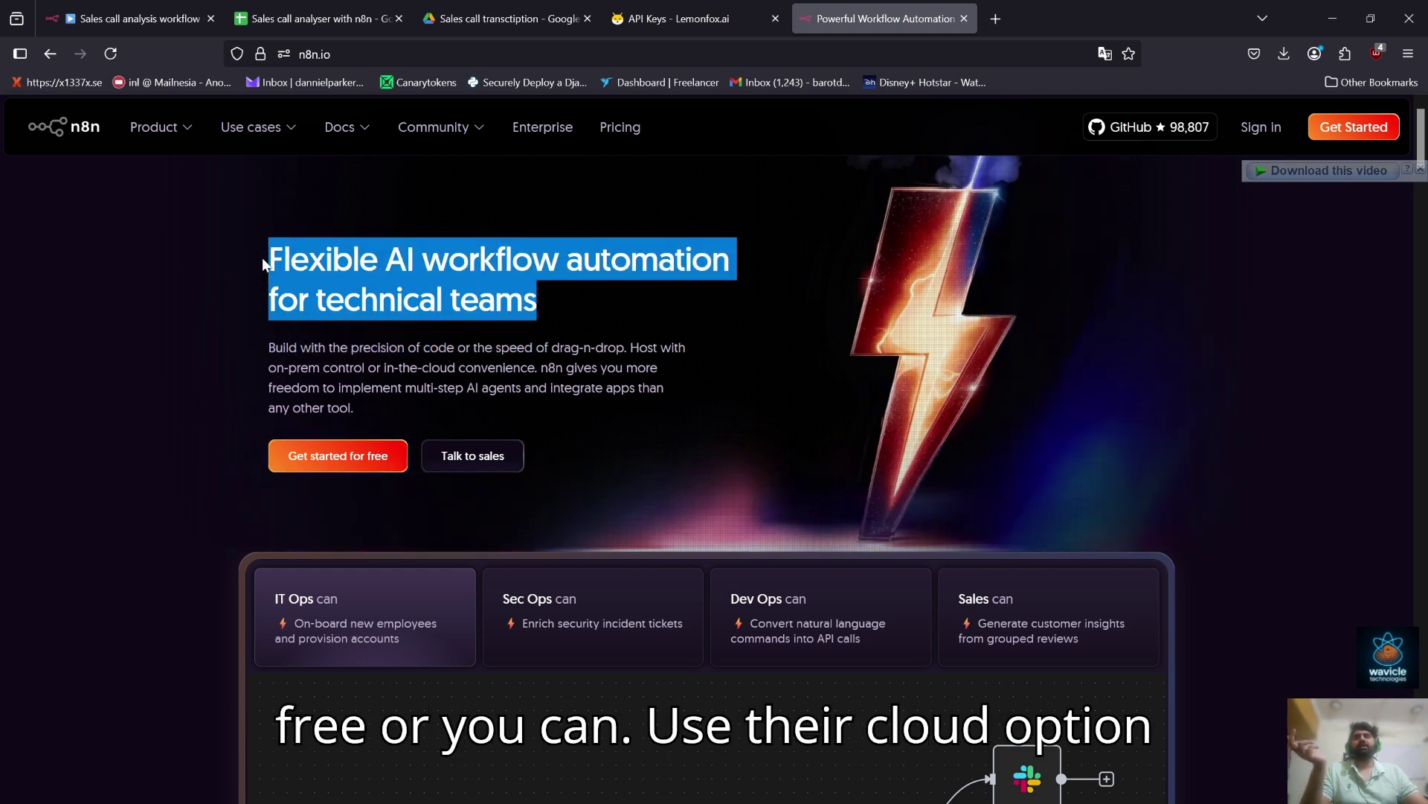
Review the n8n cloud plans on the pricing page and return to the sales call analysis workflow
left_click(617, 130)
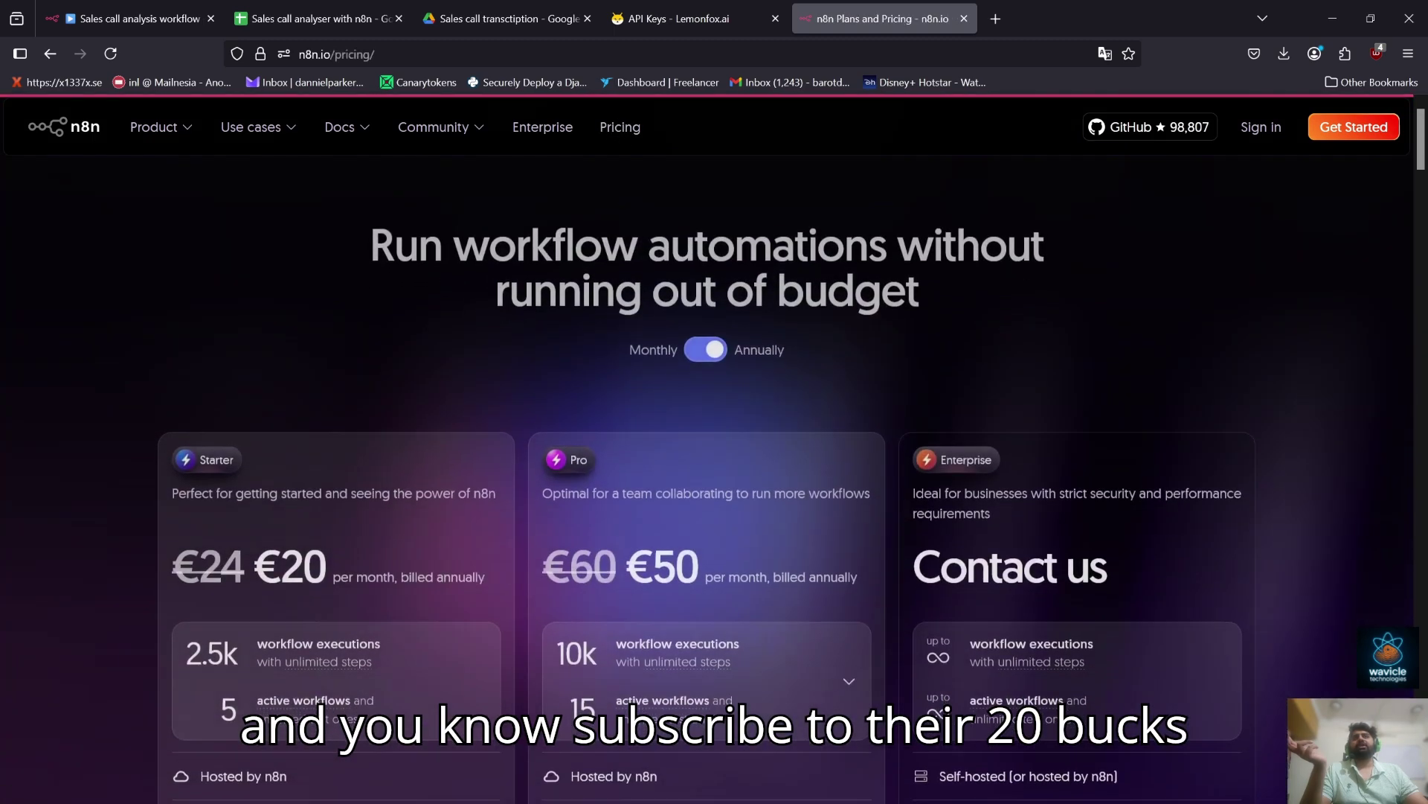
scroll(714, 447, "down", 4)
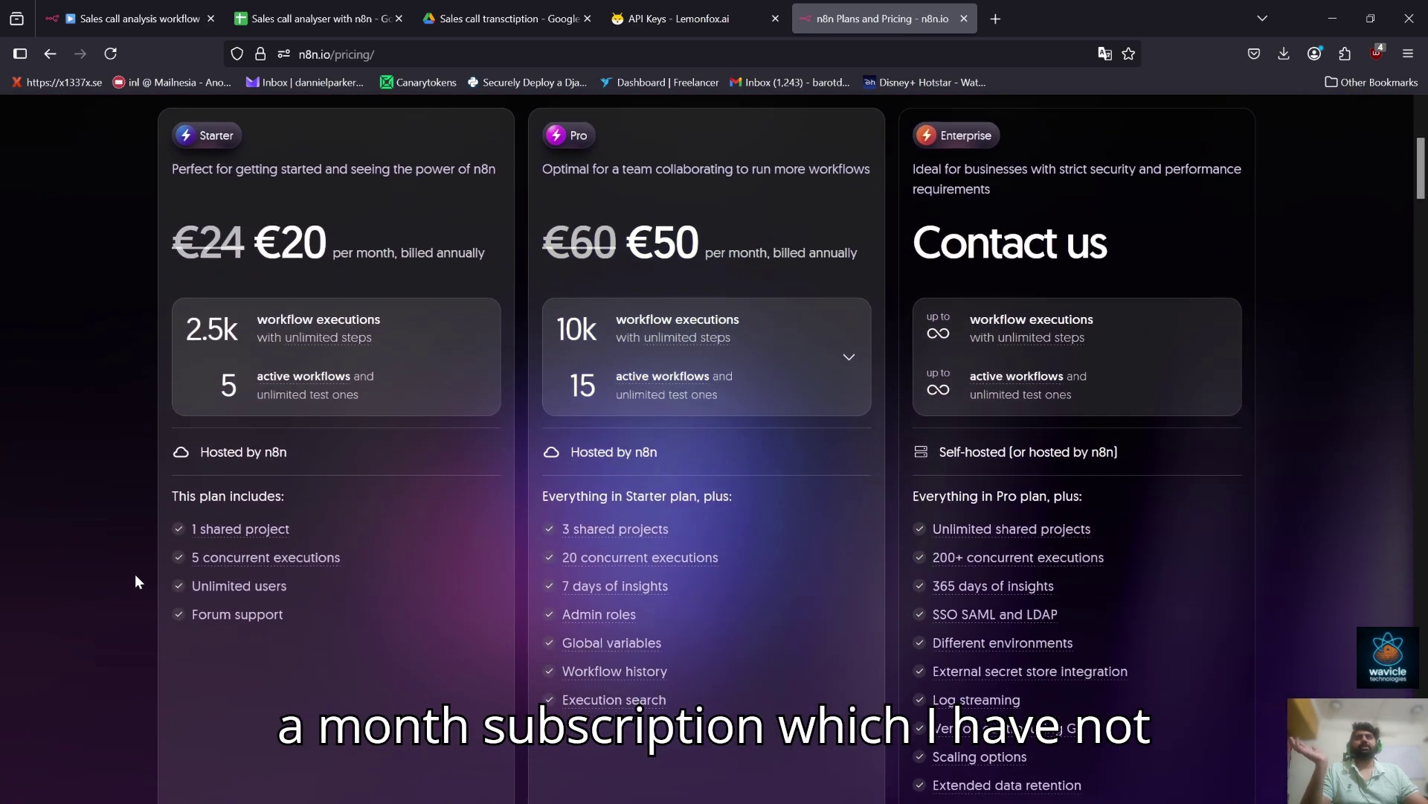
scroll(135, 581, "down", 3)
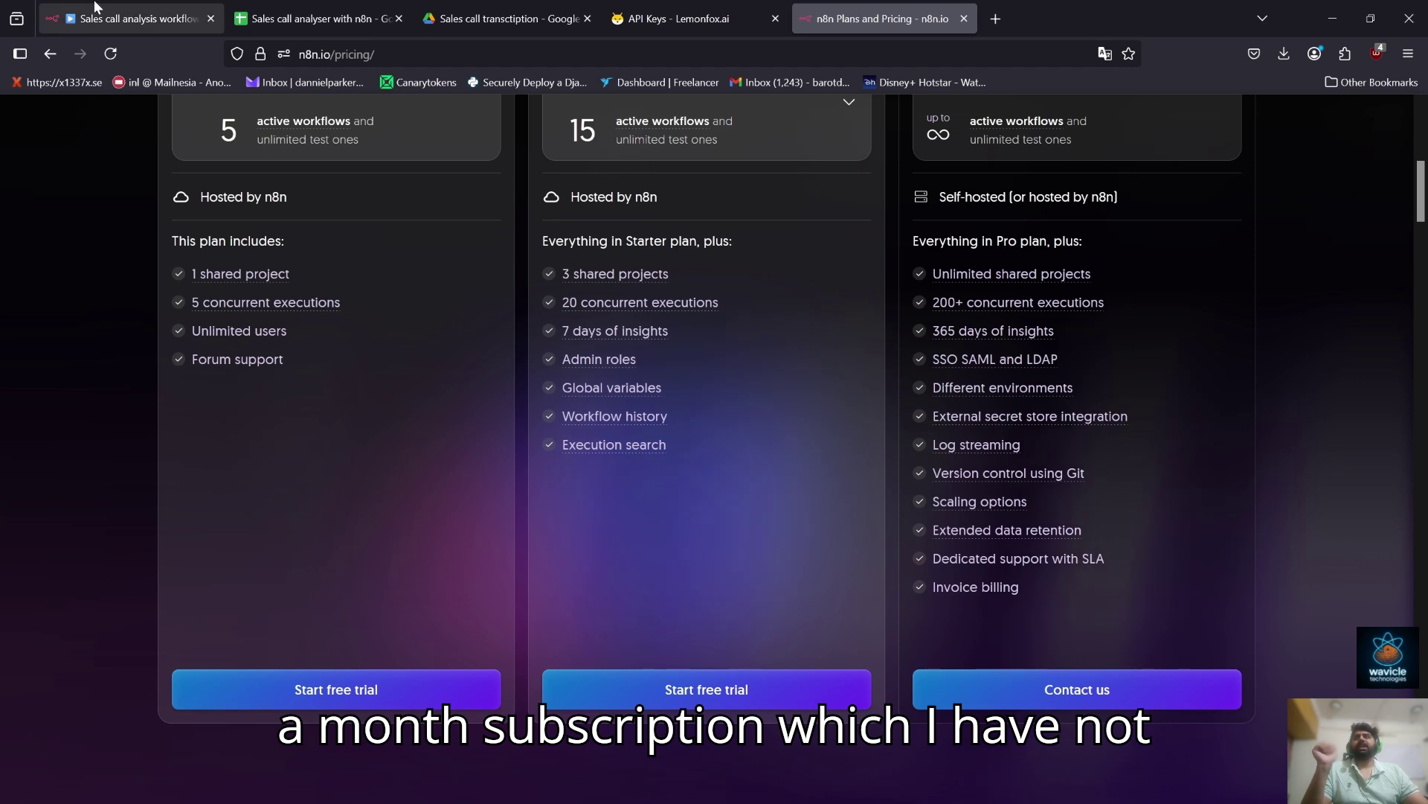
left_click(134, 19)
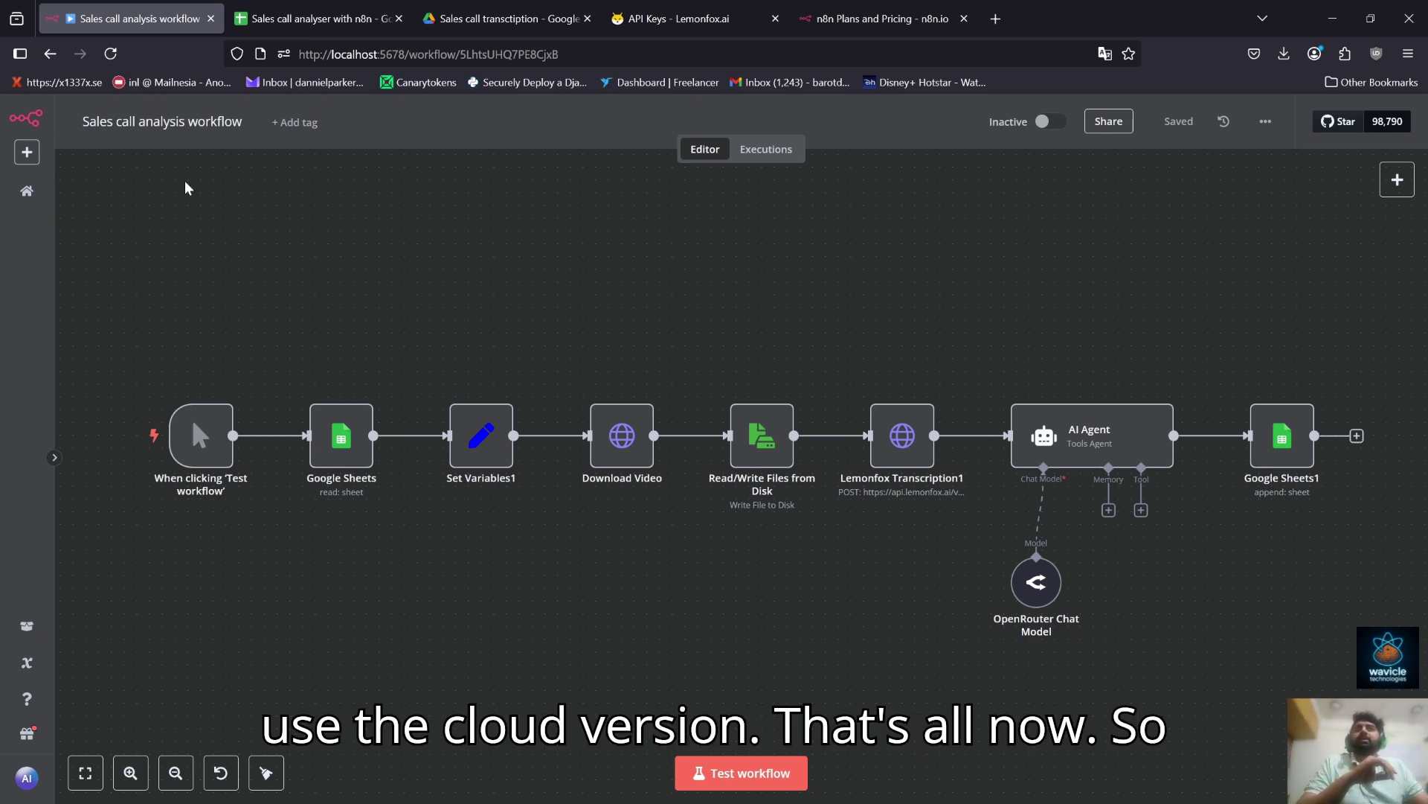
Switch to the Sales call analyser spreadsheet in Google Sheets and review the Input sheet's headers and row 2, from recording URL to Addressed
left_click(303, 10)
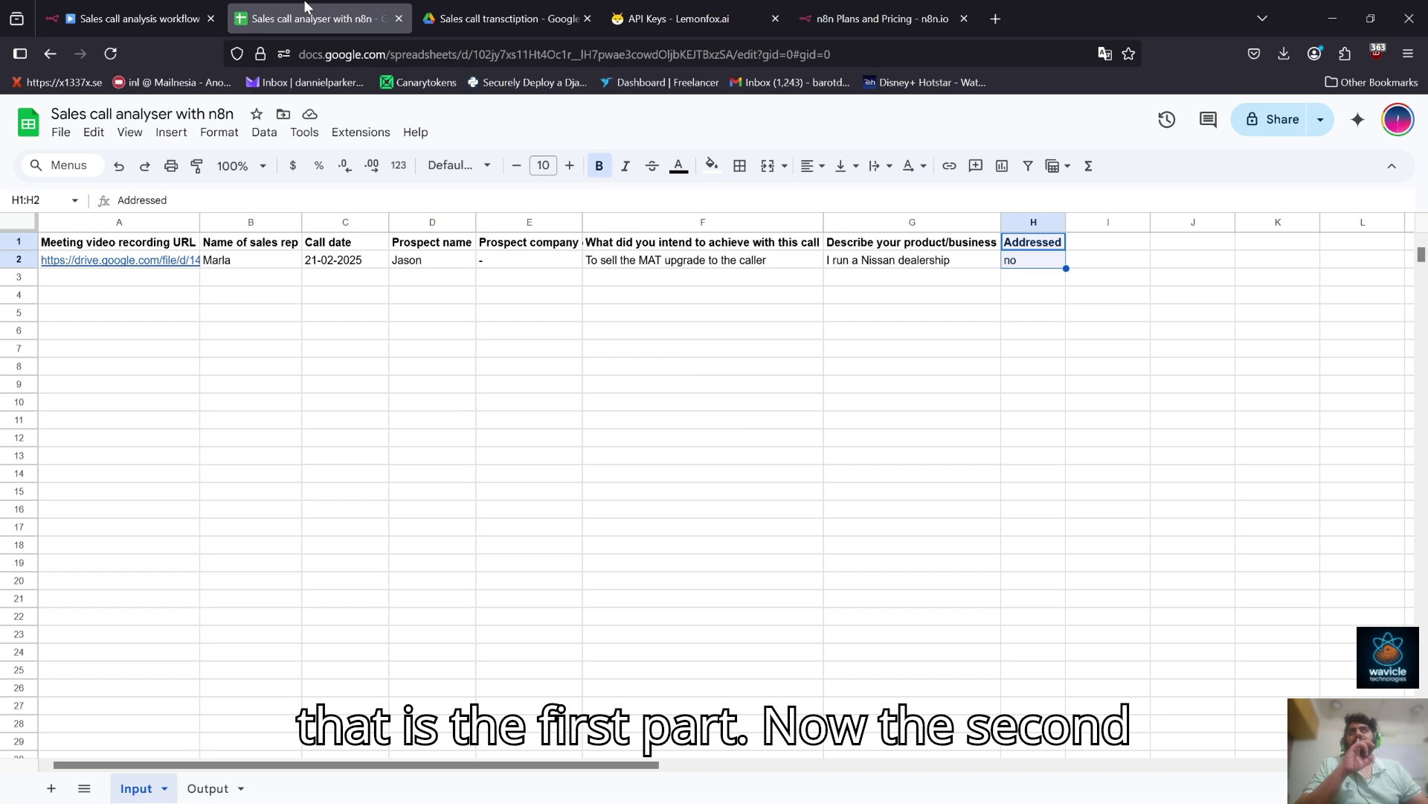
left_click(808, 375)
left_click_drag(1031, 244, 110, 250)
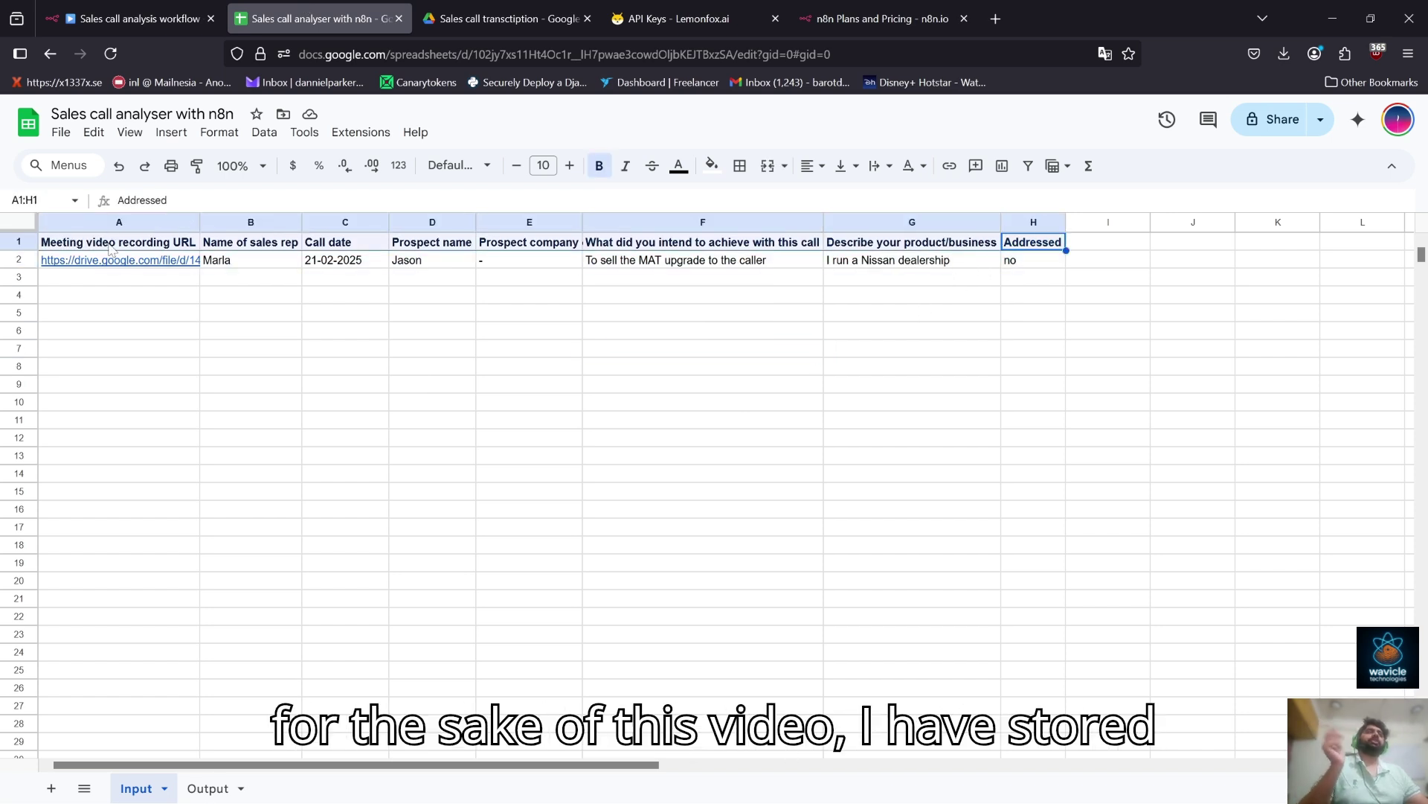
left_click(110, 248)
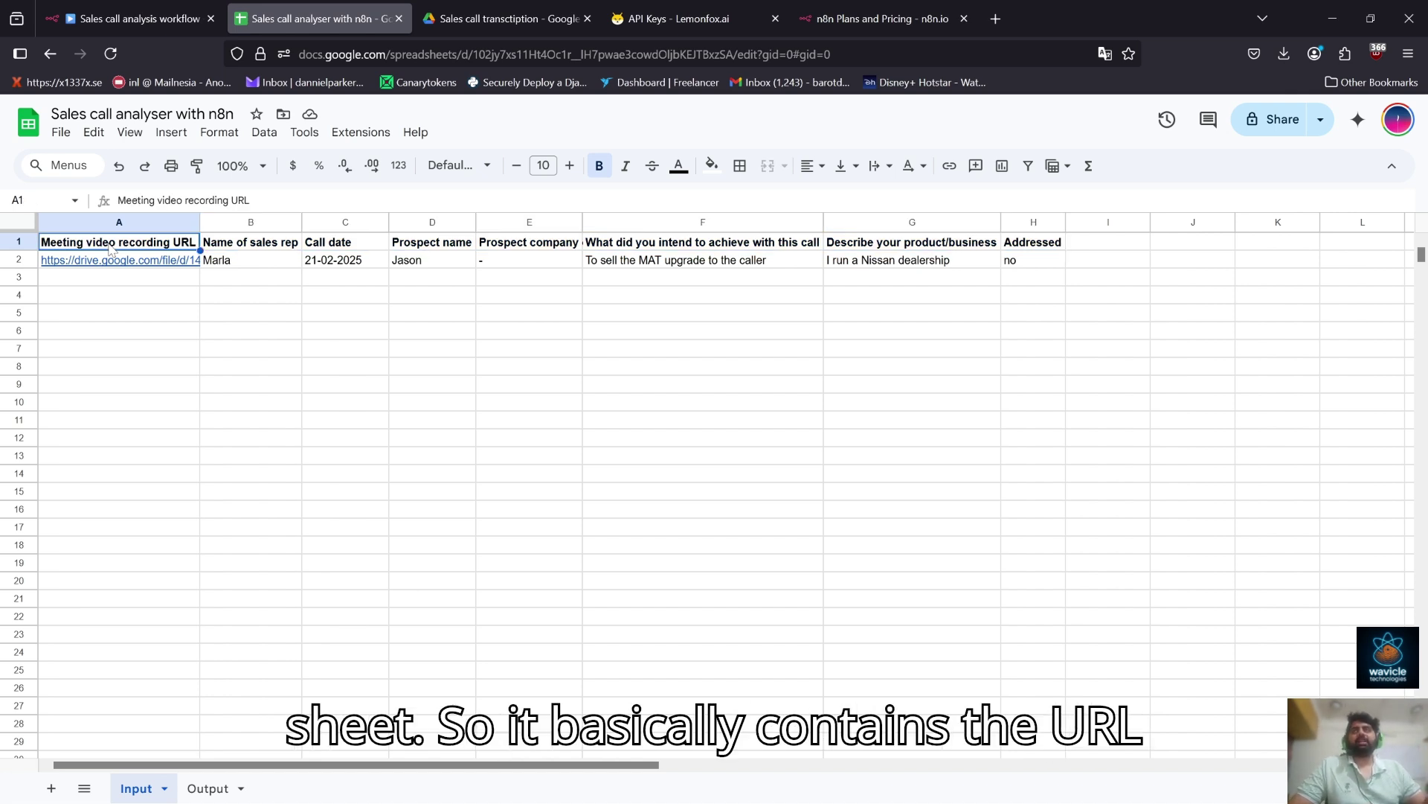
key("Down")
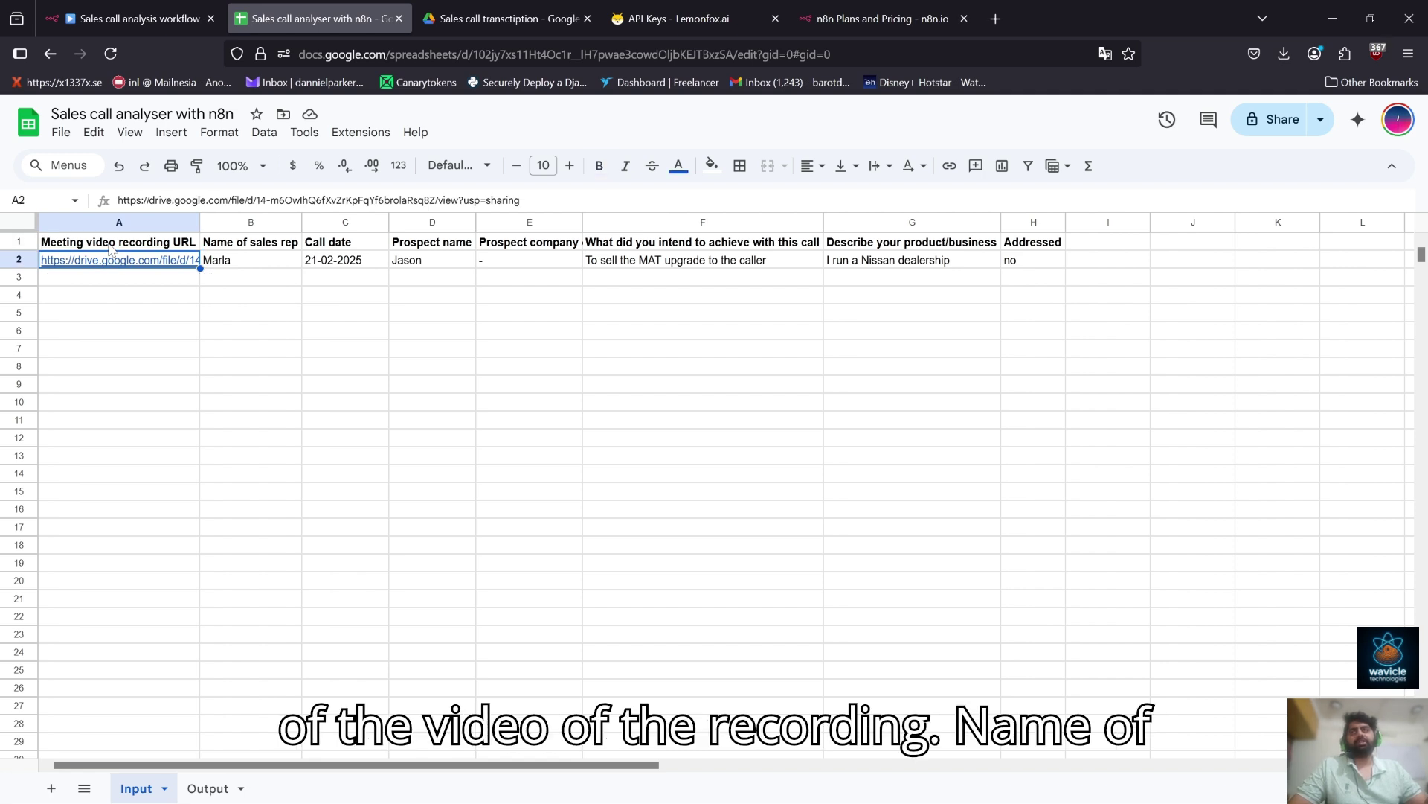
key("Right")
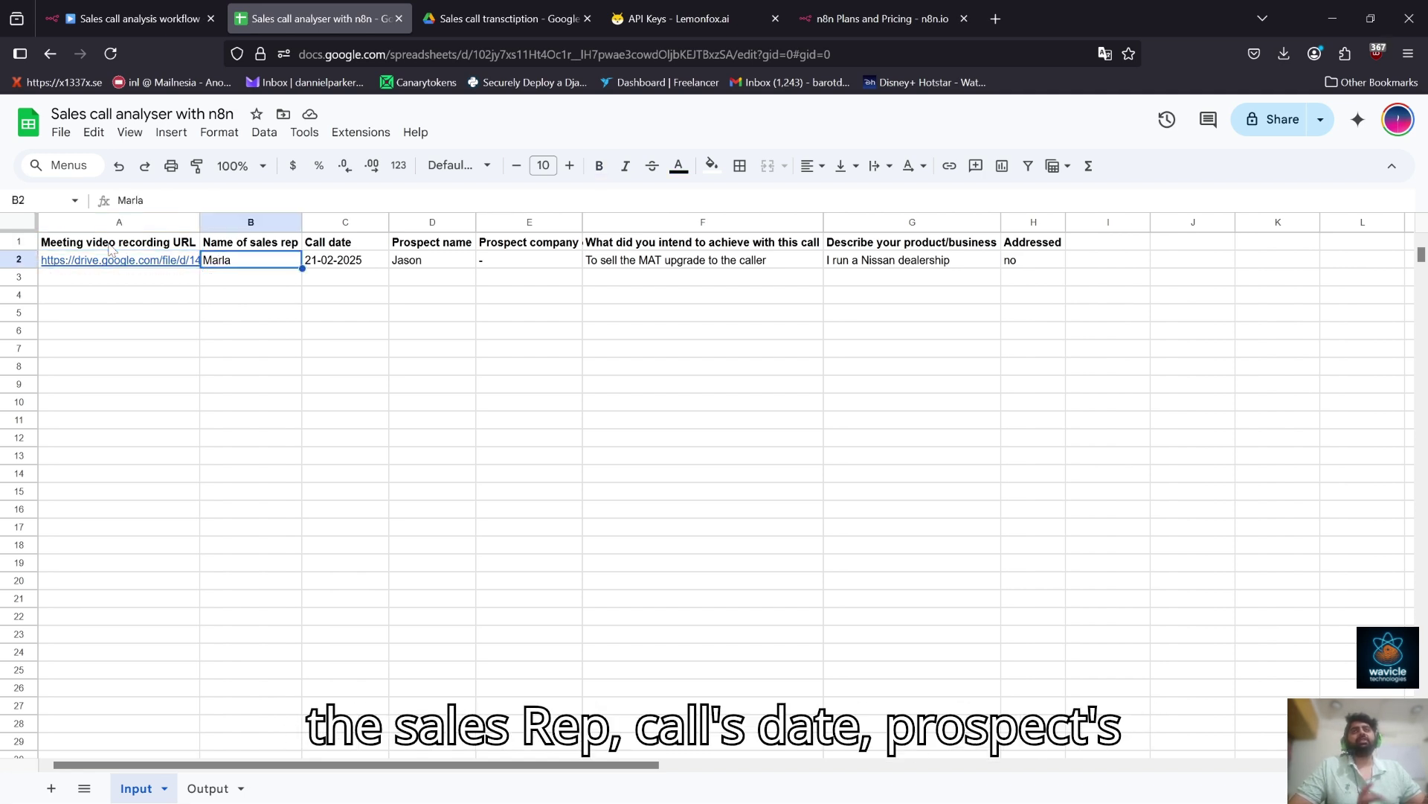
key("Right")
key("Right")
key("Right")
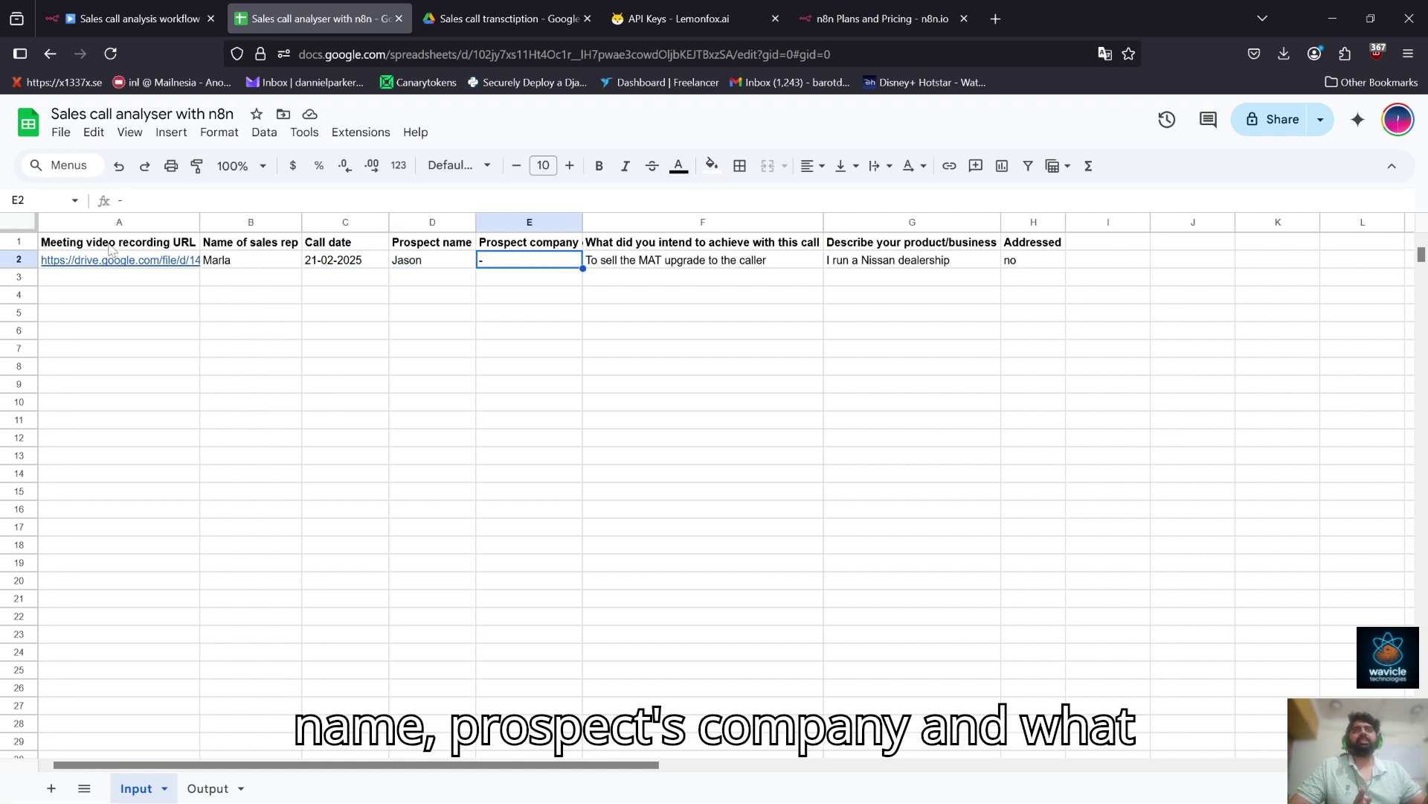
key("Right")
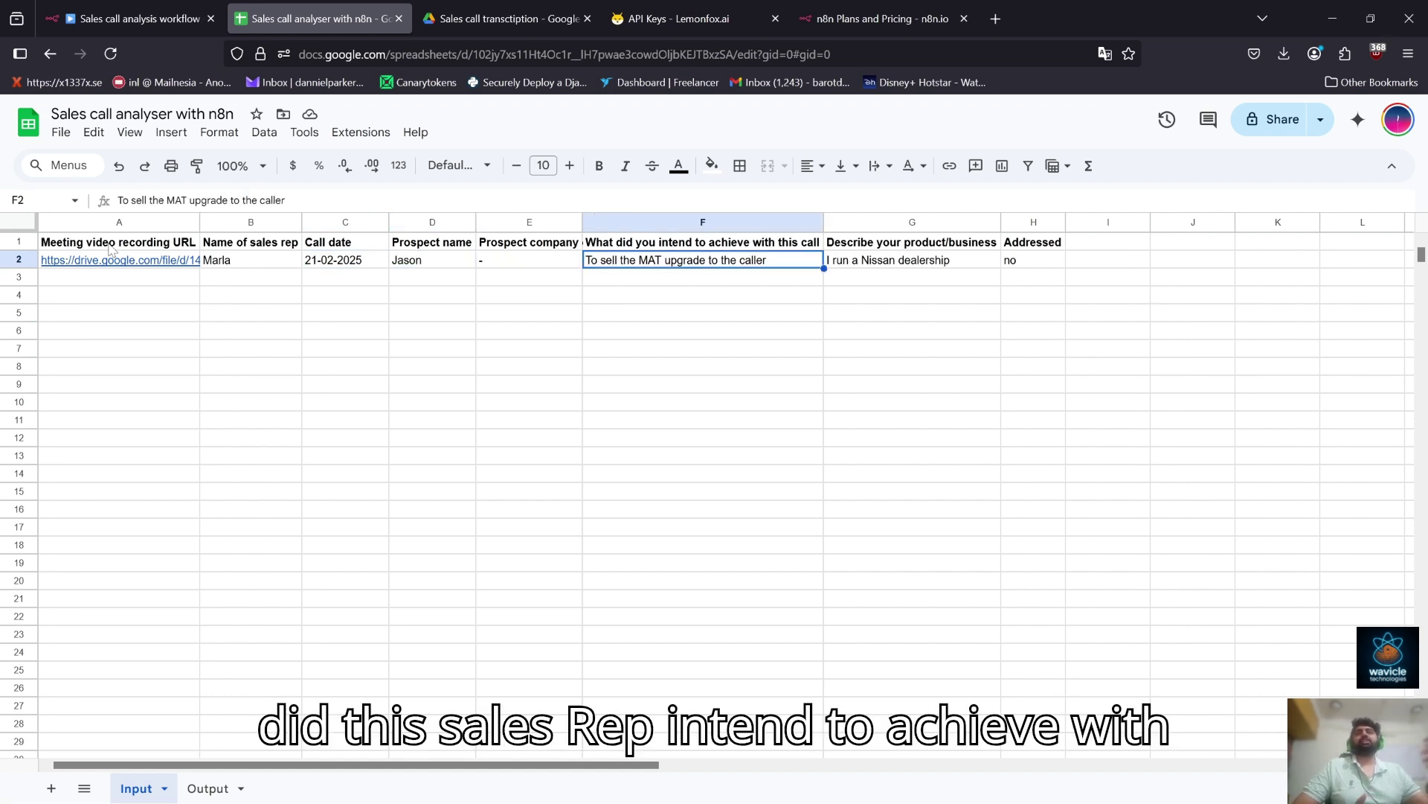
key("Right")
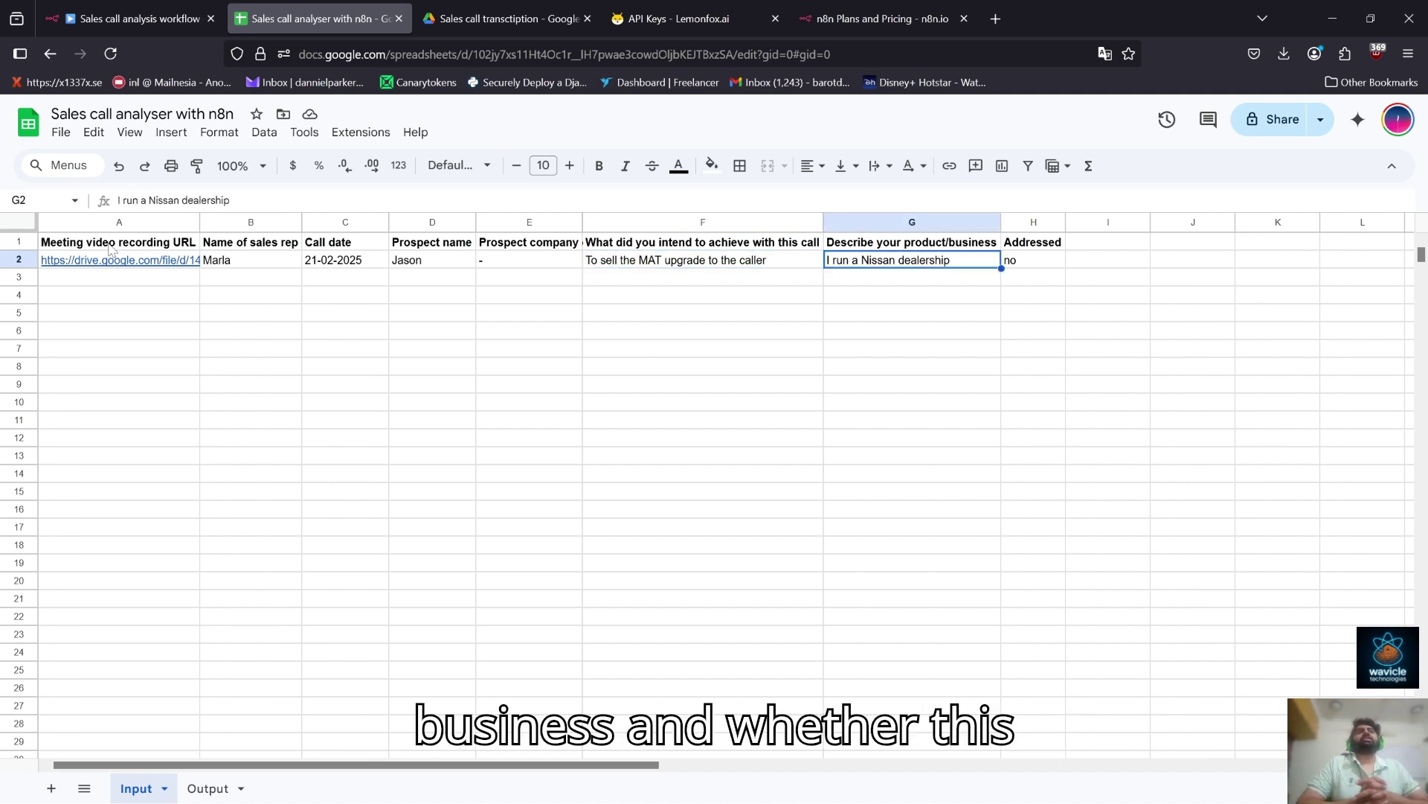
key("Right")
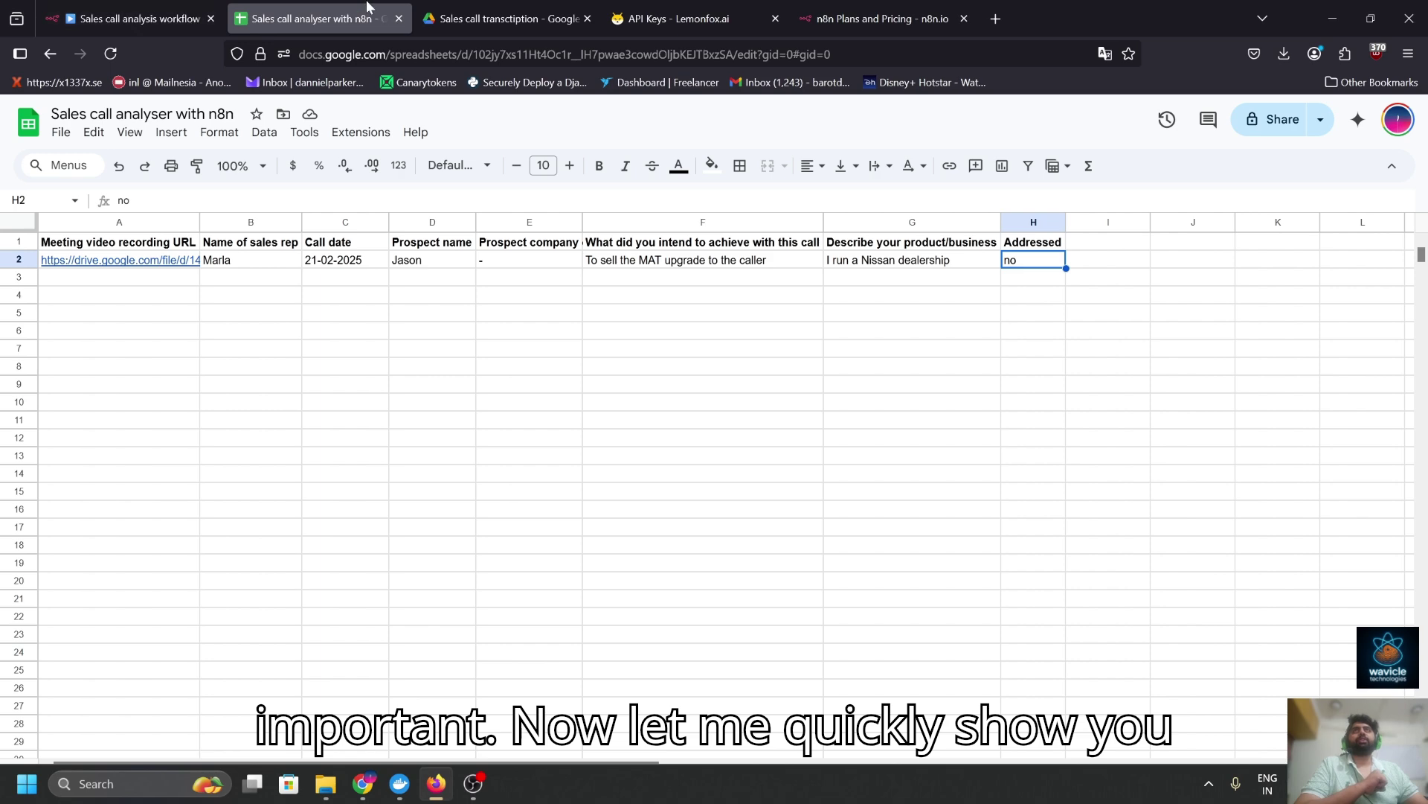
Switch to Google Drive and play the Sales Call example 1.mp4 recording from the start in full screen, closing full screen after a sample
left_click(524, 6)
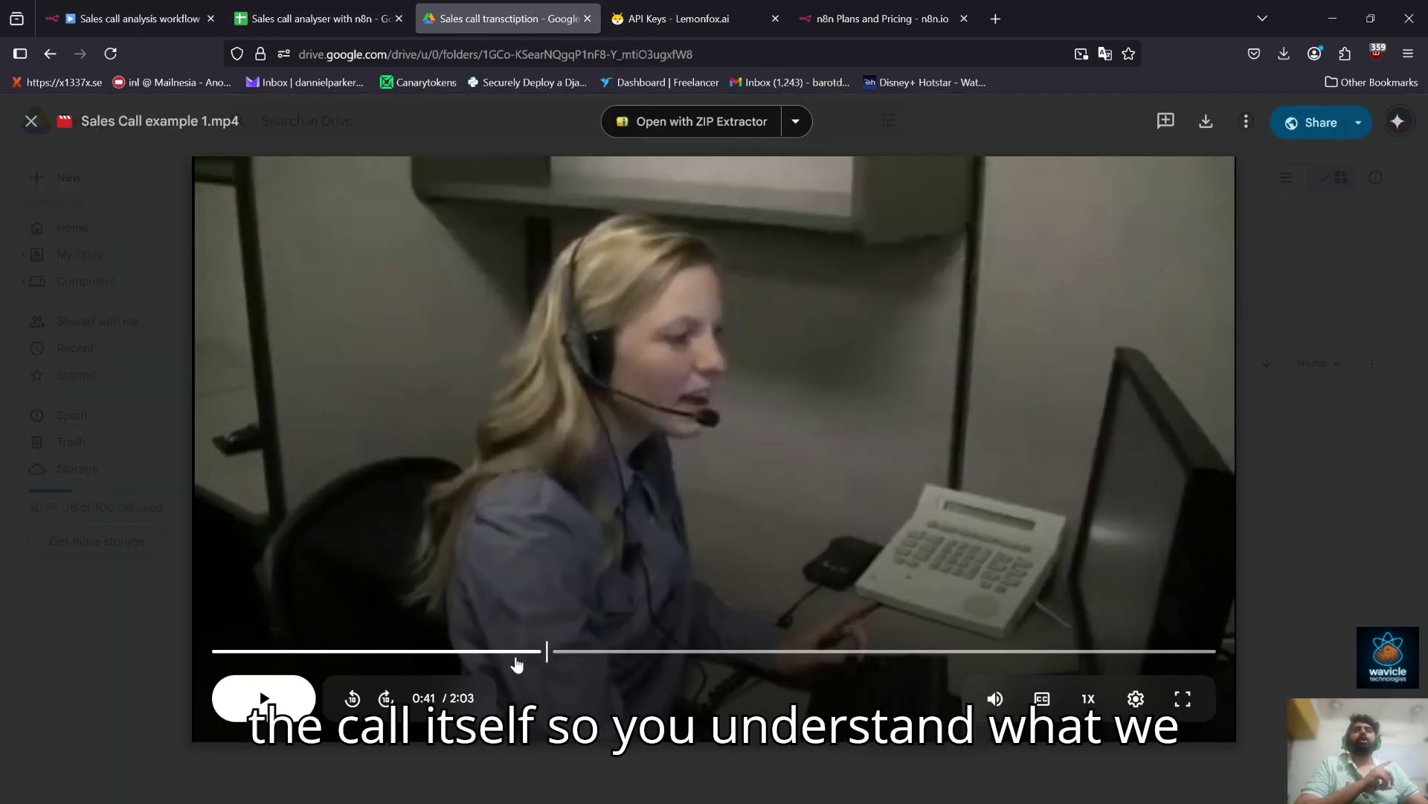
left_click_drag(516, 661, 139, 695)
left_click(1189, 701)
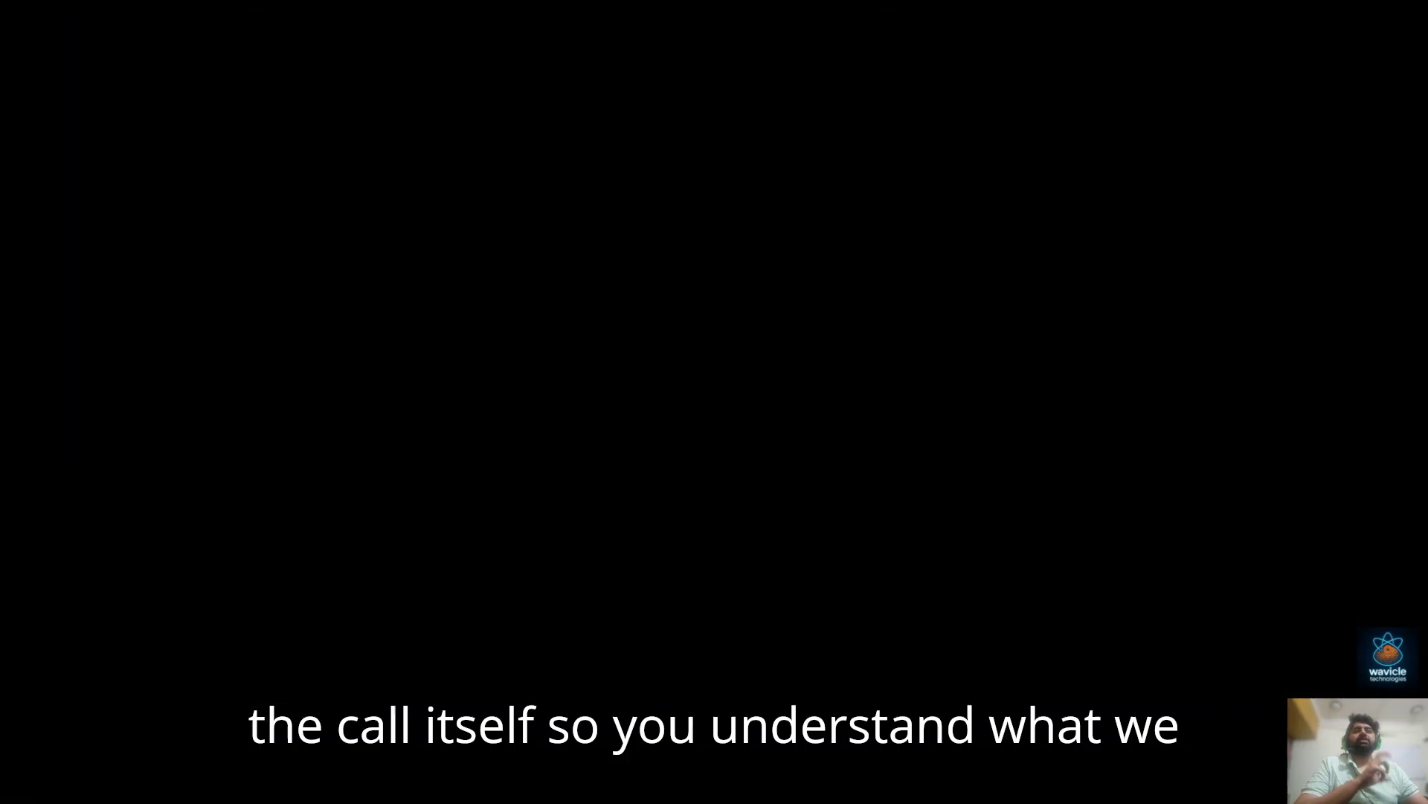
key("space")
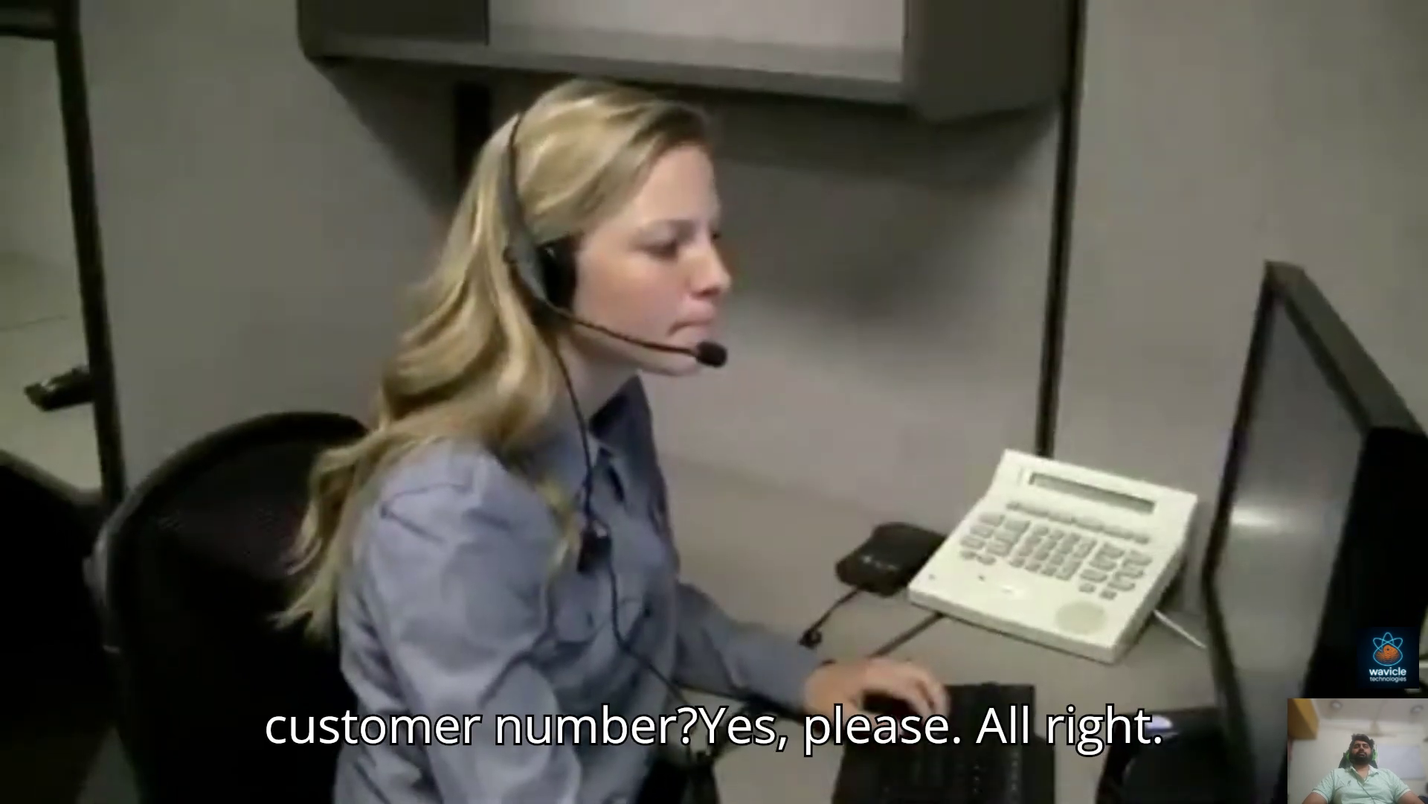
key("space")
key("Escape")
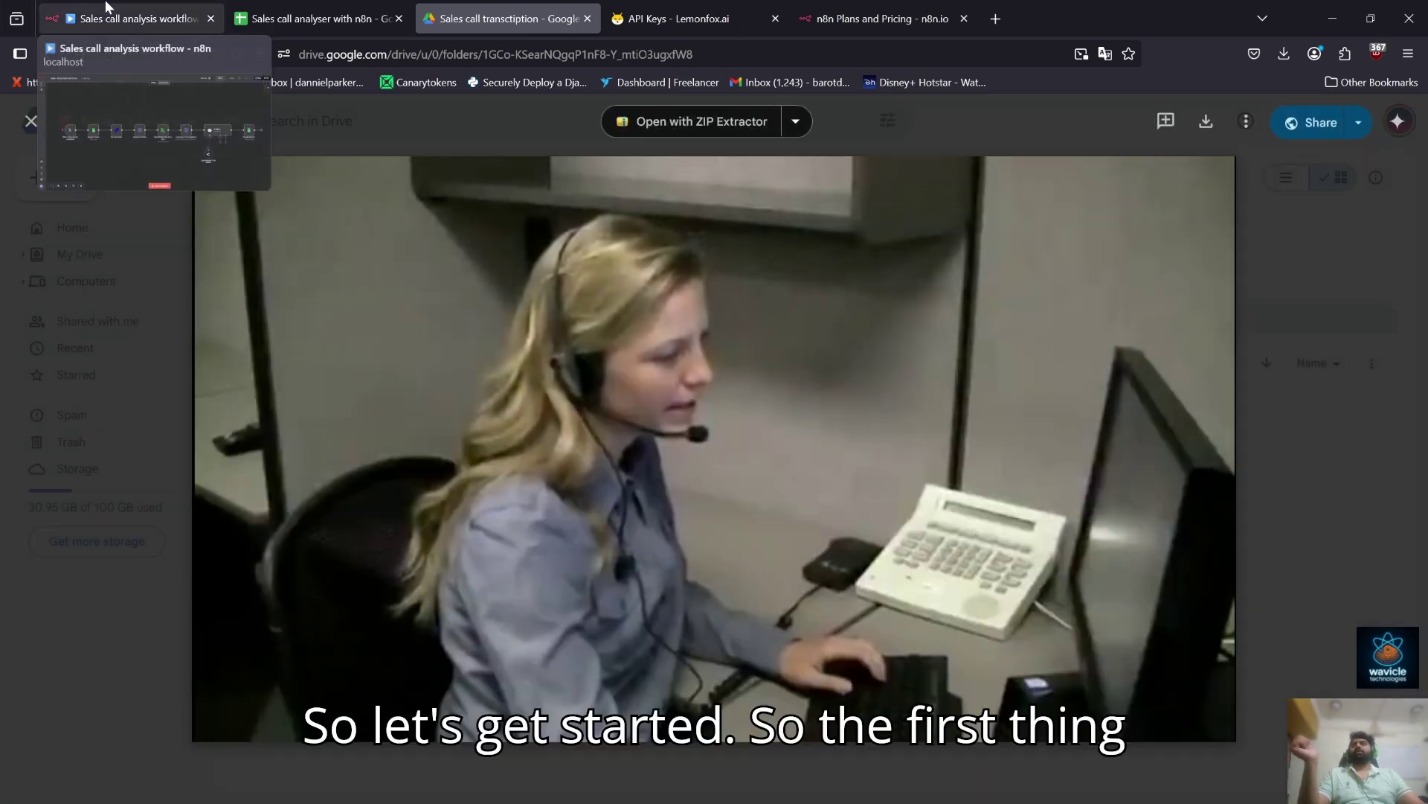
Return to the n8n workflow, open the first Google Sheets node, check its credential options and test the step
left_click(106, 8)
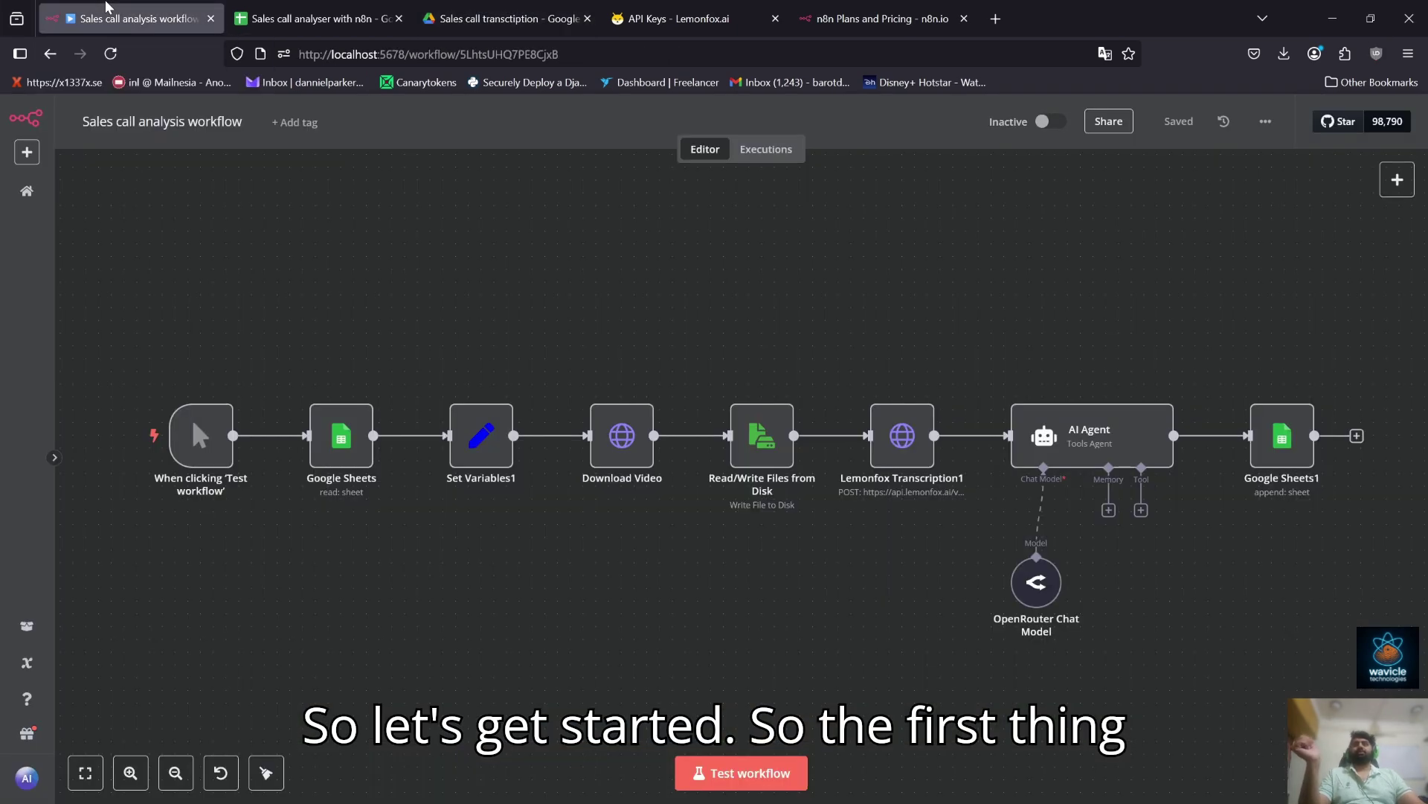
mouse_move(356, 415)
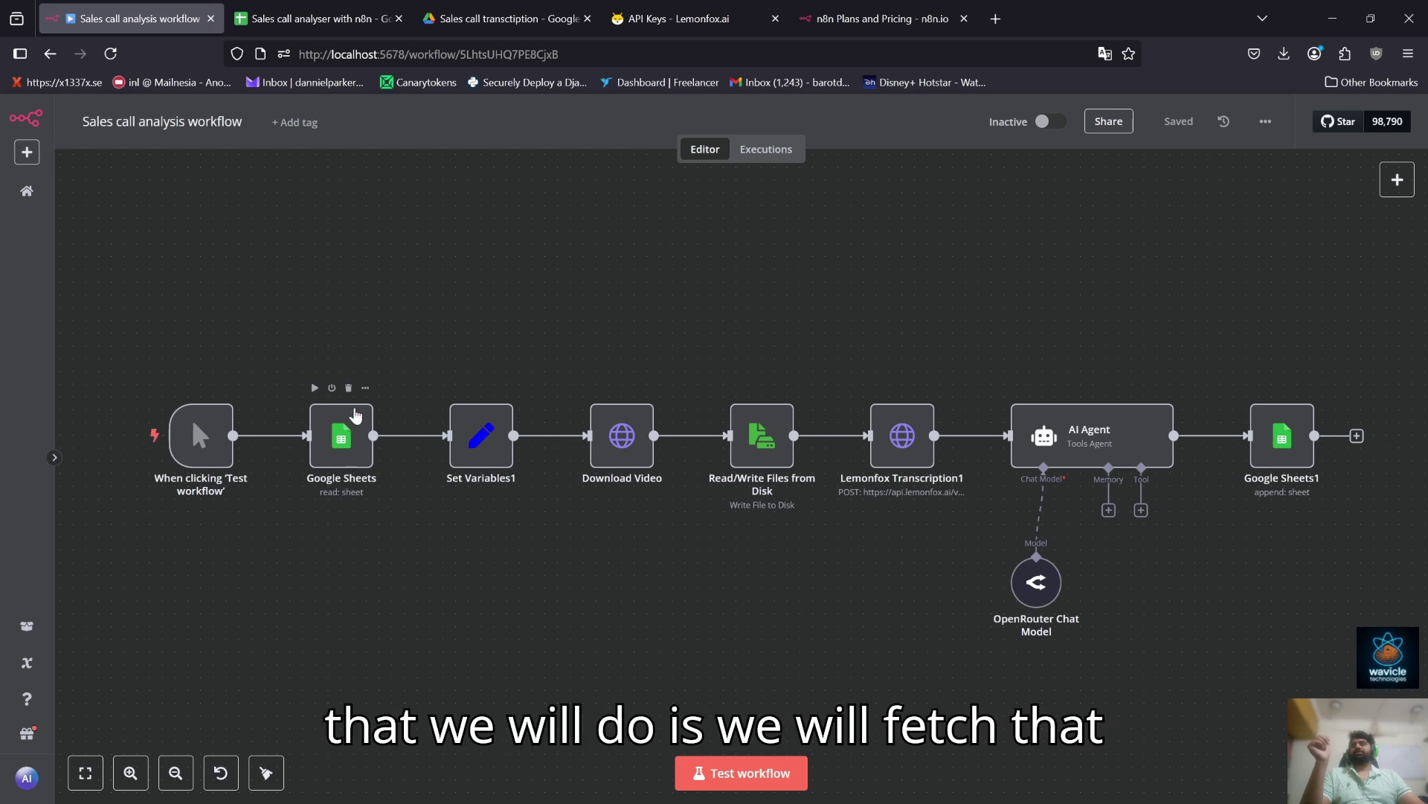
double_click(354, 467)
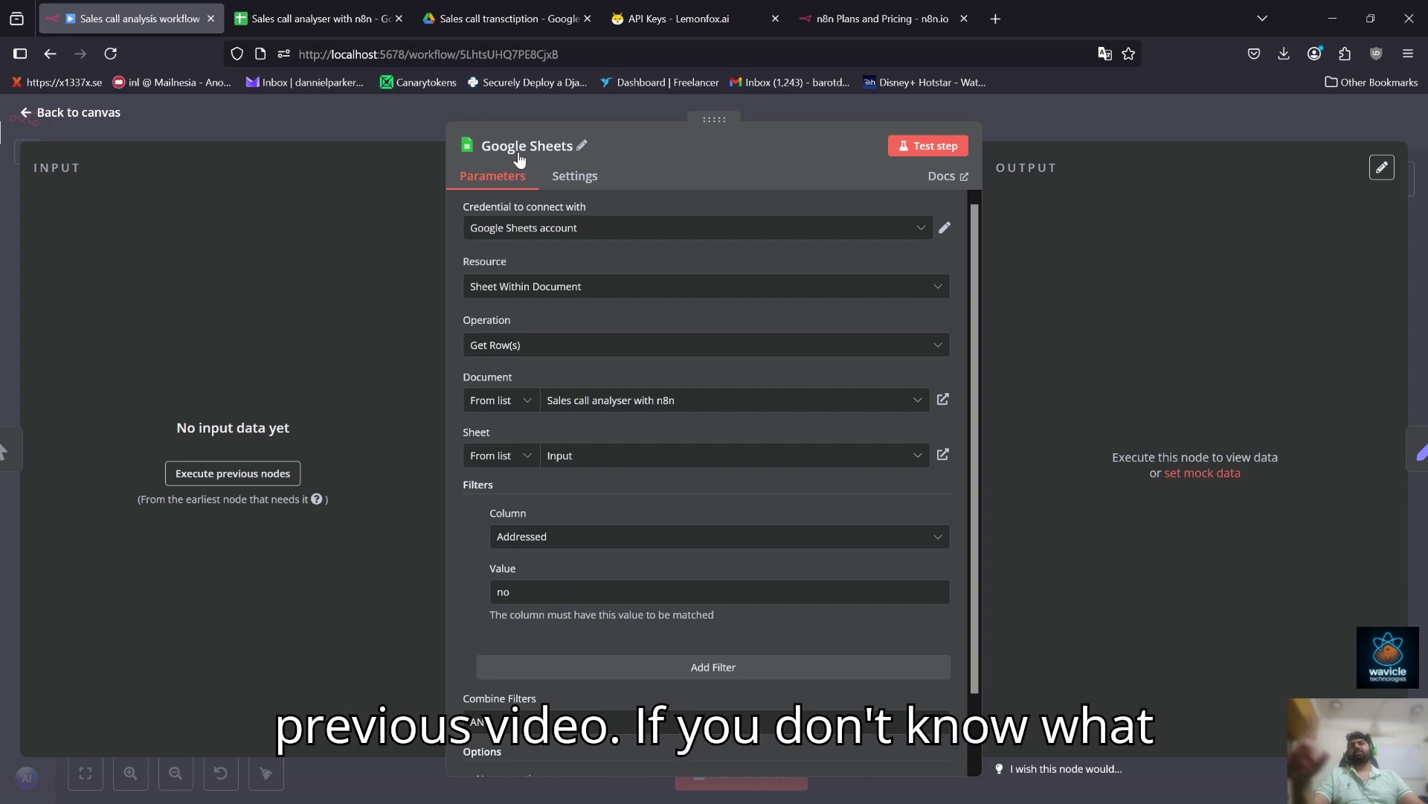
left_click(653, 228)
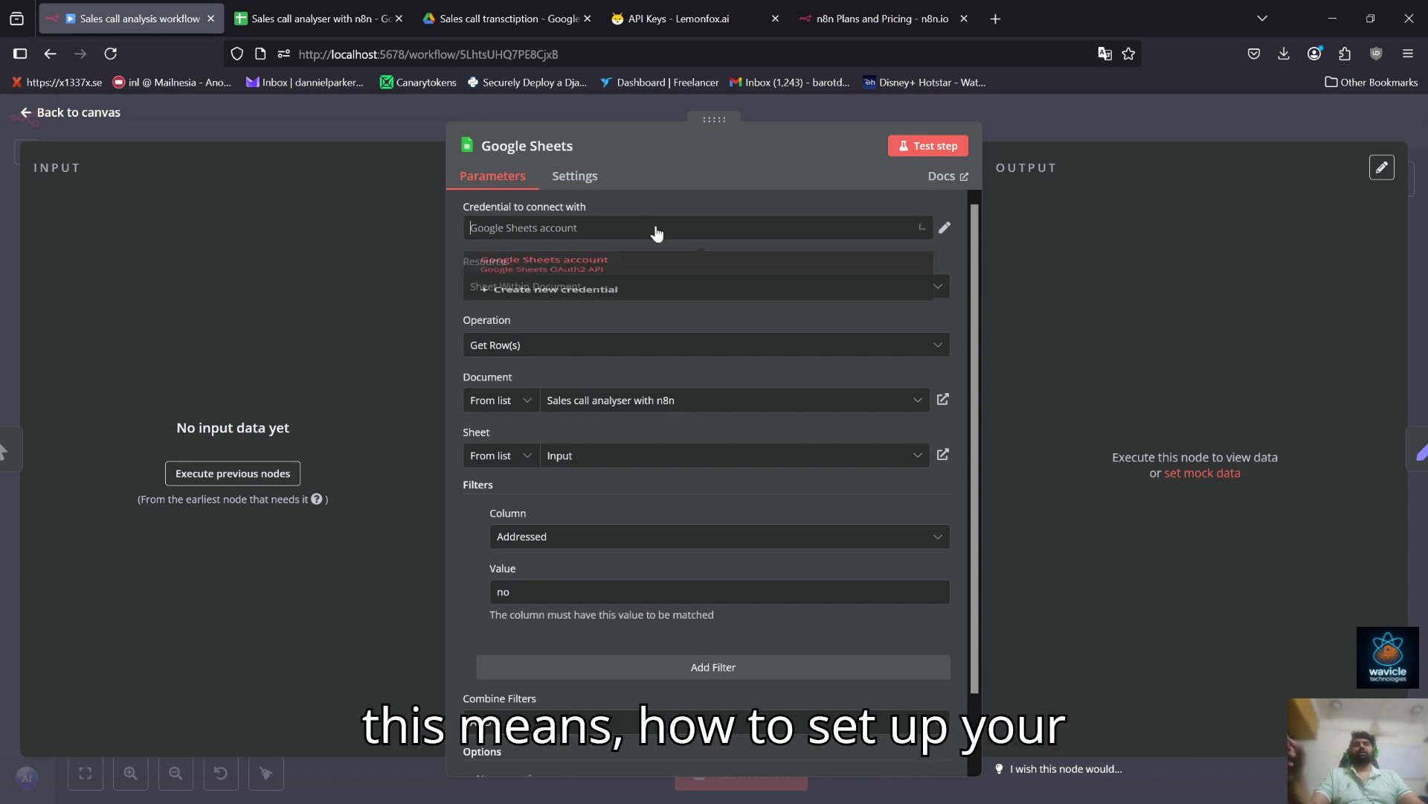
left_click(1149, 348)
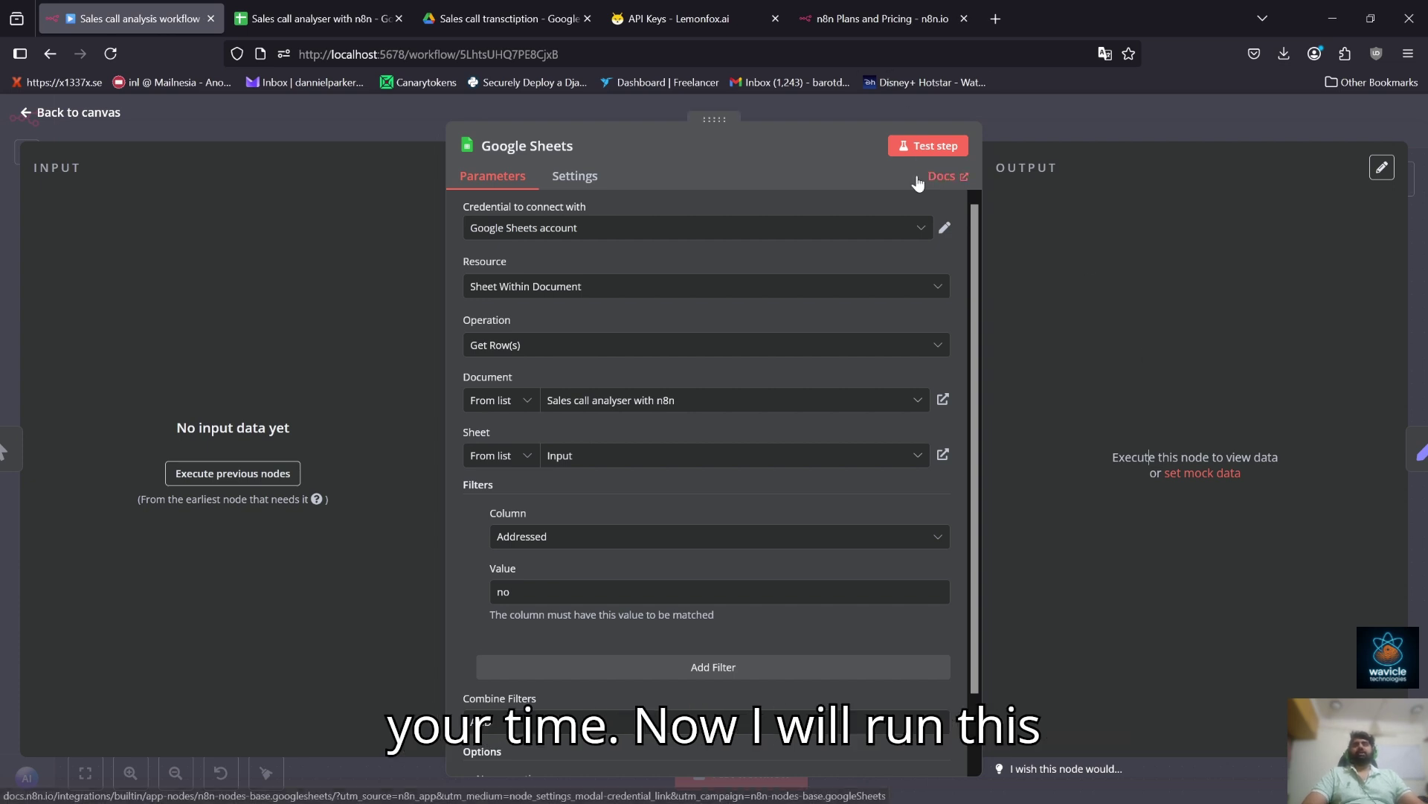
left_click(927, 145)
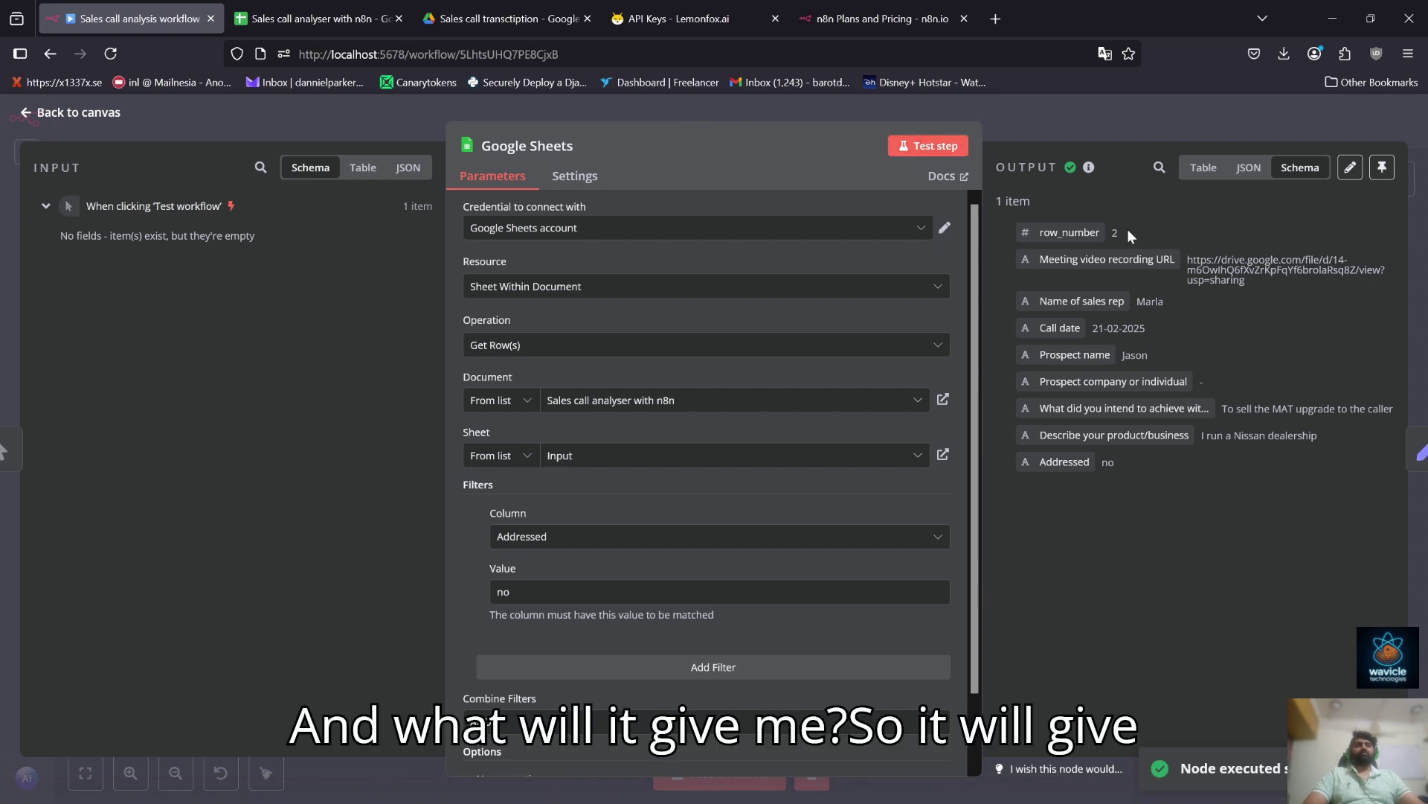
Show the node's output as JSON, compare it with the spreadsheet's Addressed column and the node's filter value, and close the node
left_click(1243, 169)
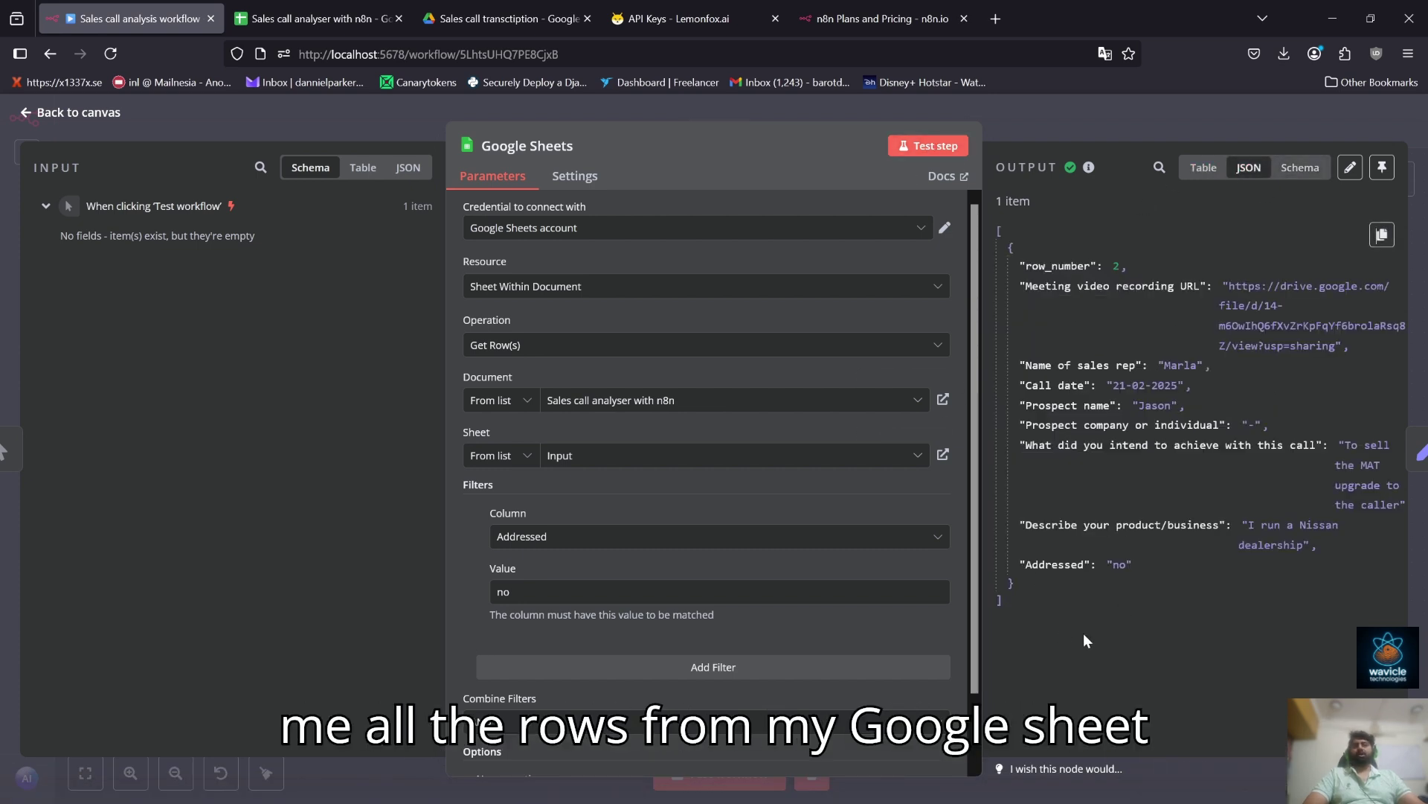
left_click(313, 18)
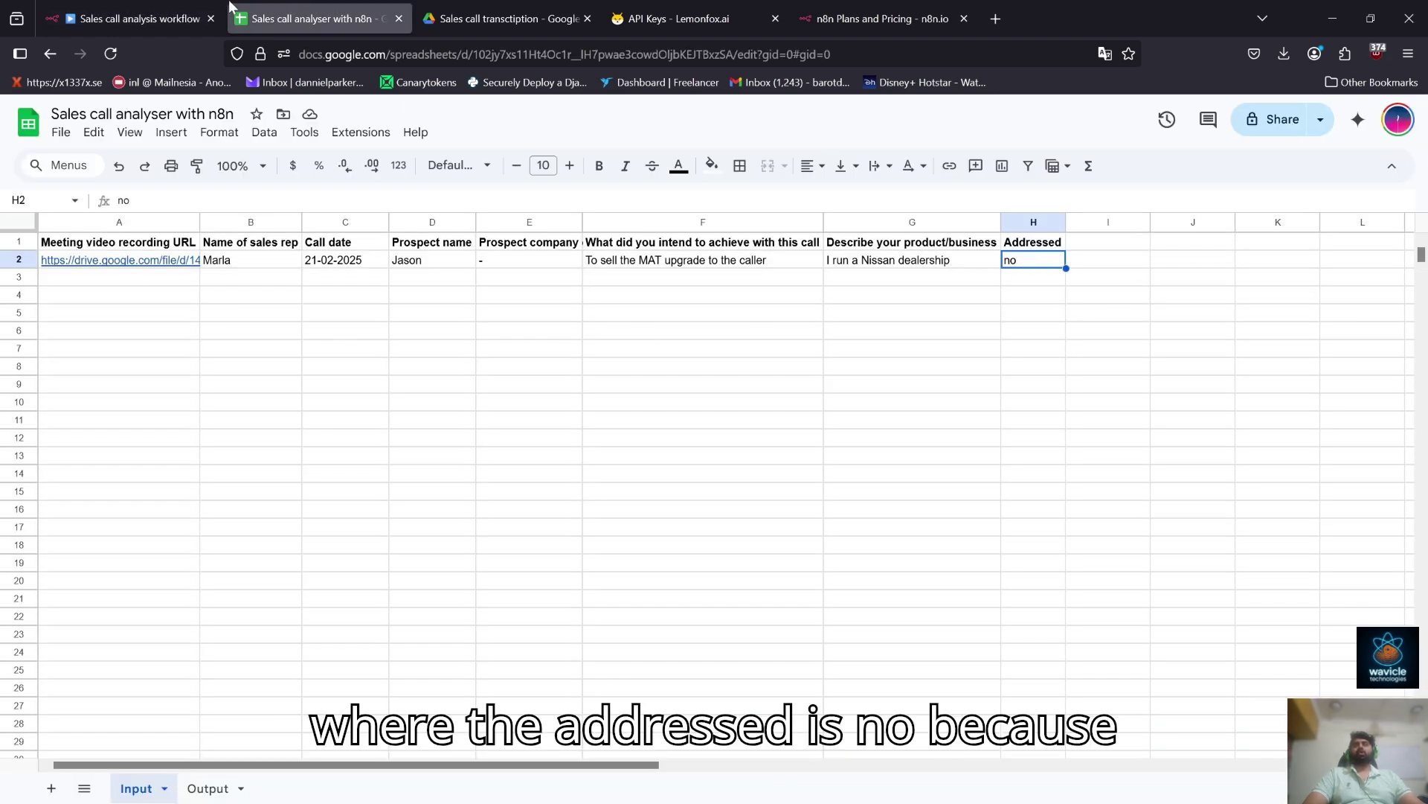
left_click(178, 19)
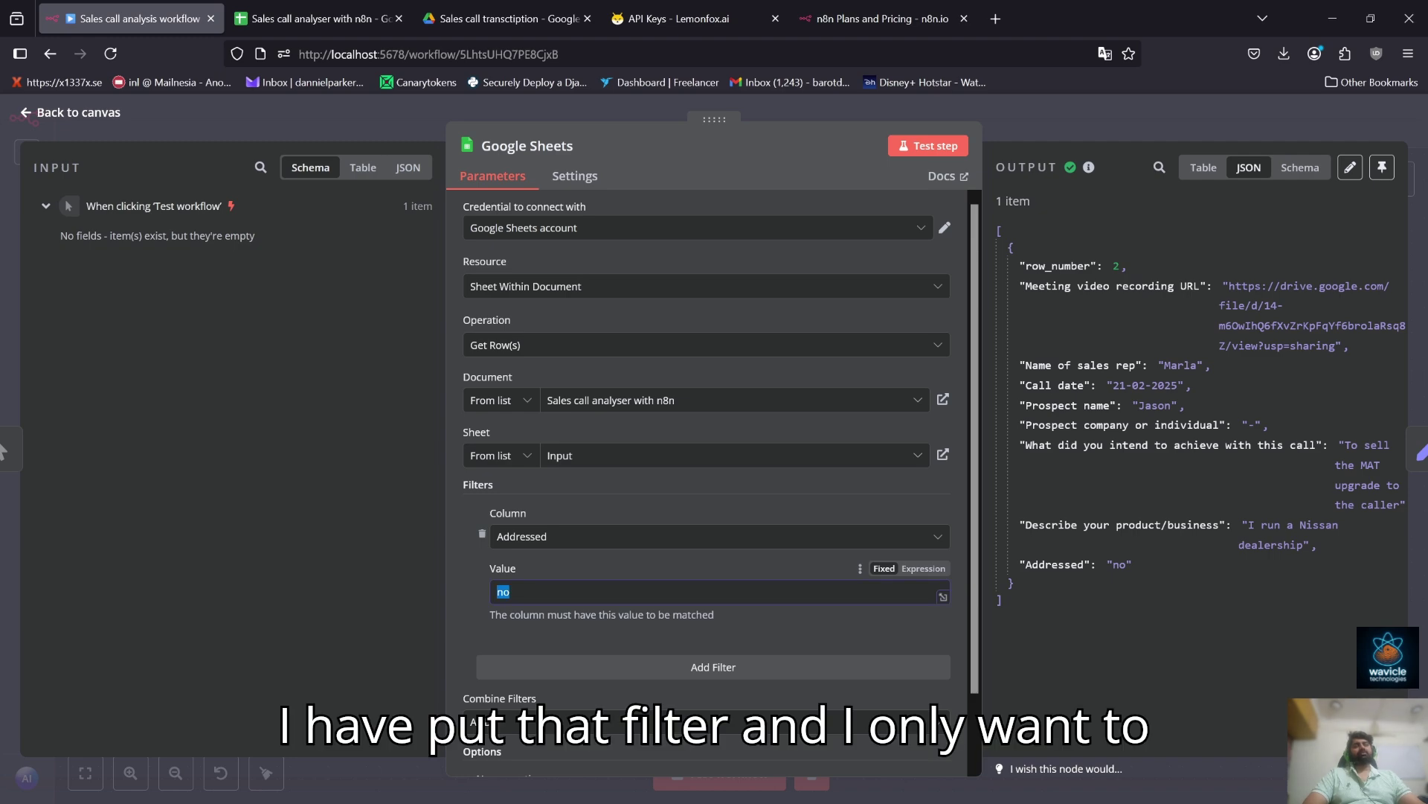
key("Escape")
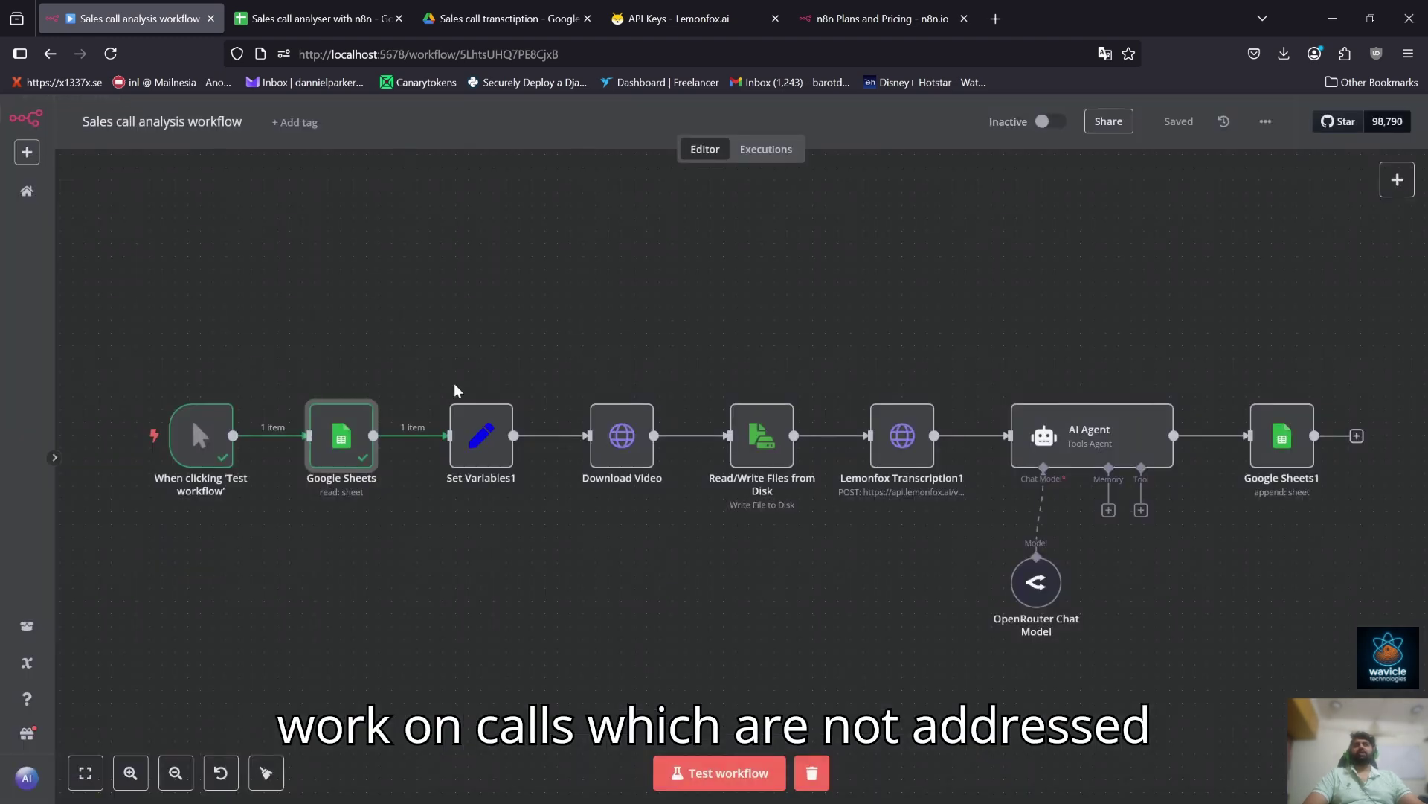
Open the Set Variables1 node and compare the drive_file_id expression with the file ID part of the meeting video recording URL
double_click(480, 434)
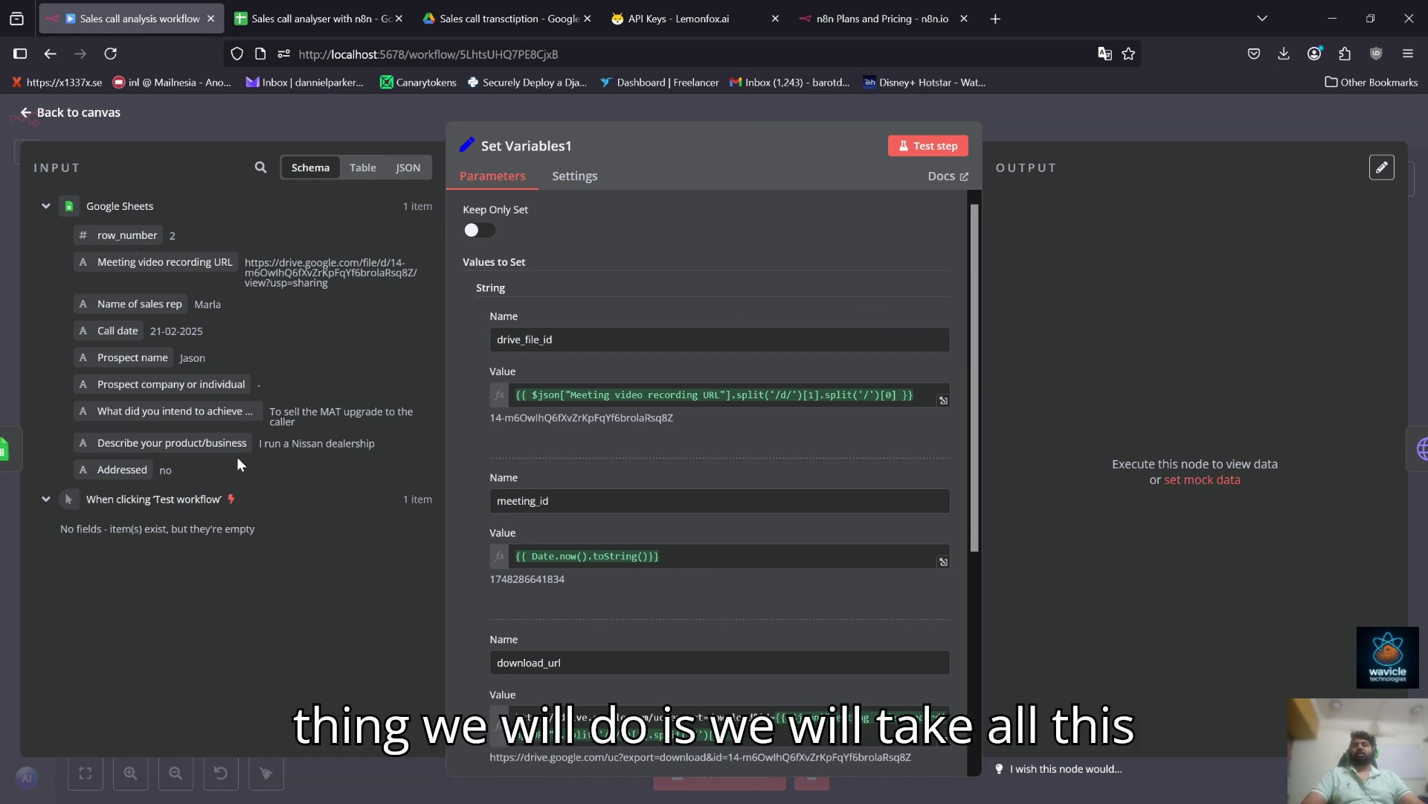
left_click(714, 394)
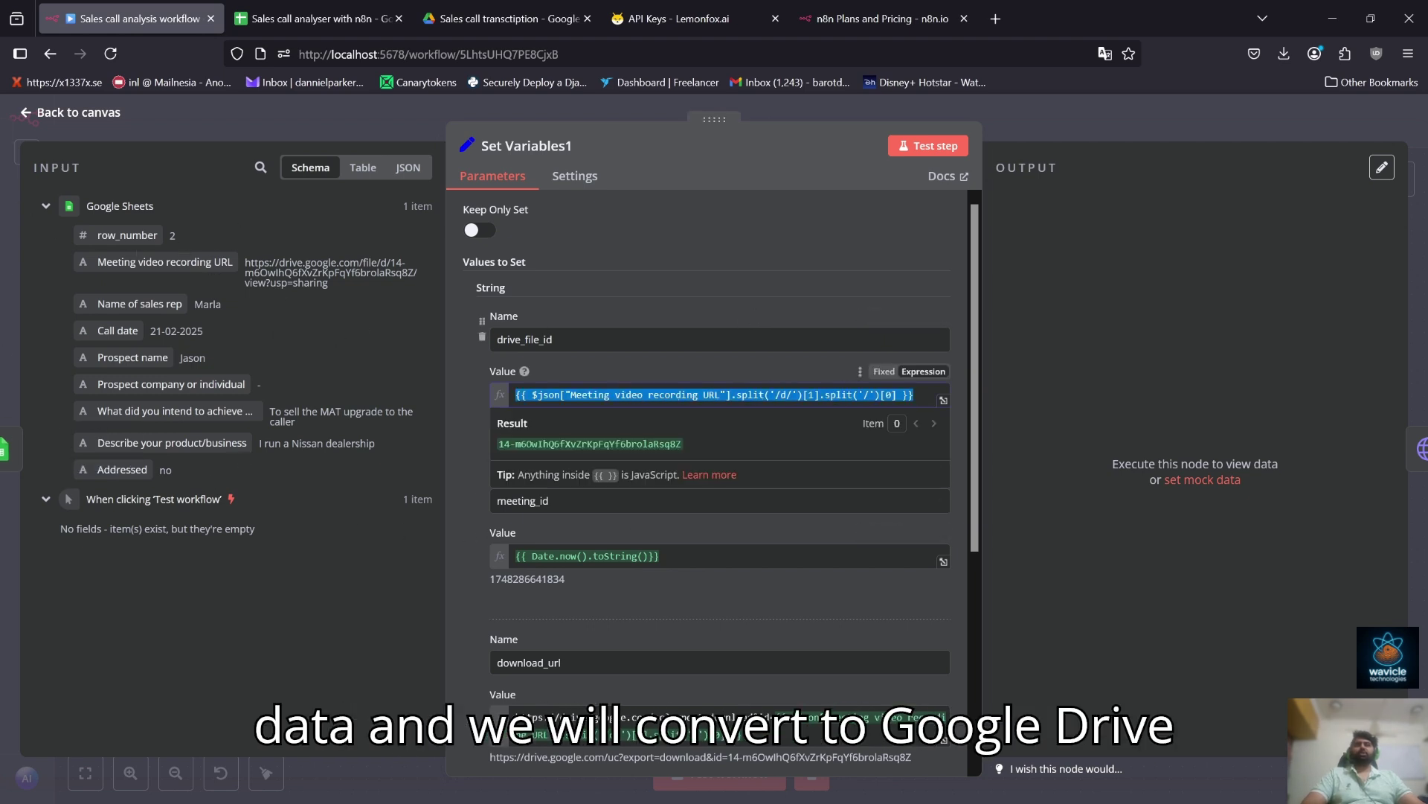
key("ctrl+a")
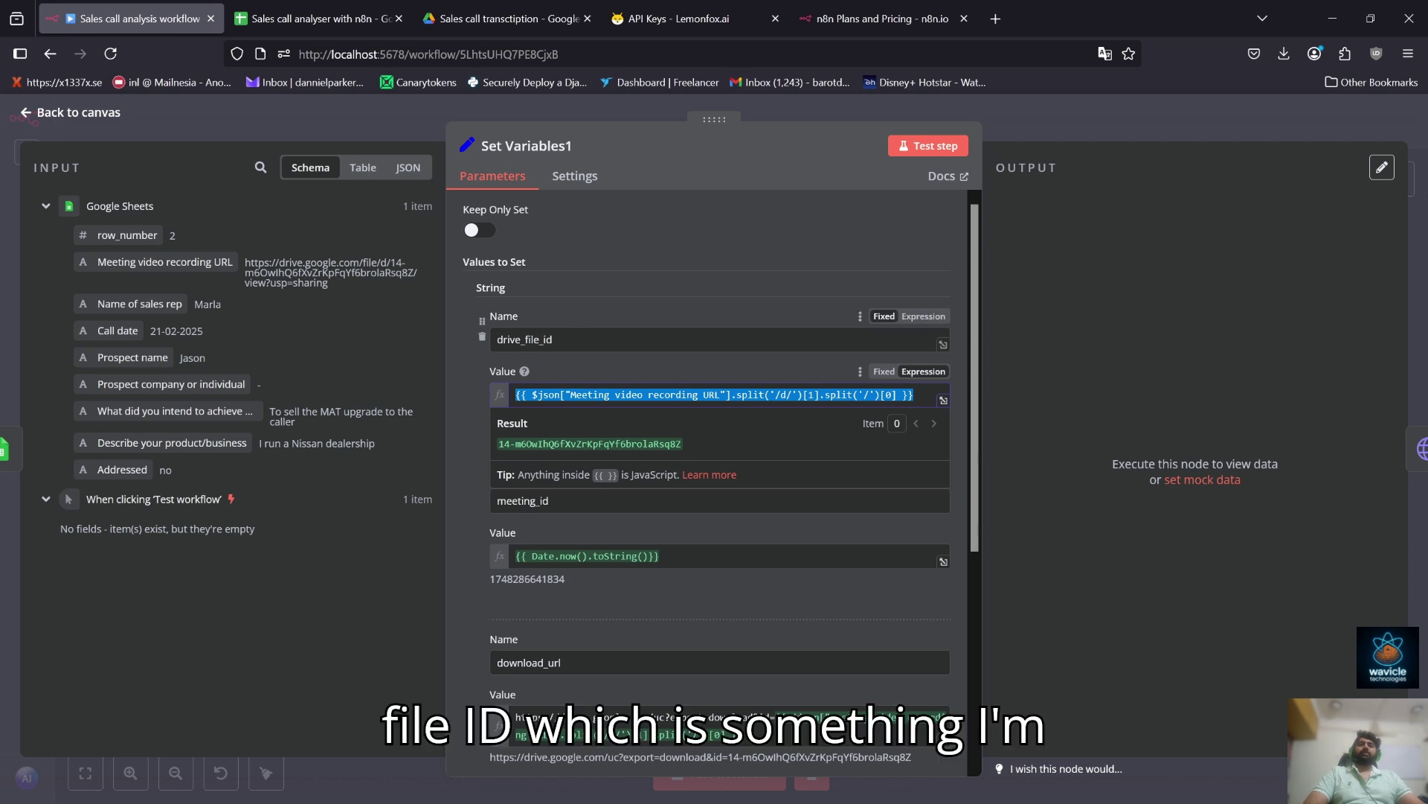
left_click(656, 386)
key("shift+Tab")
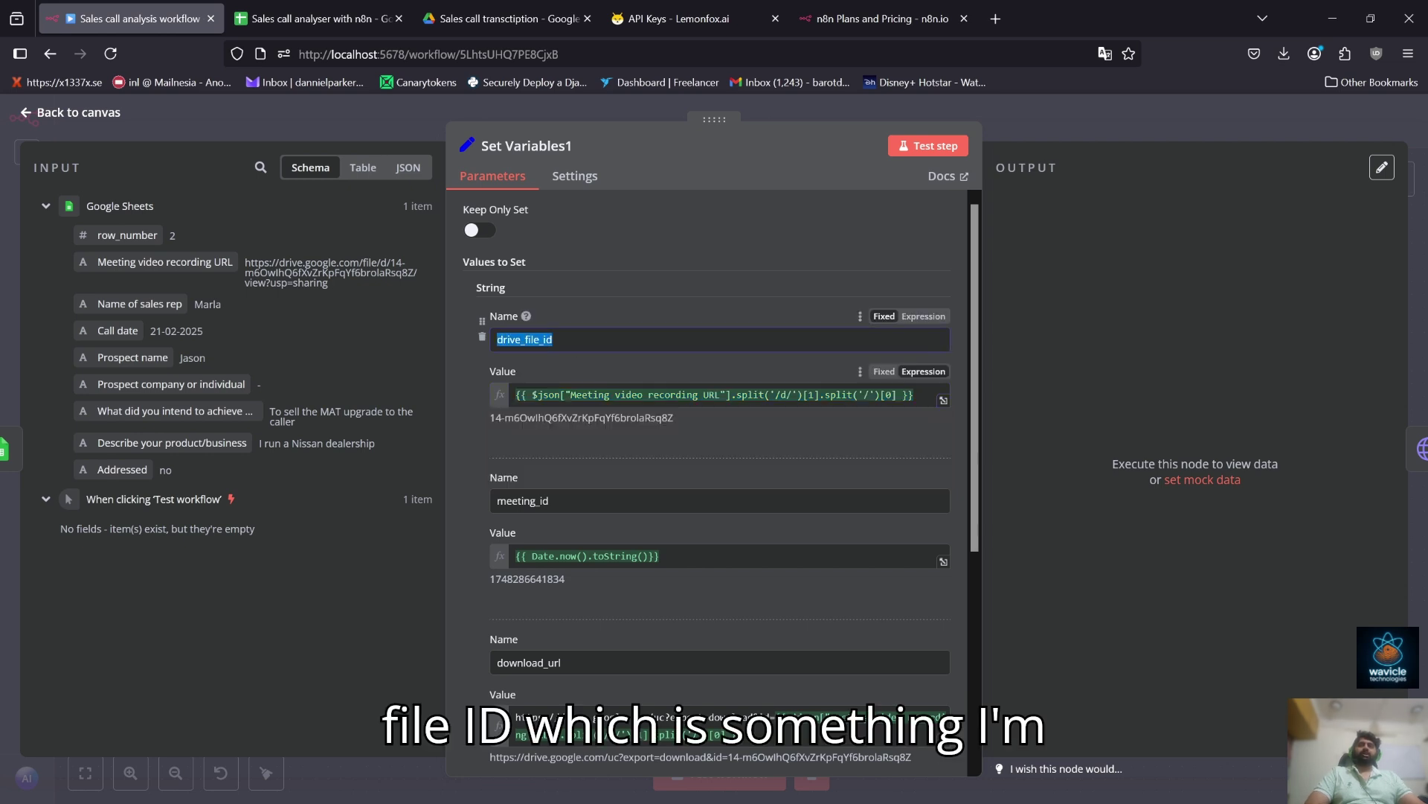
triple_click(332, 272)
left_click(396, 262)
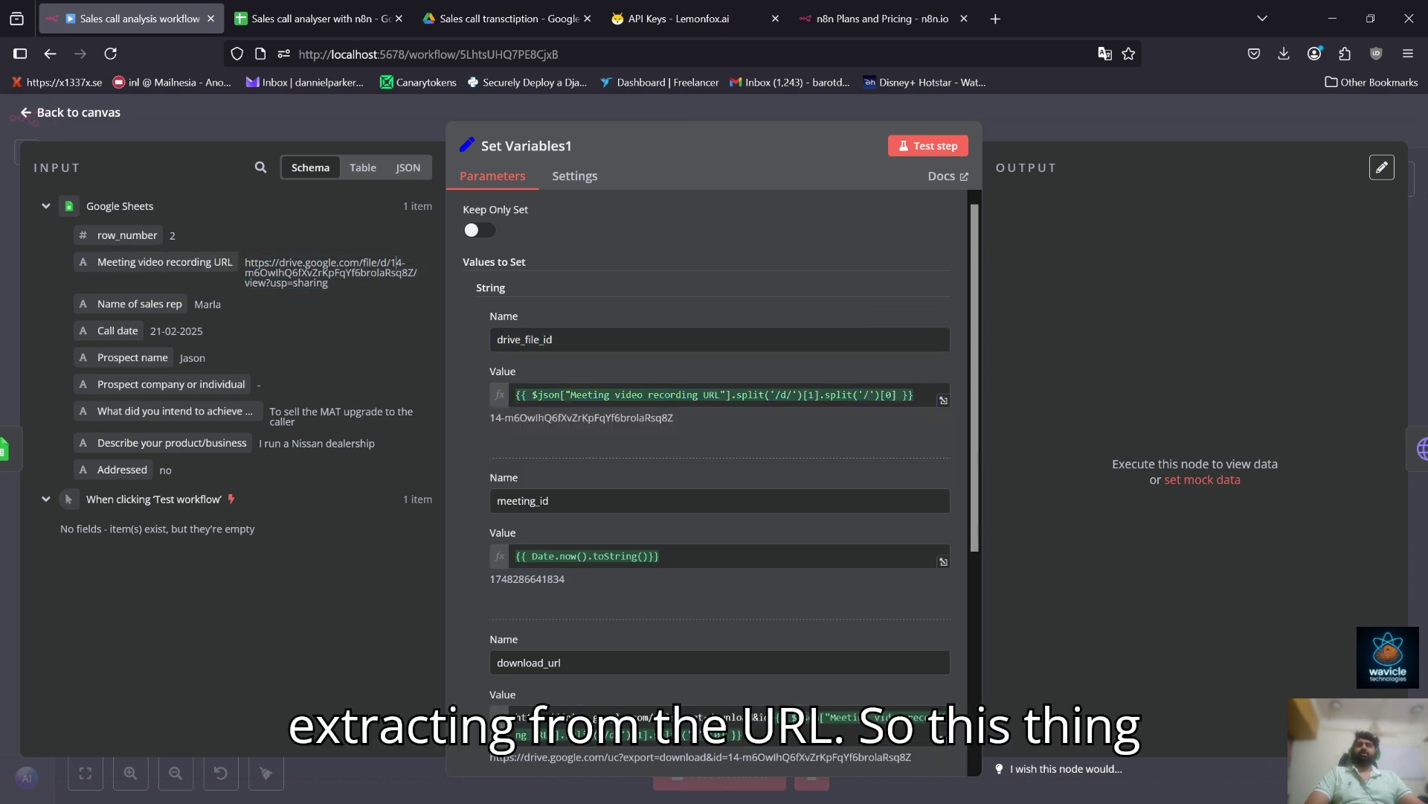
left_click_drag(390, 262, 402, 273)
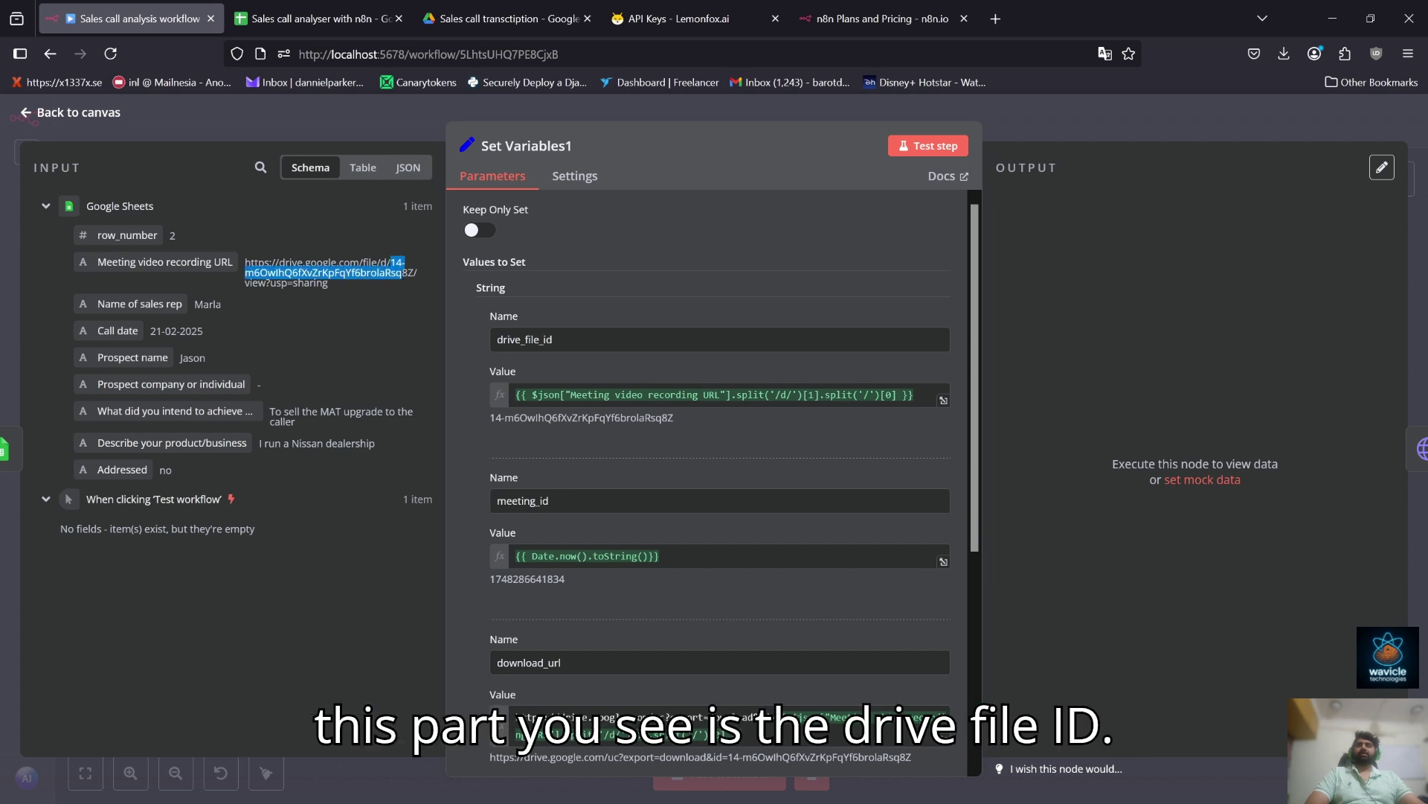
left_click(1039, 430)
Examine the meeting_id value expression in the Set Variables1 node
scroll(930, 476, "down", 3)
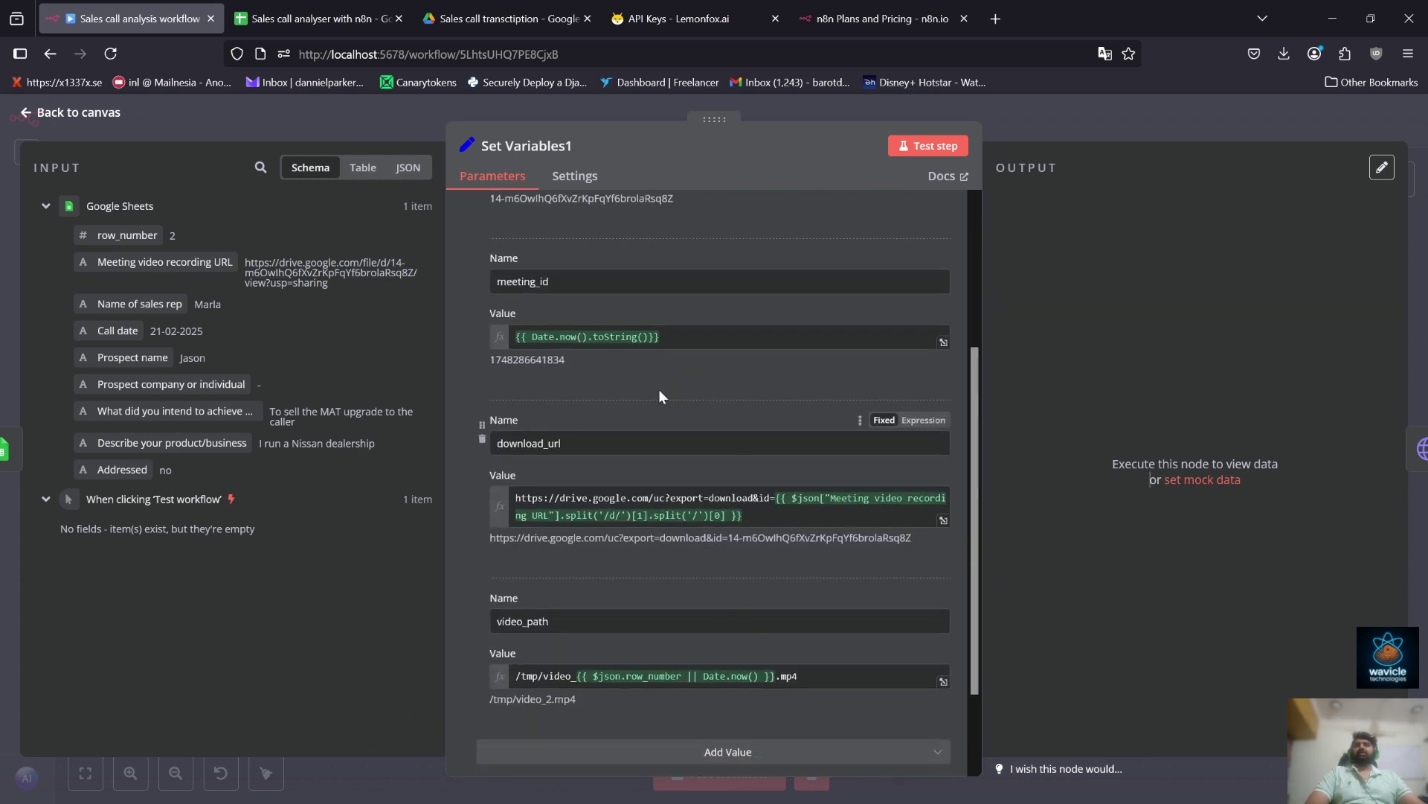
left_click_drag(661, 337, 515, 336)
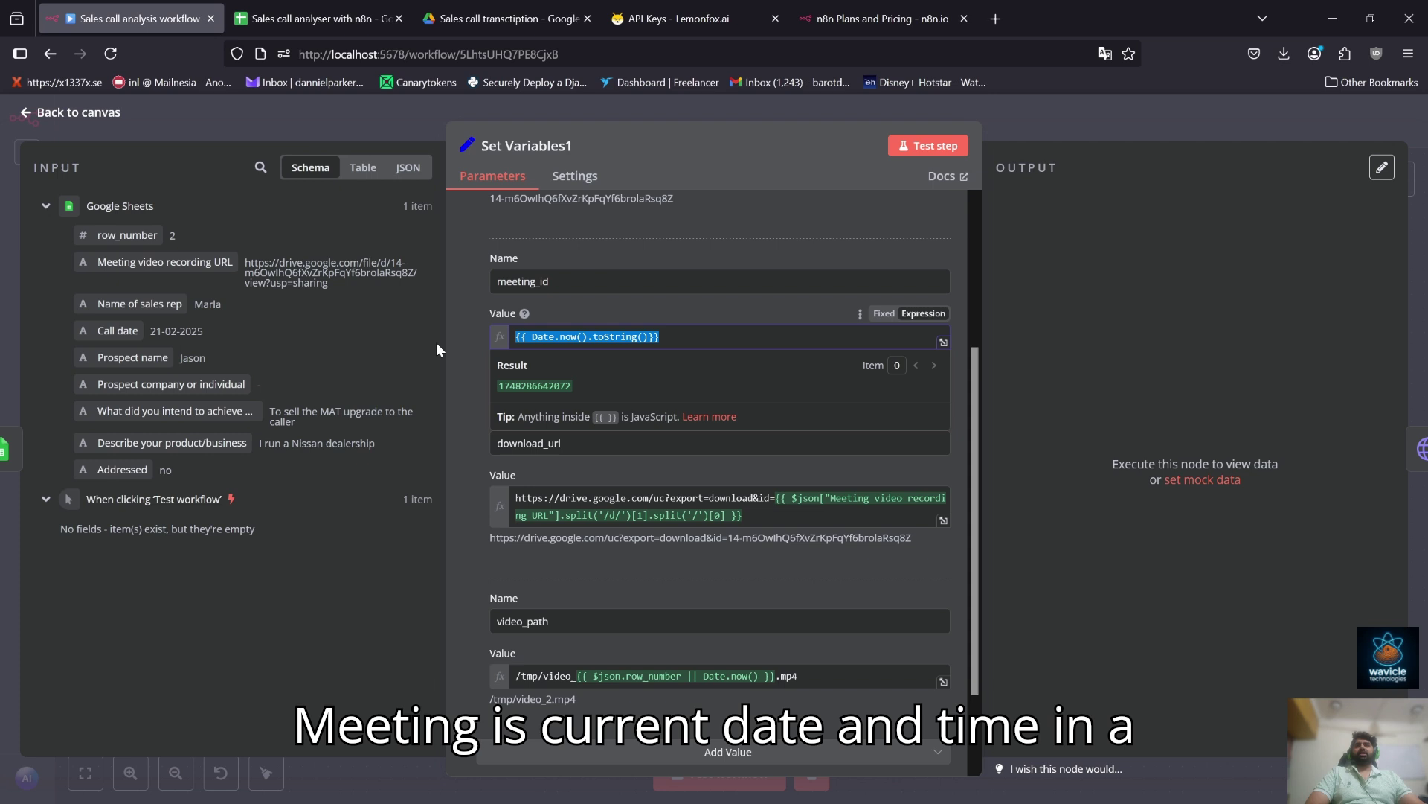
left_click(799, 476)
Examine the download_url name and expression and compare them with the meeting video recording URL in the input data
scroll(884, 578, "down", 2)
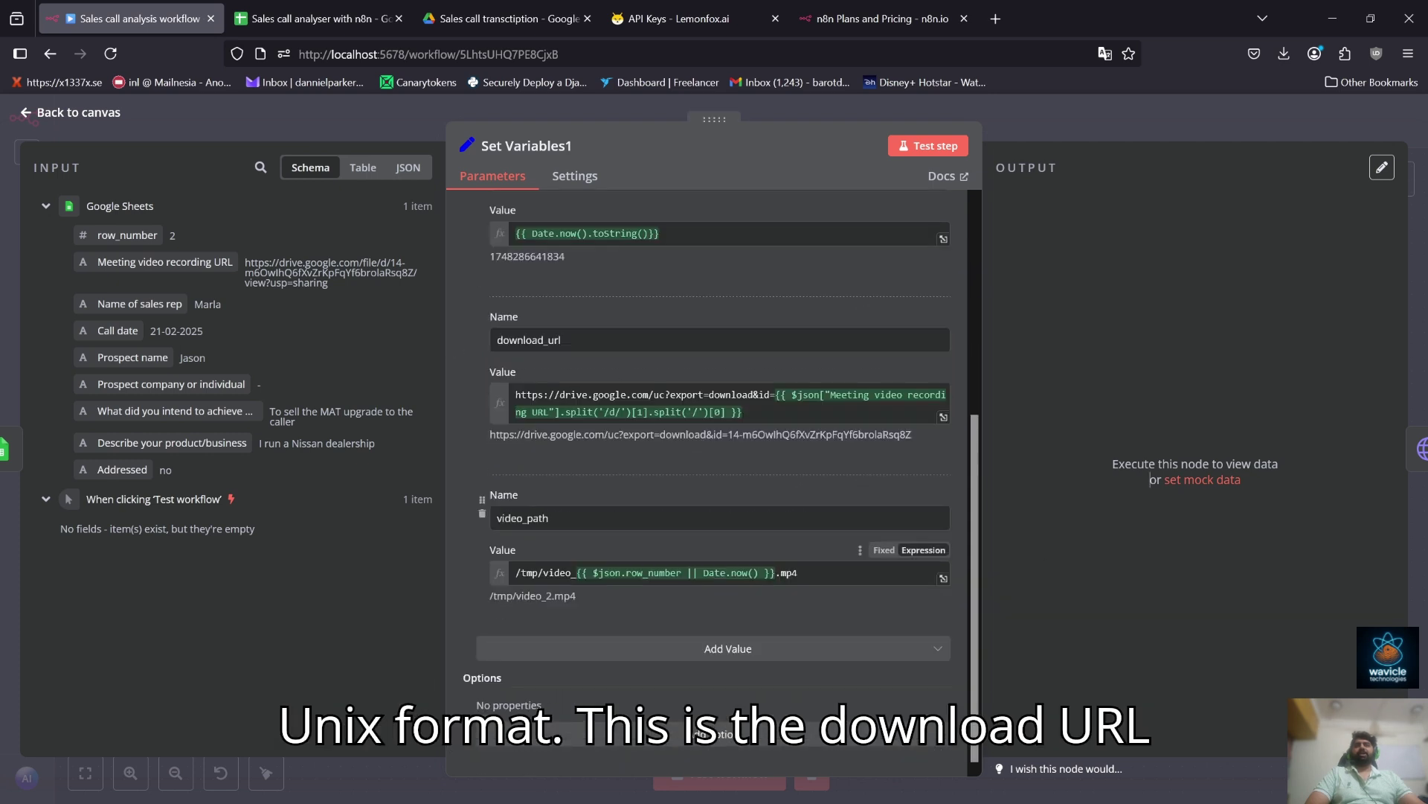
left_click_drag(742, 412, 776, 394)
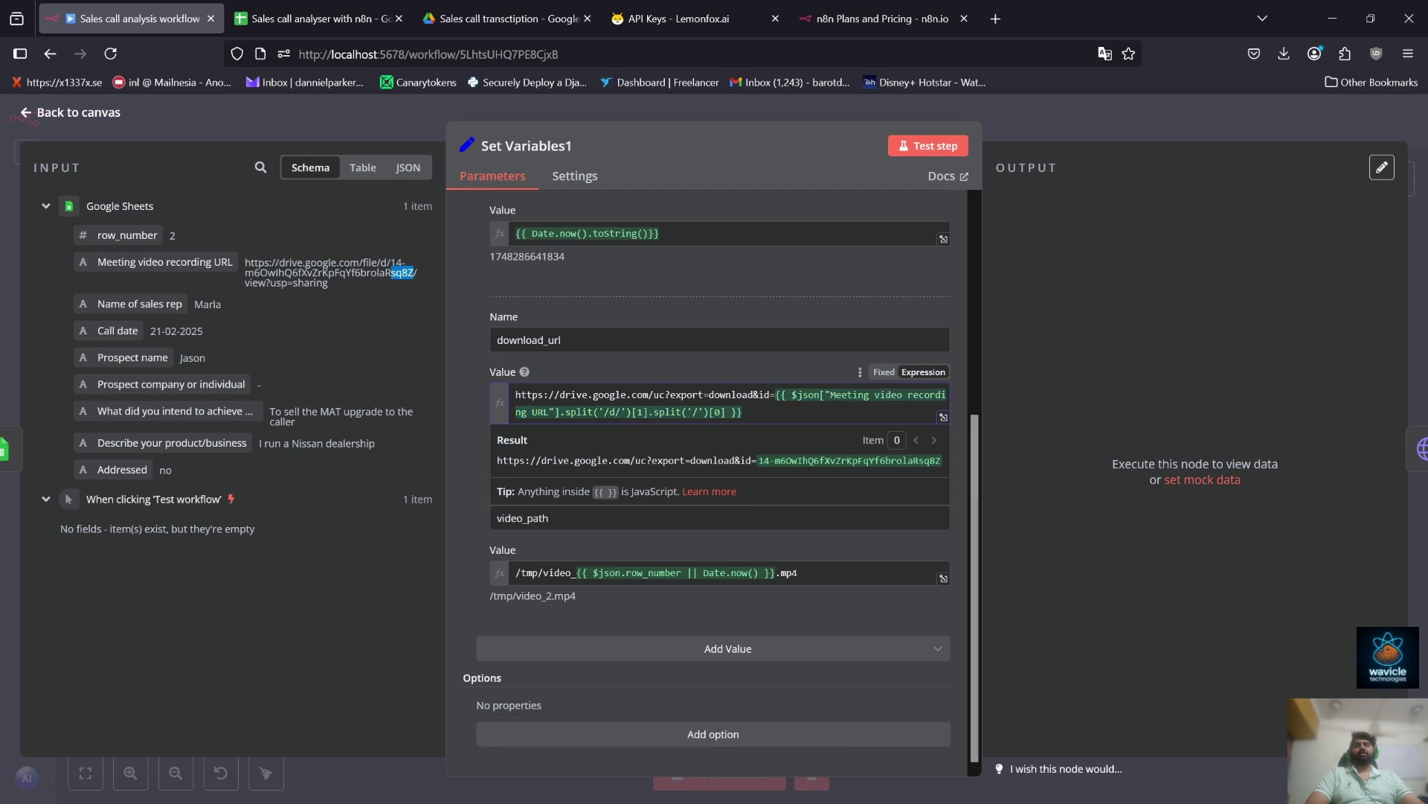
scroll(713, 446, "up", 3)
left_click(313, 320)
scroll(779, 583, "down", 2)
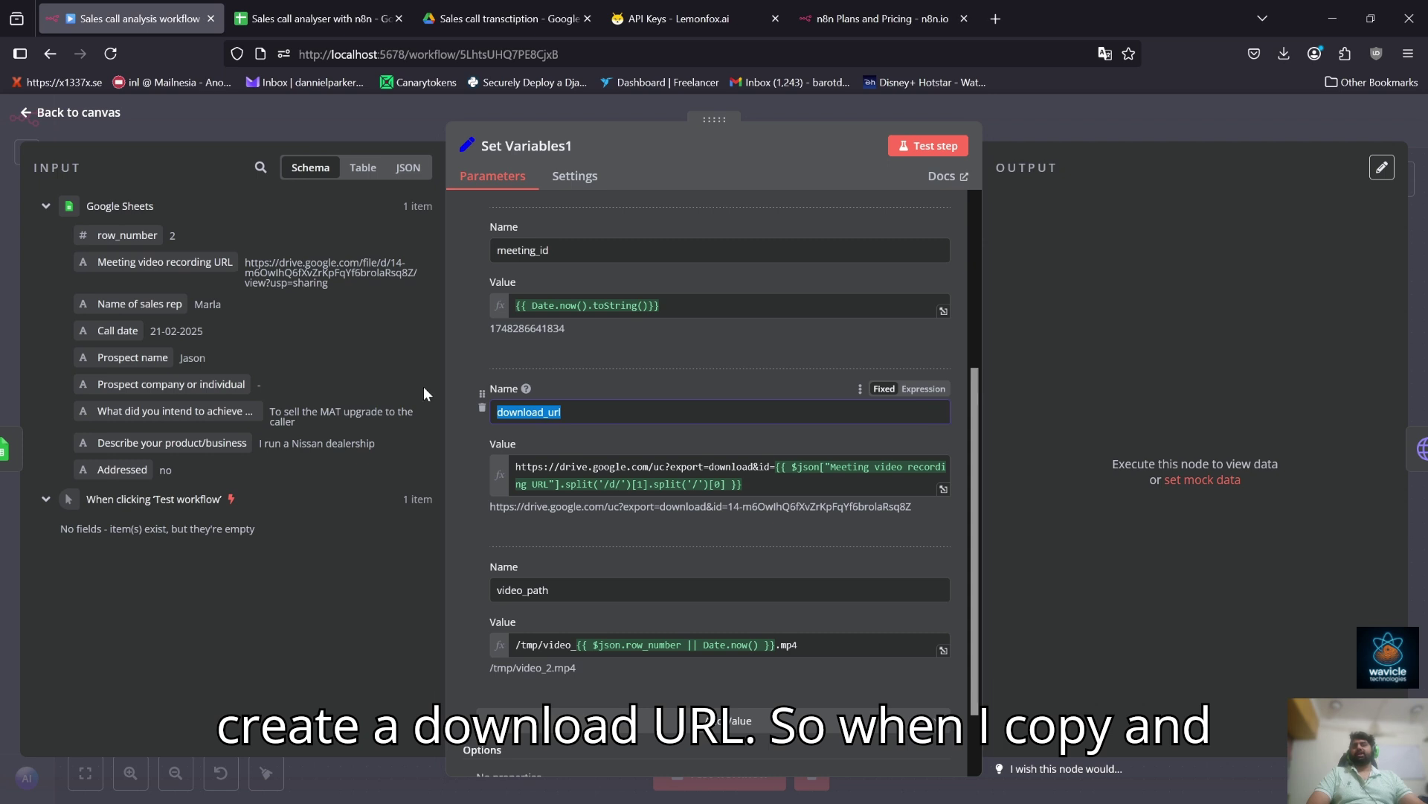
triple_click(332, 289)
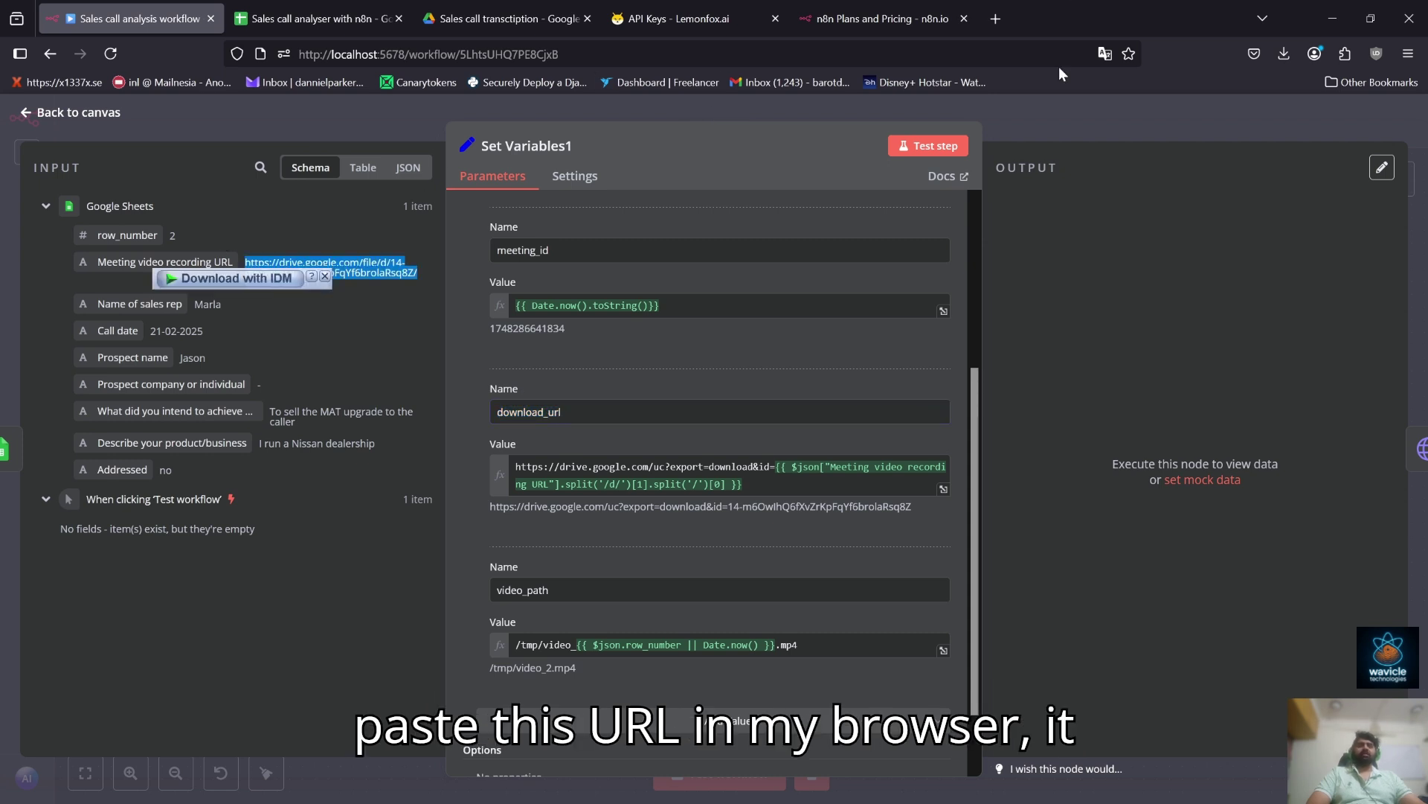
left_click(1064, 312)
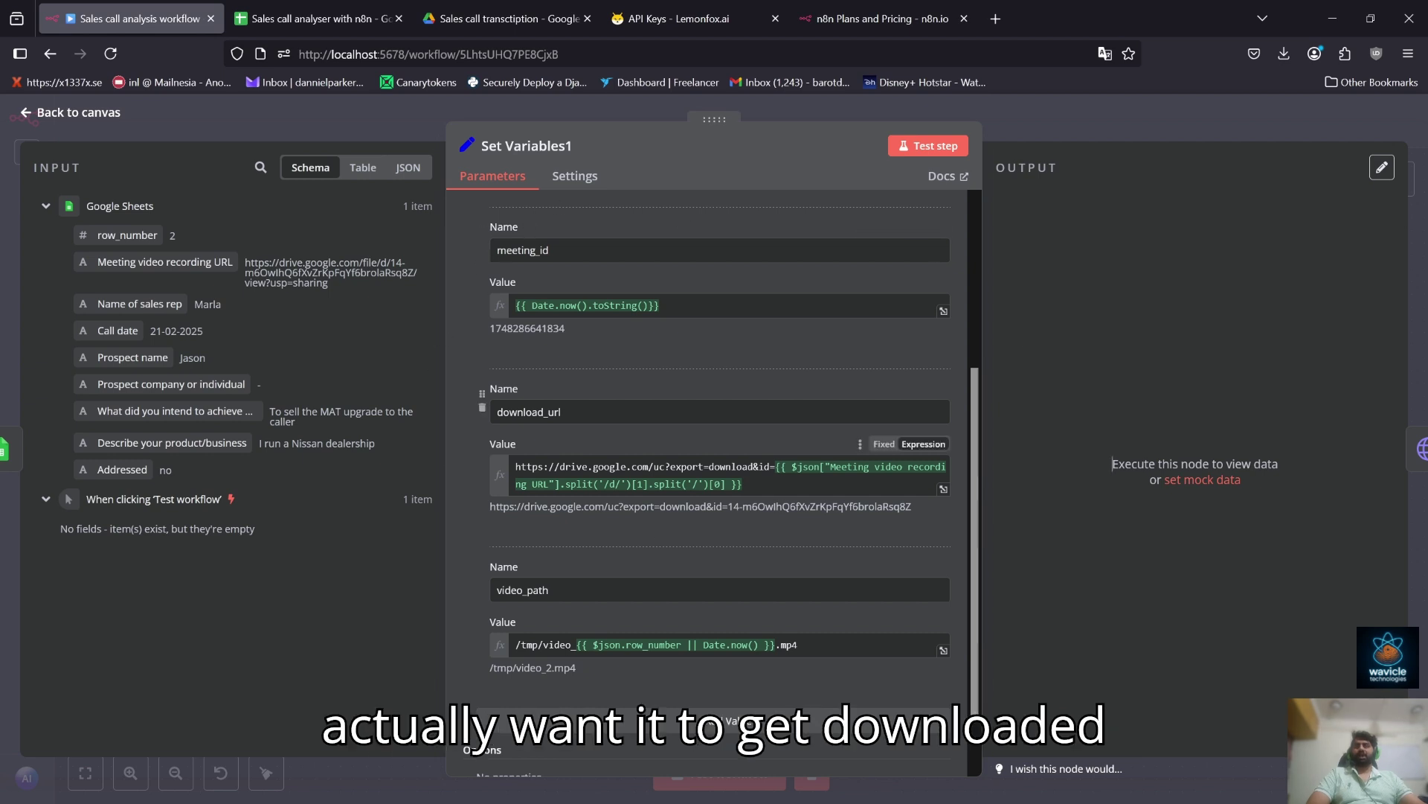
left_click(742, 484)
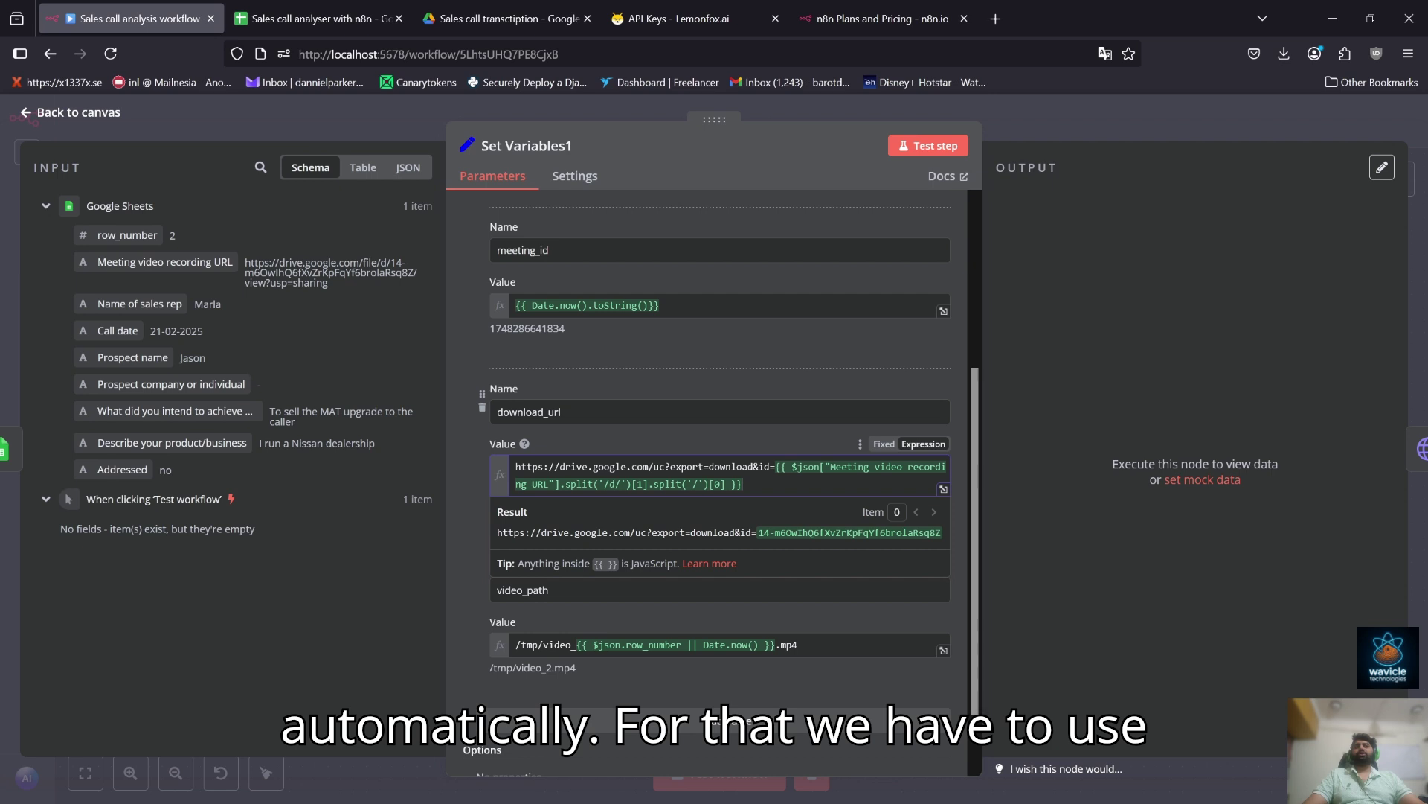
left_click(595, 386)
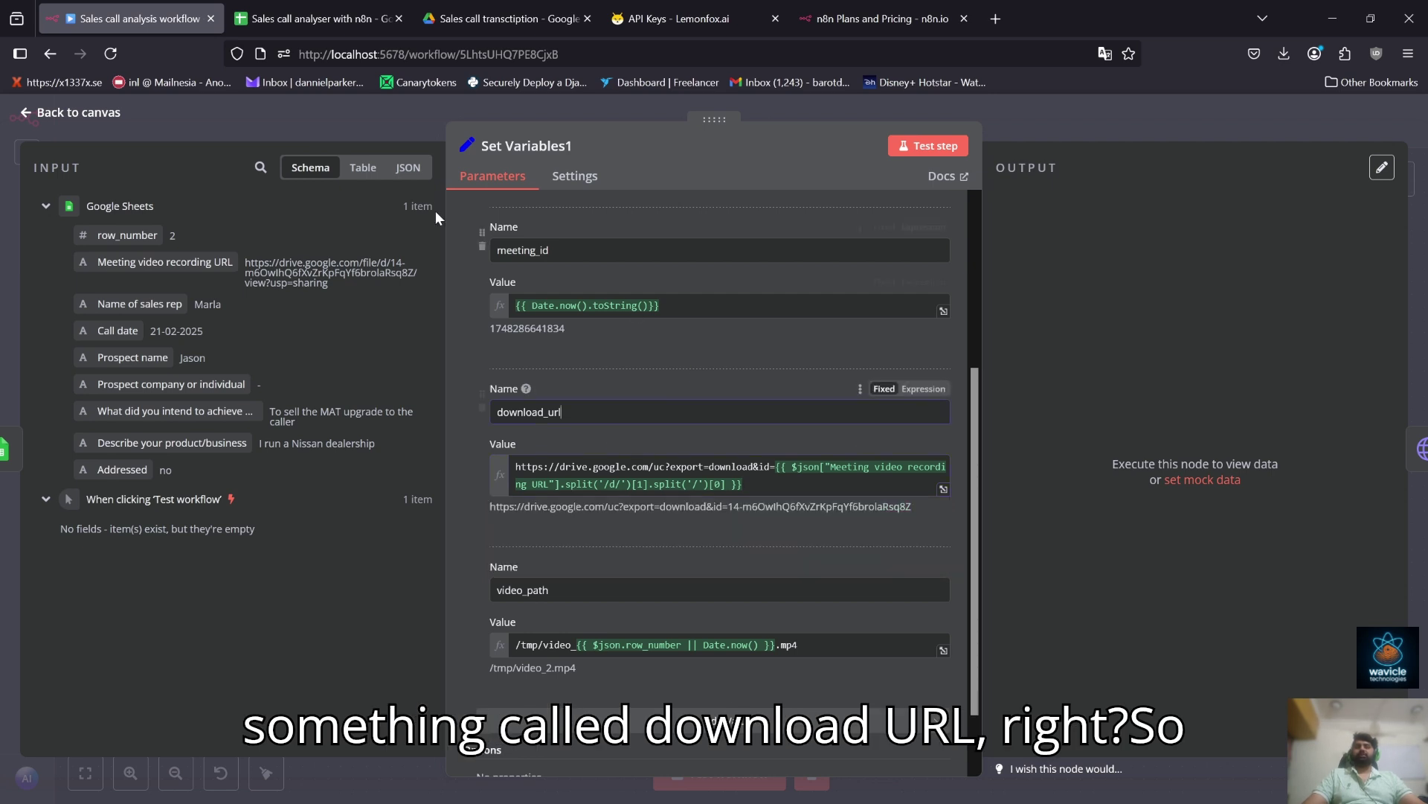
left_click(596, 412)
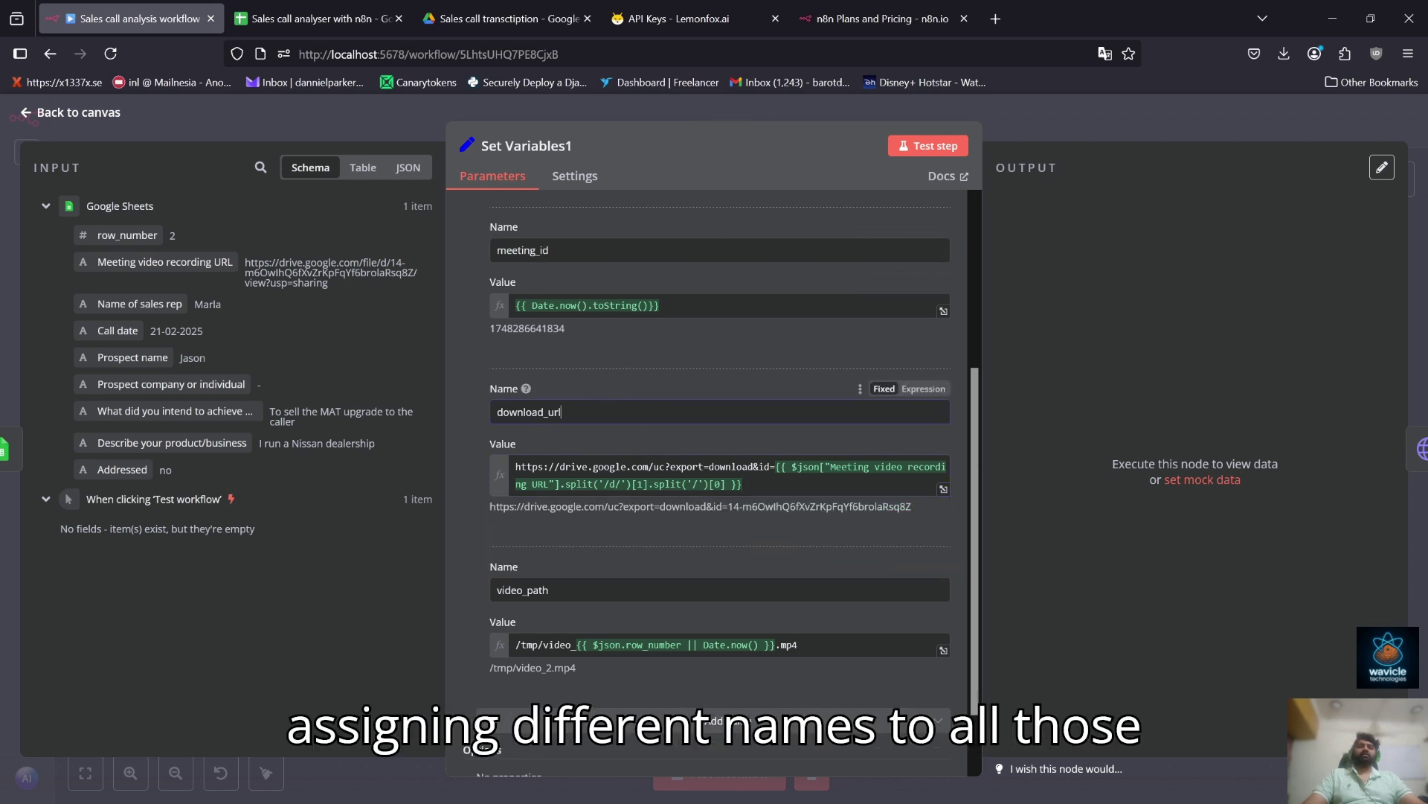
Test the Set Variables1 step, review the carried-over and newly added fields in its output, and close the node
left_click(929, 146)
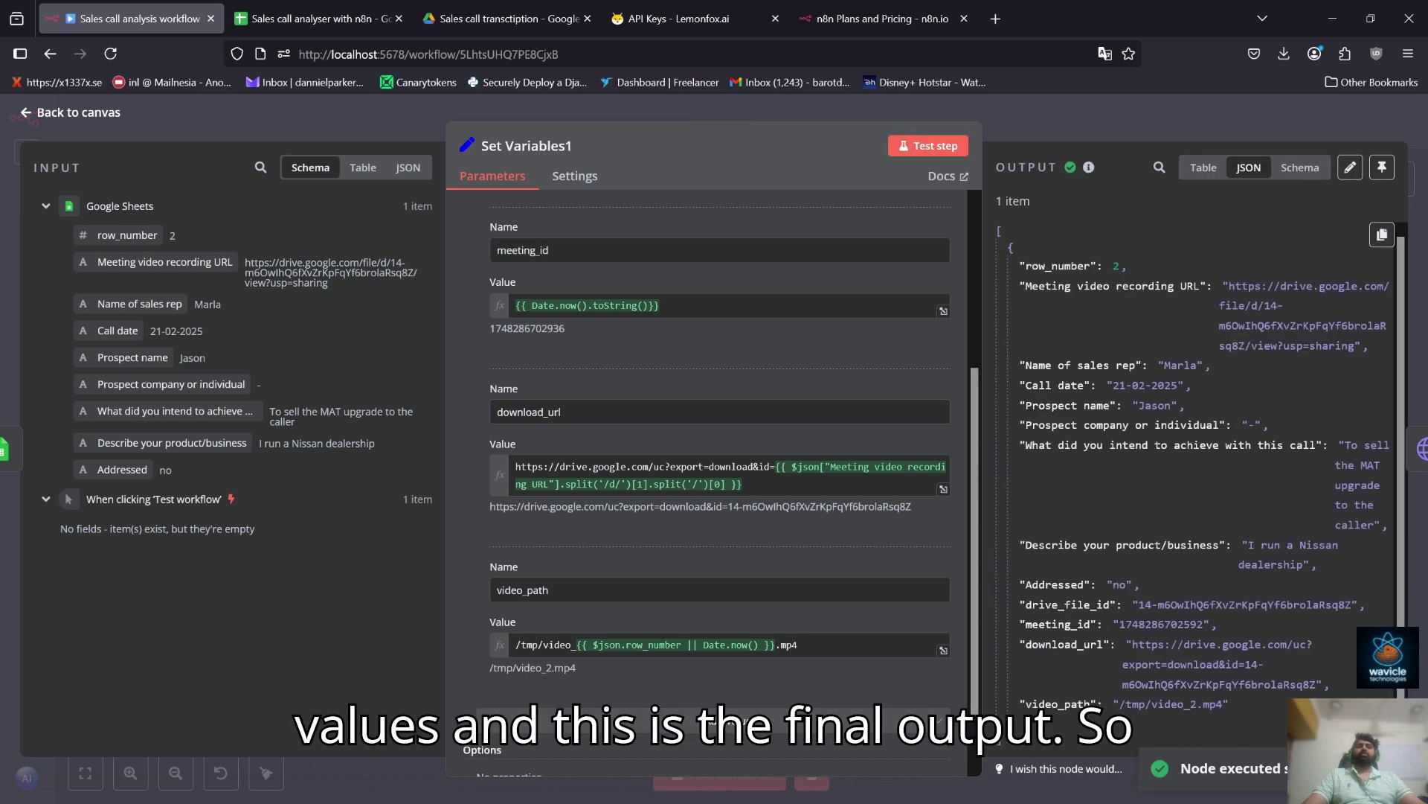
left_click_drag(1141, 589, 991, 242)
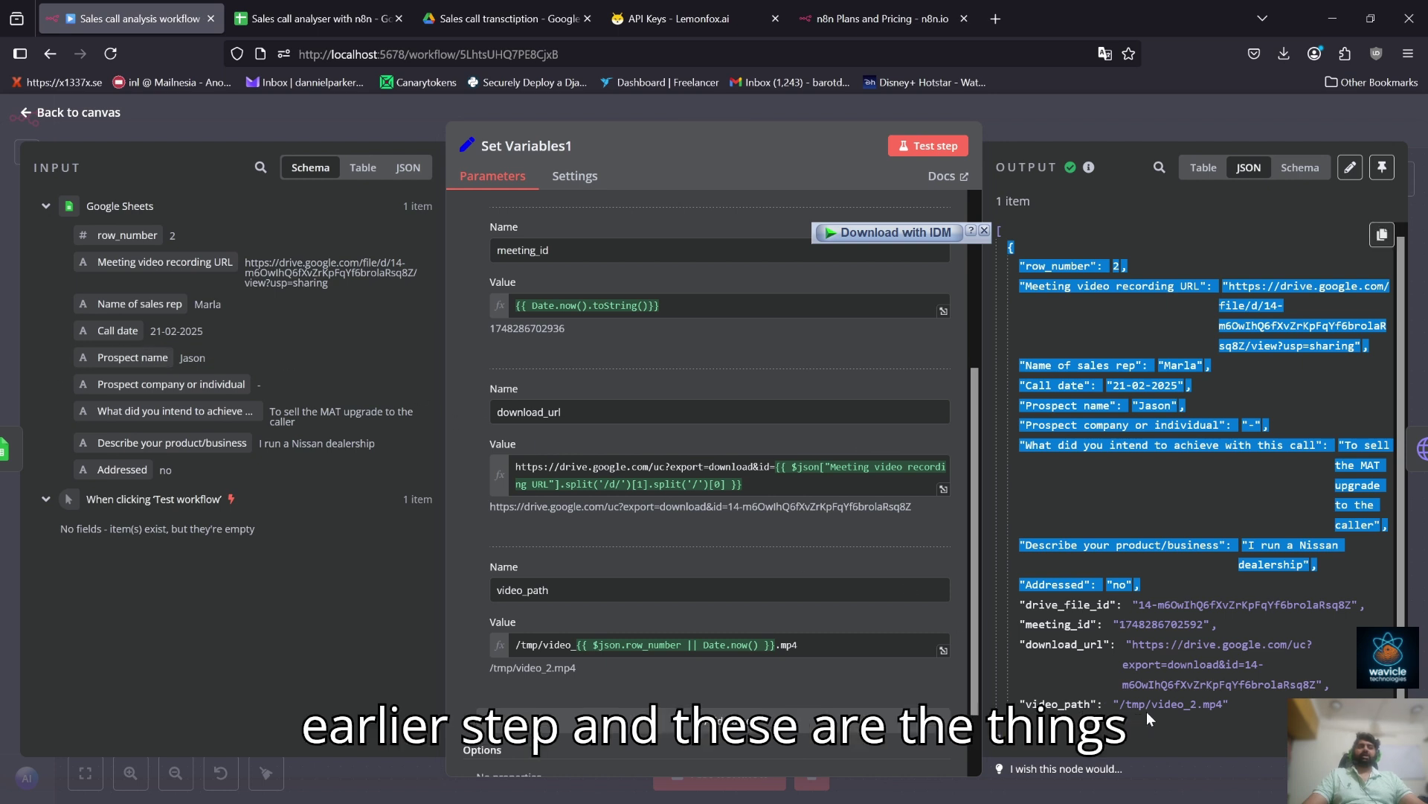
left_click_drag(1257, 718, 1003, 600)
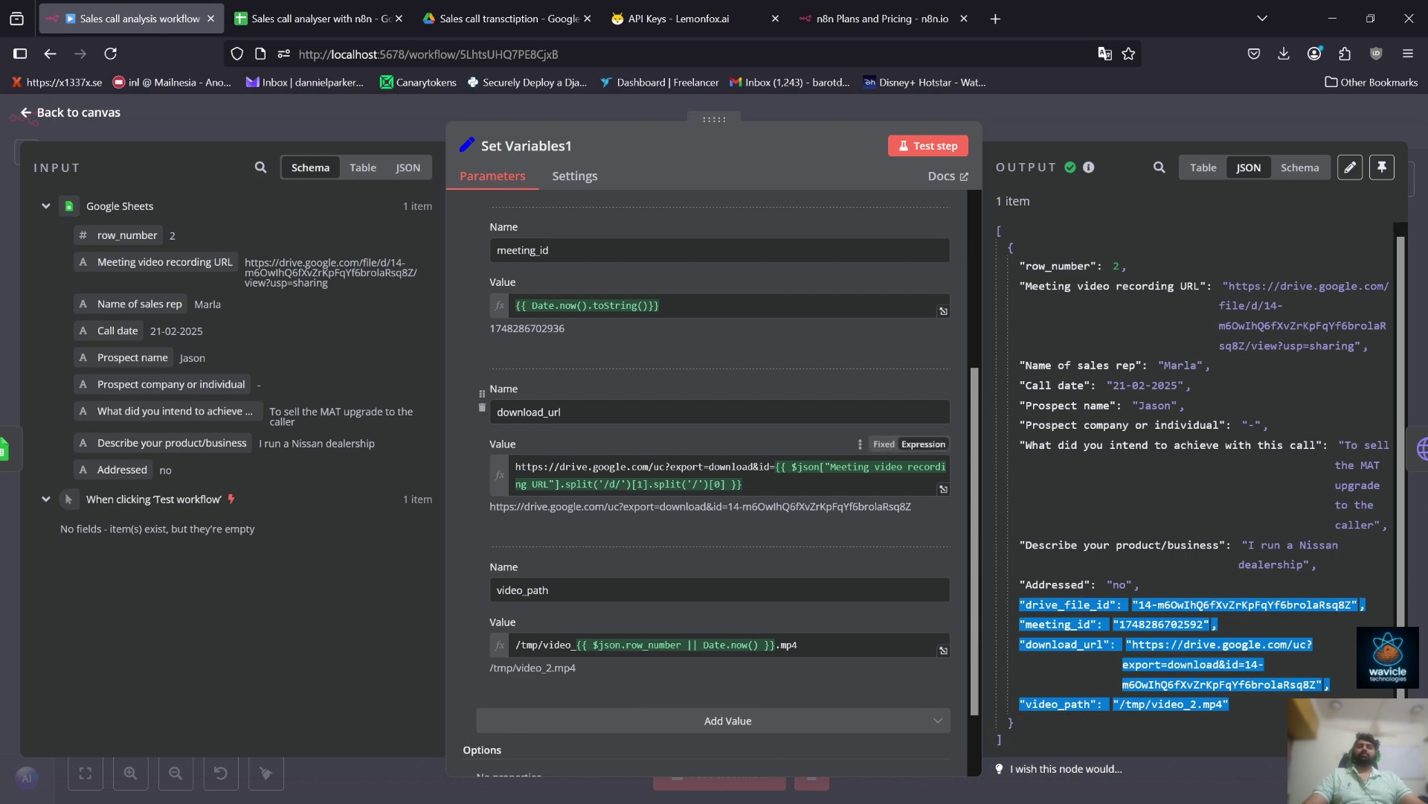
left_click(1001, 140)
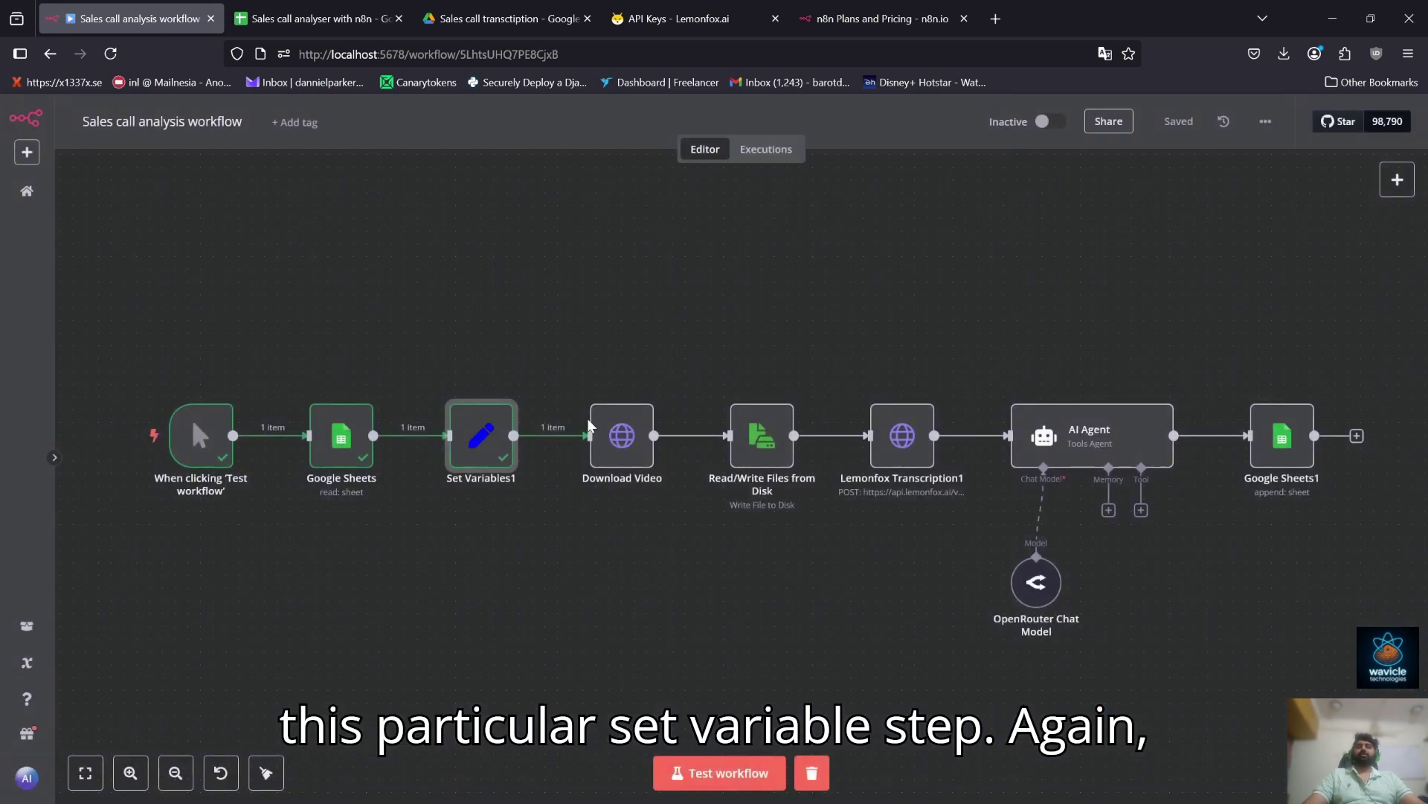
Open the Download Video node, check its URL expression, test the step and close the node
double_click(606, 455)
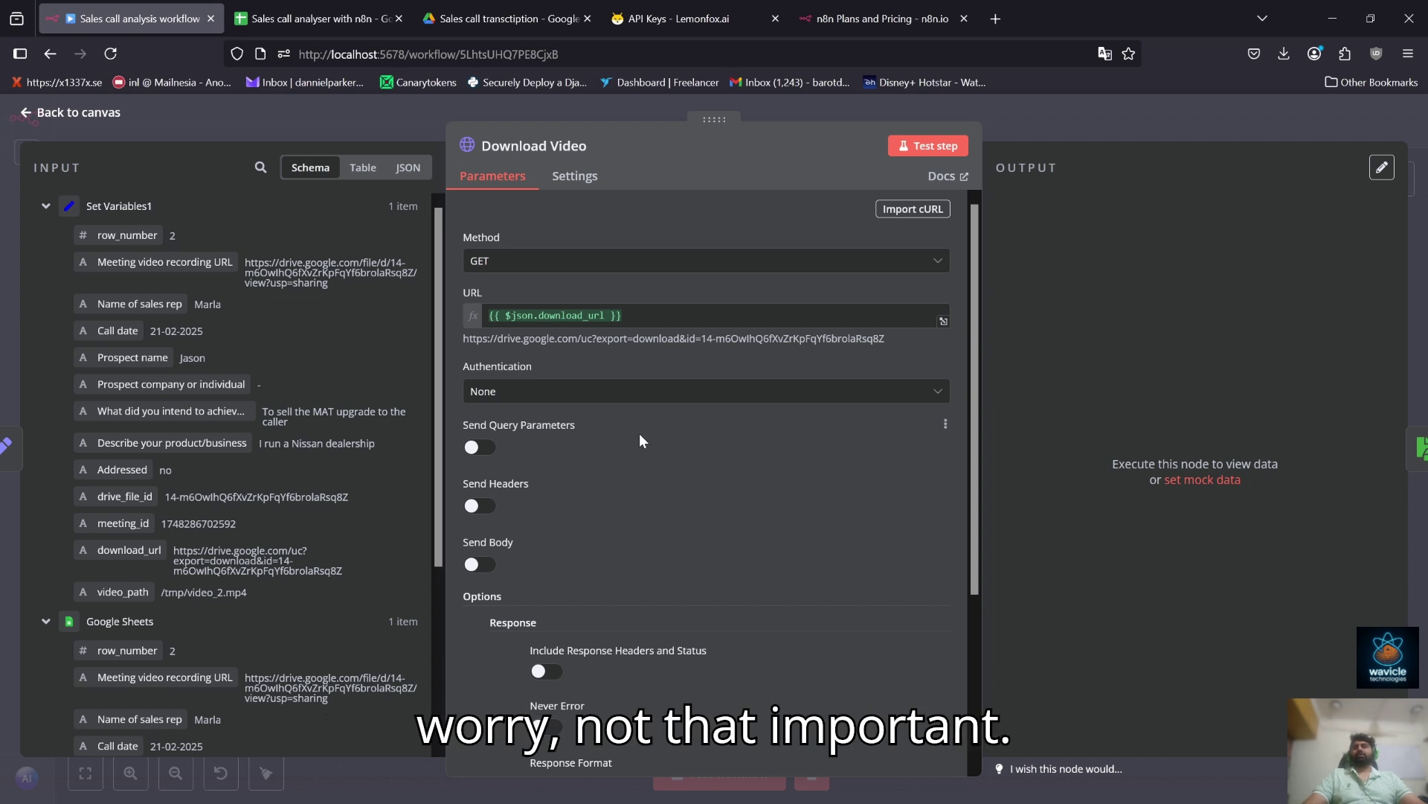
left_click(625, 315)
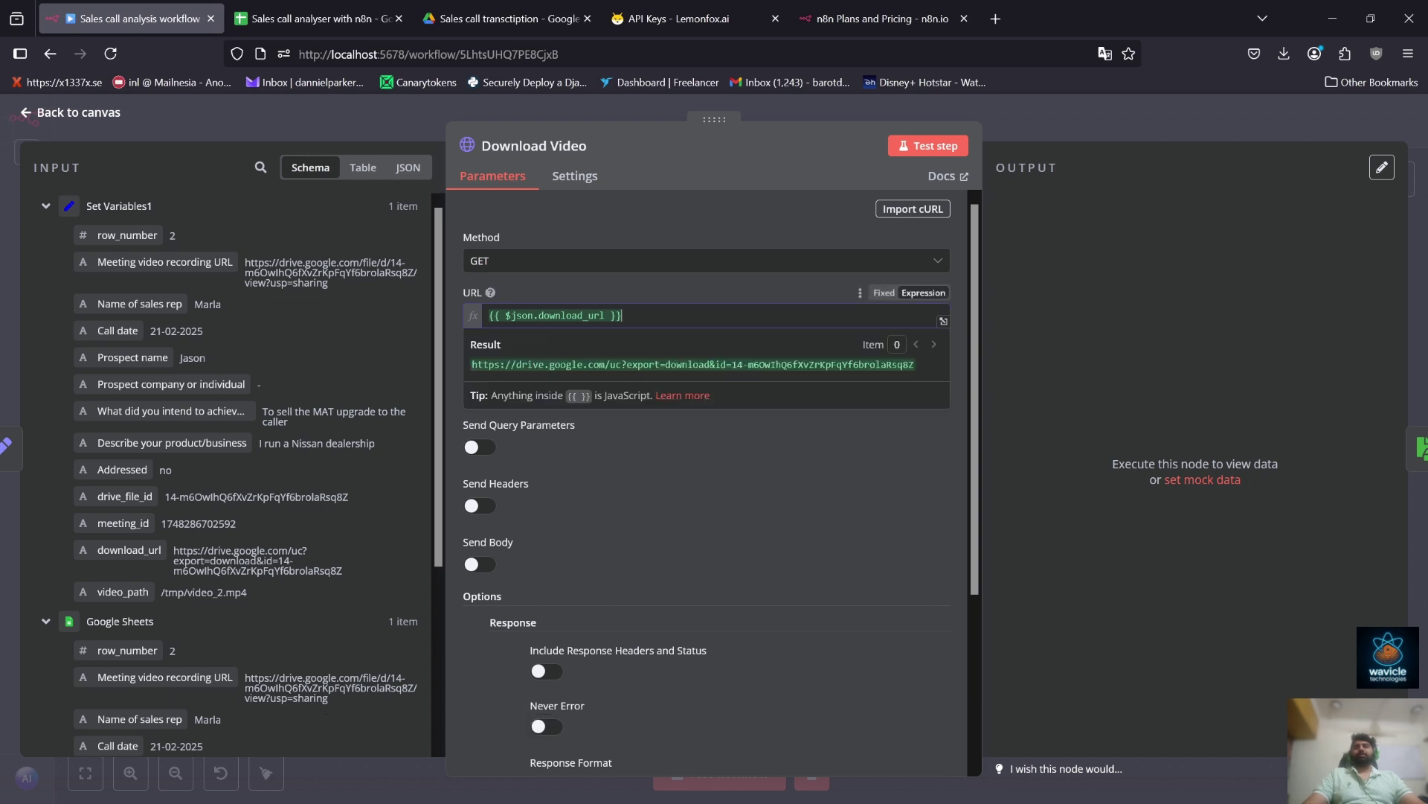
left_click(1106, 364)
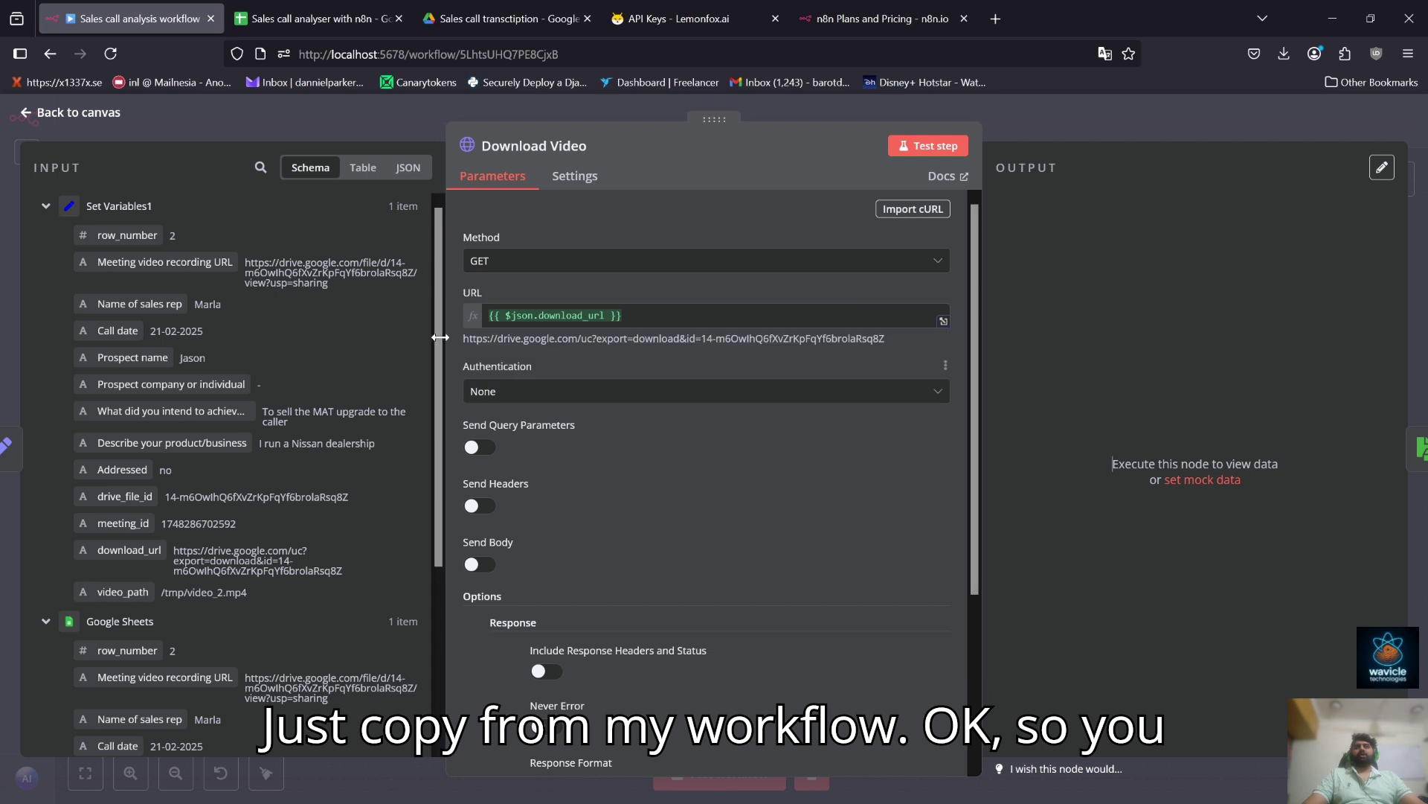
left_click_drag(625, 315, 439, 300)
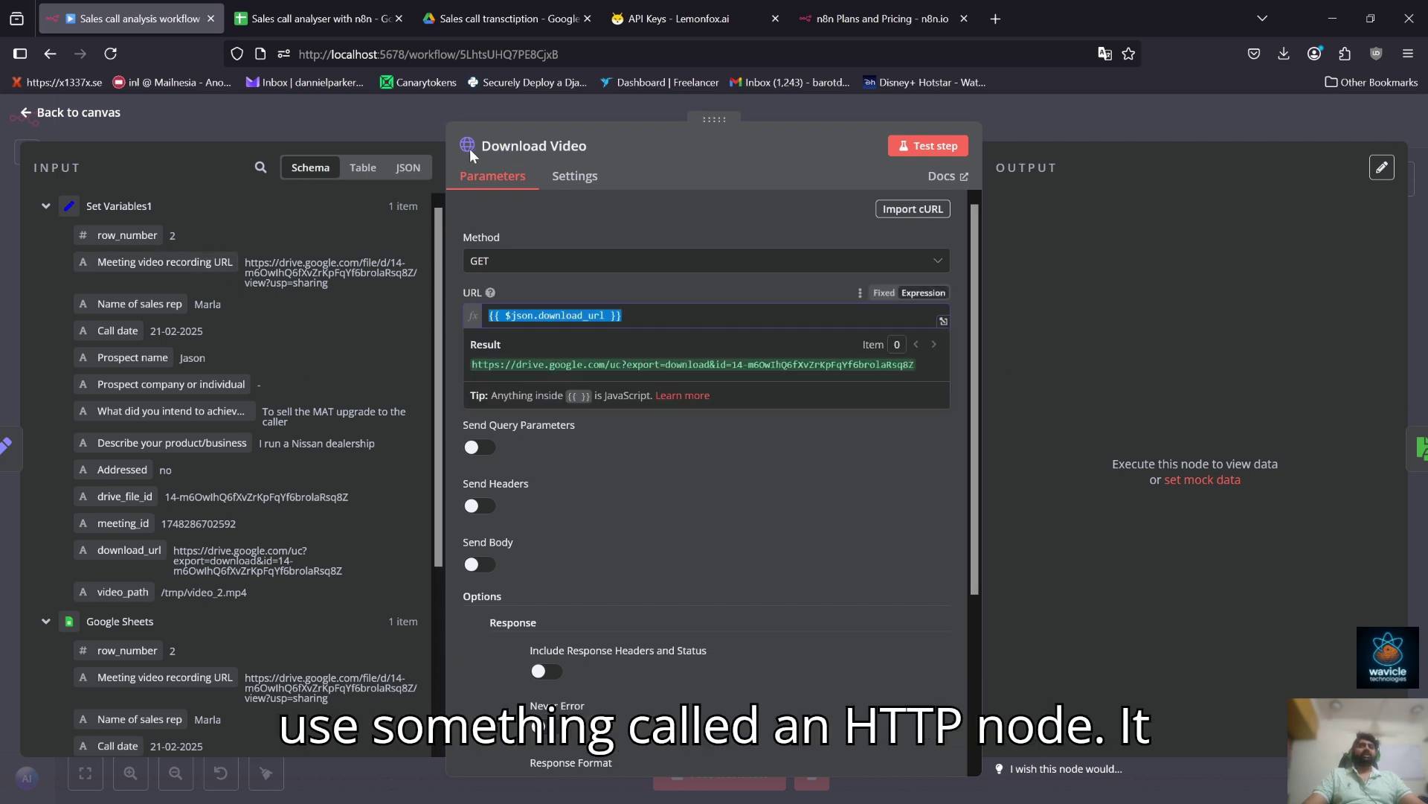
left_click(1059, 409)
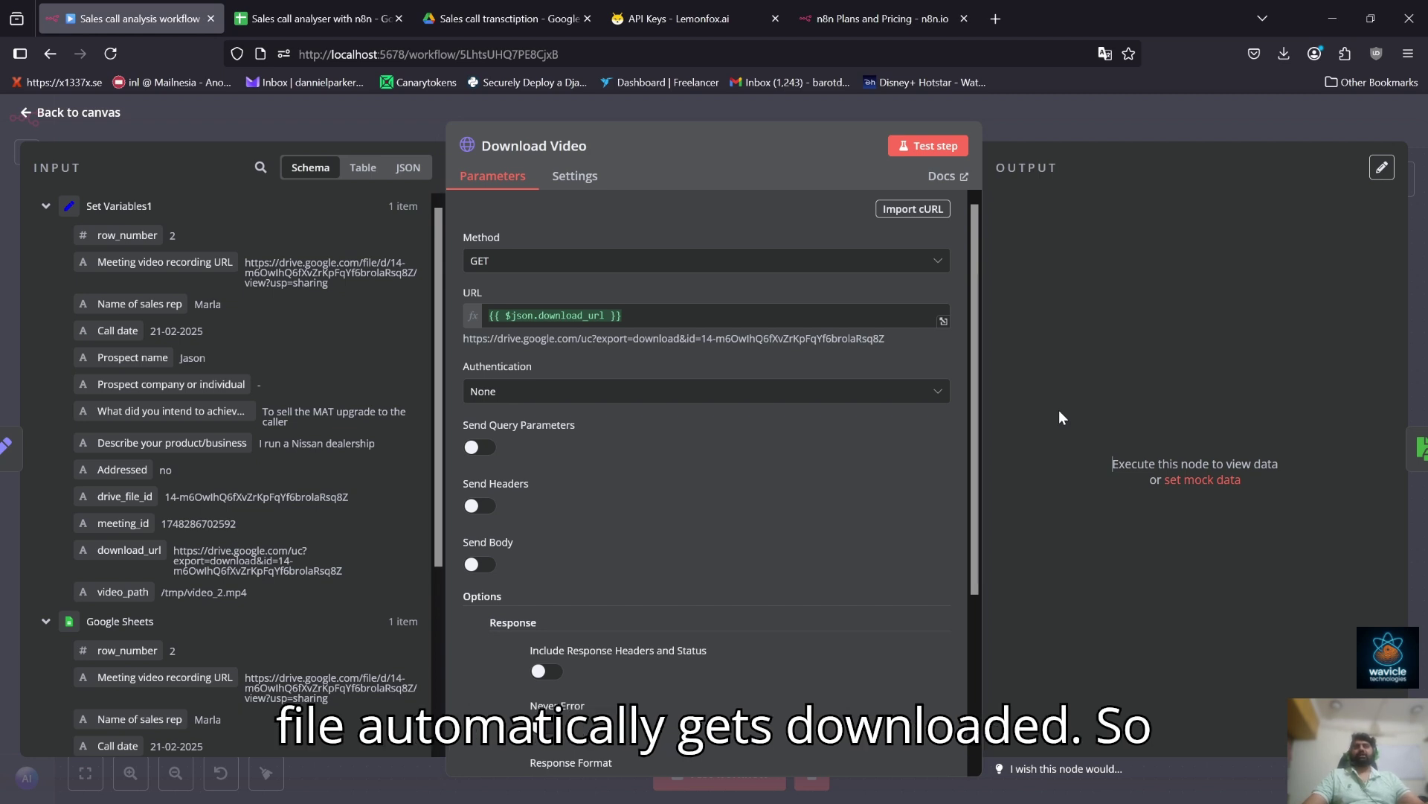
left_click(911, 148)
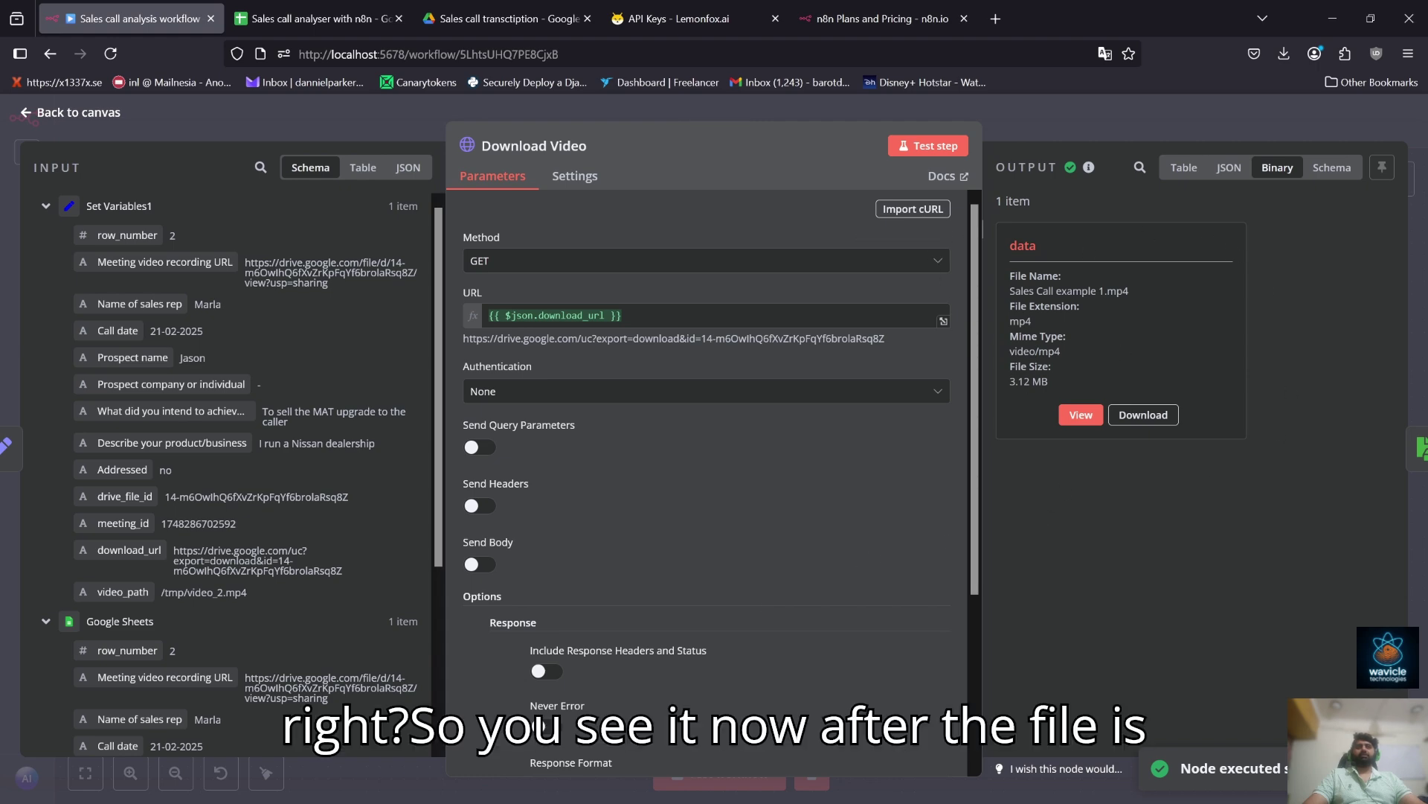
left_click(1106, 127)
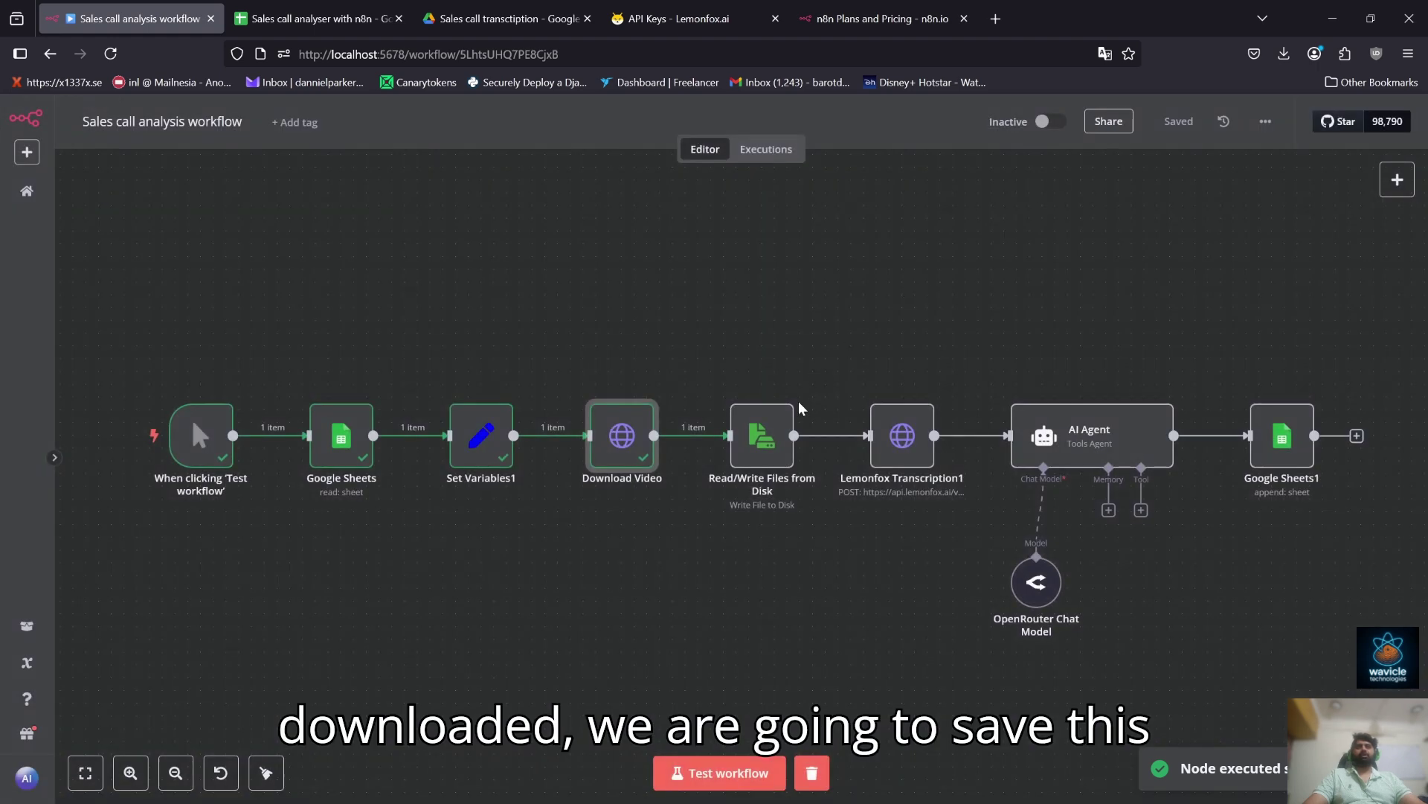
Open the Read/Write Files from Disk node, check its file path and name, test the step and close the node
double_click(778, 430)
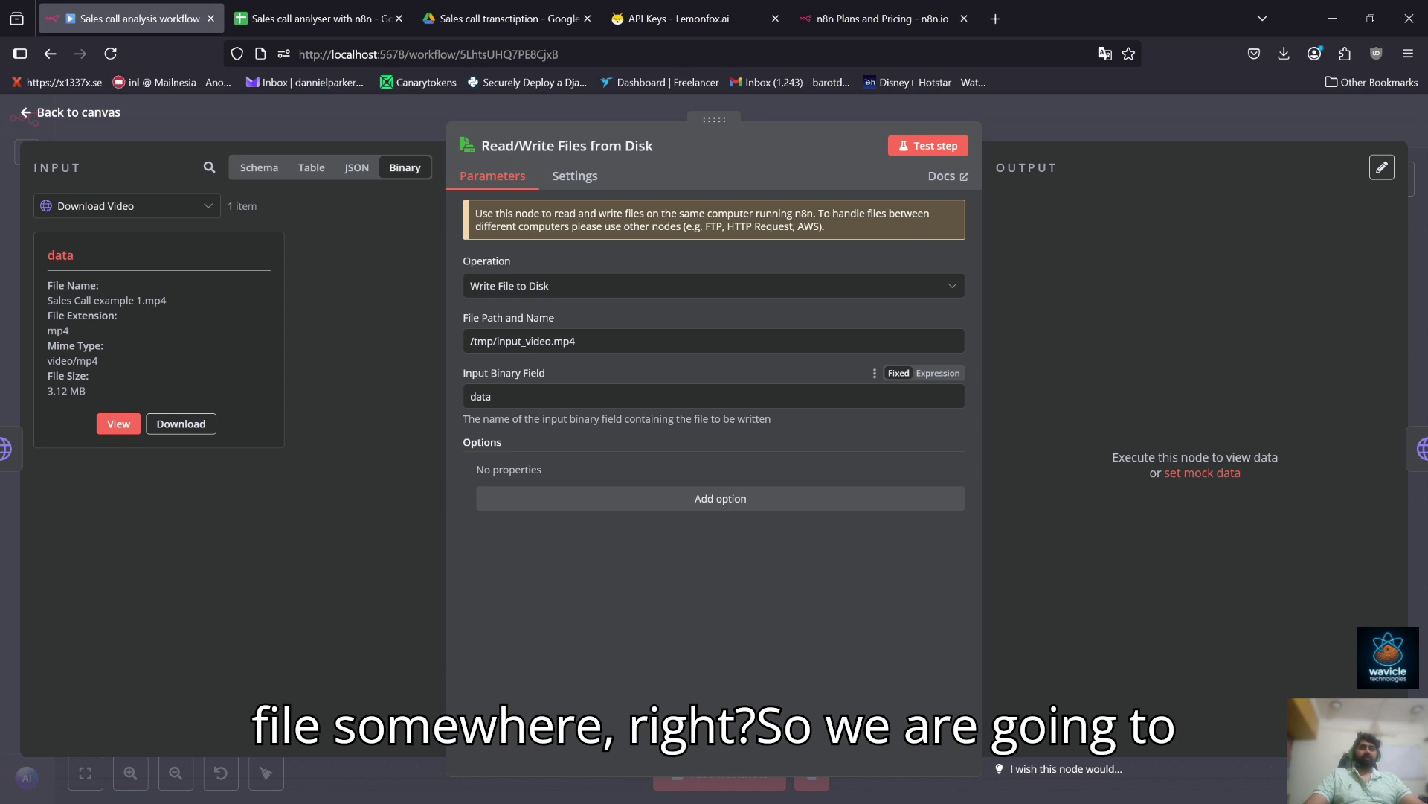
left_click_drag(581, 342, 487, 342)
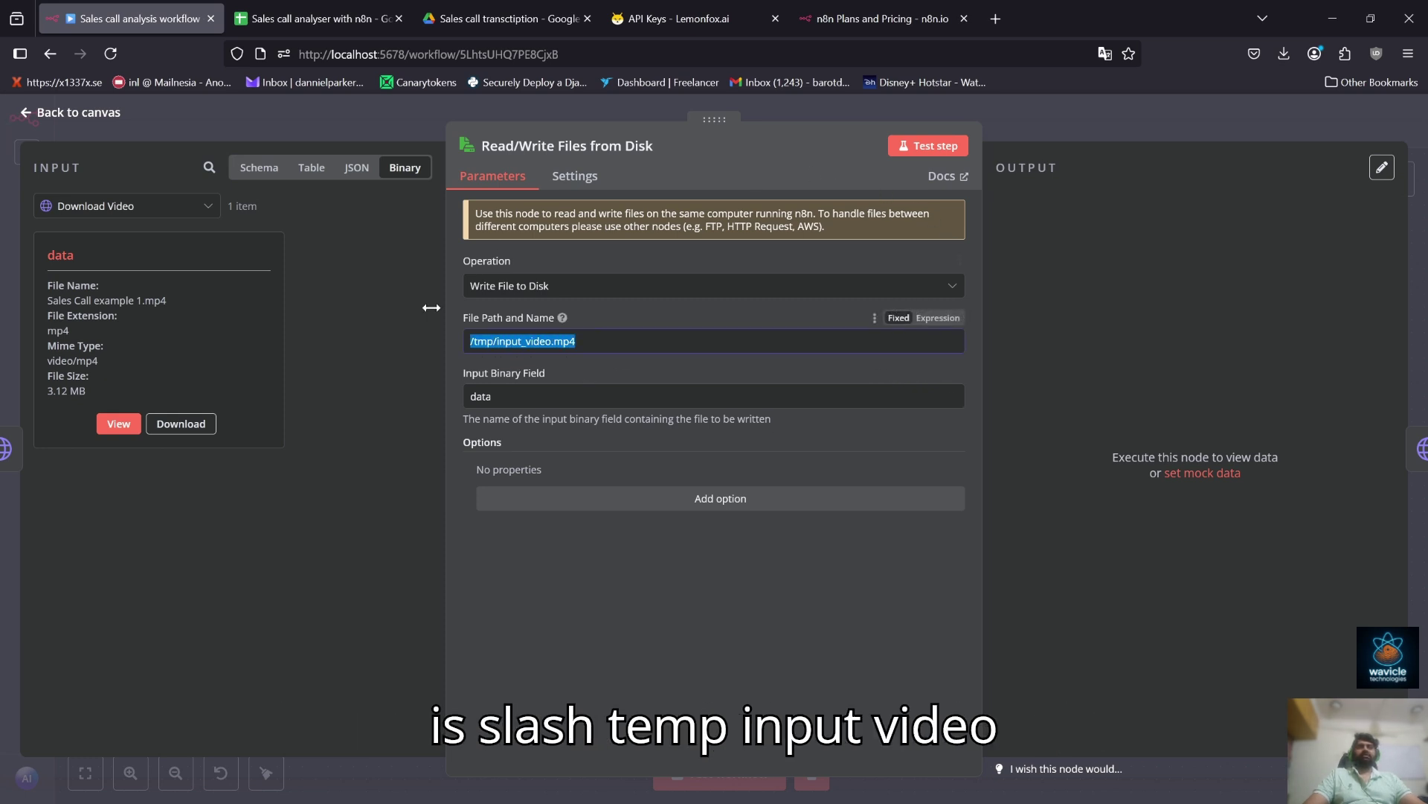
left_click(902, 146)
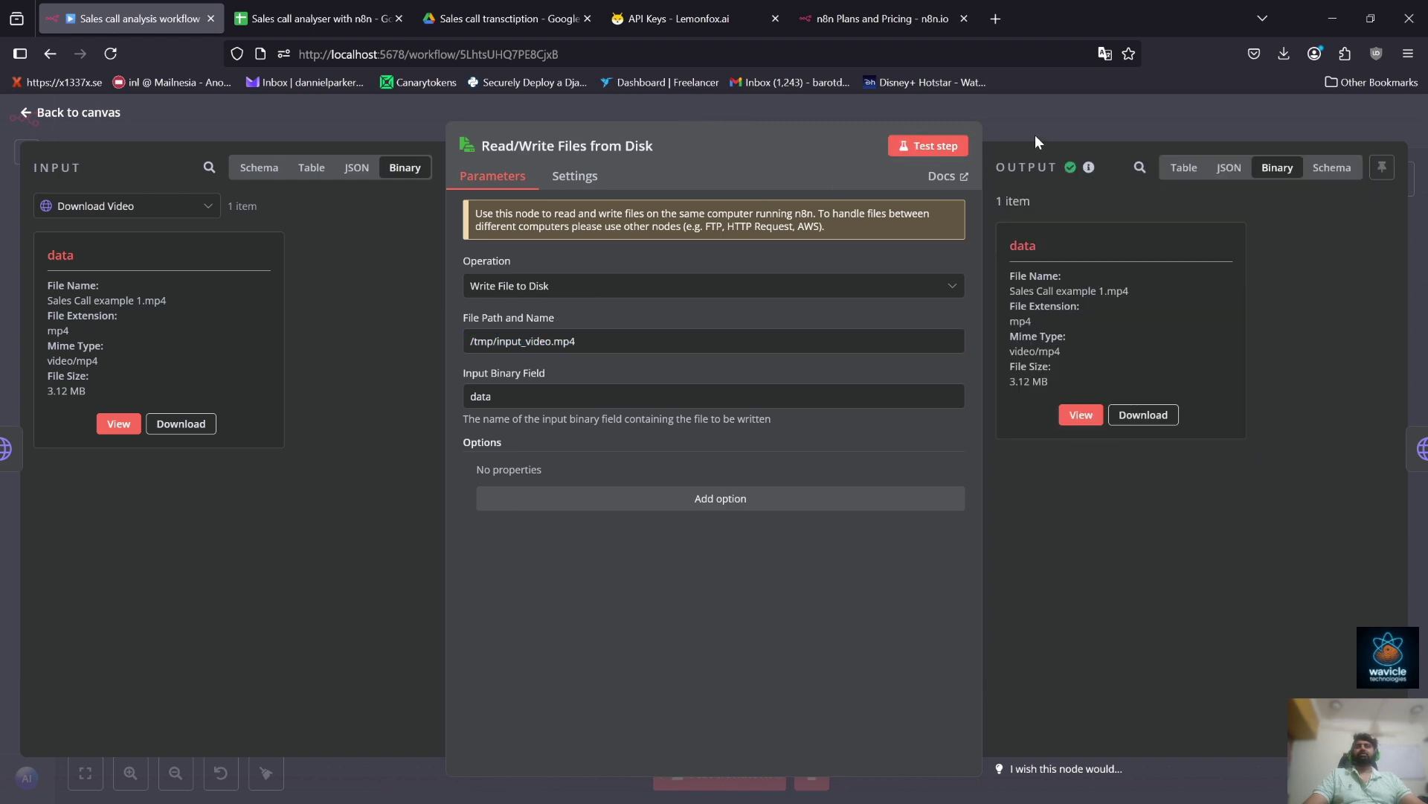
left_click(1128, 119)
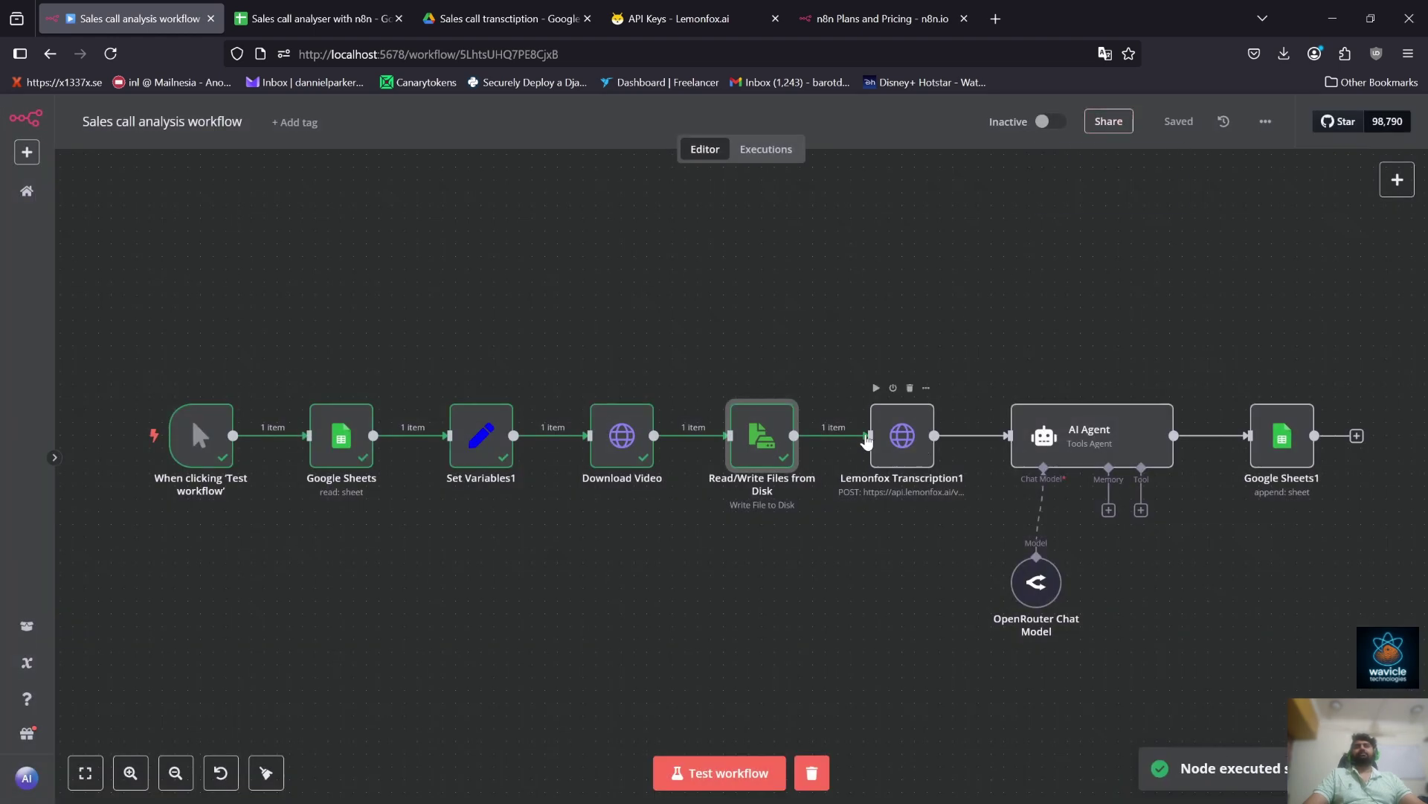
Open the Lemonfox Transcription1 node, then switch to the Lemonfox.ai site and show its home page
double_click(897, 433)
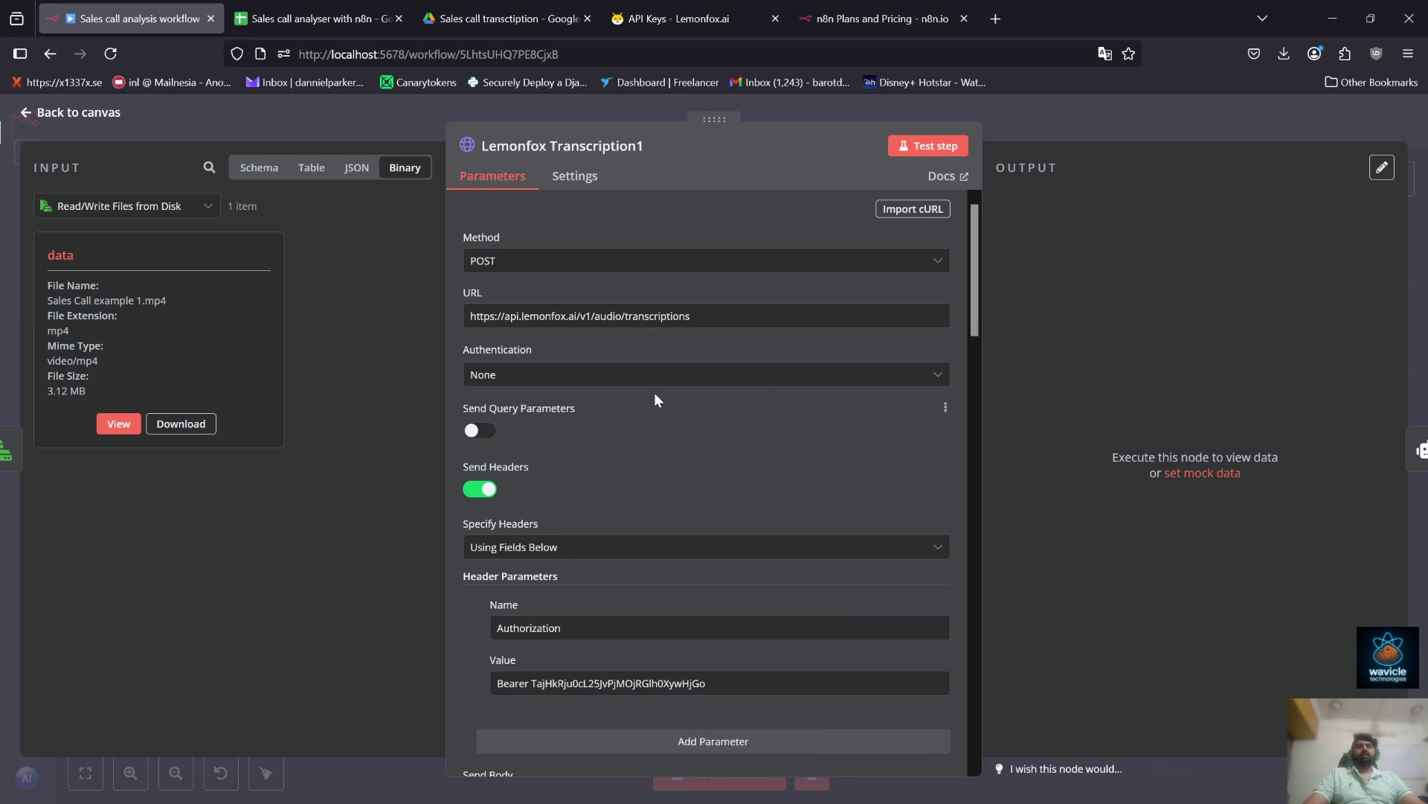
left_click(648, 16)
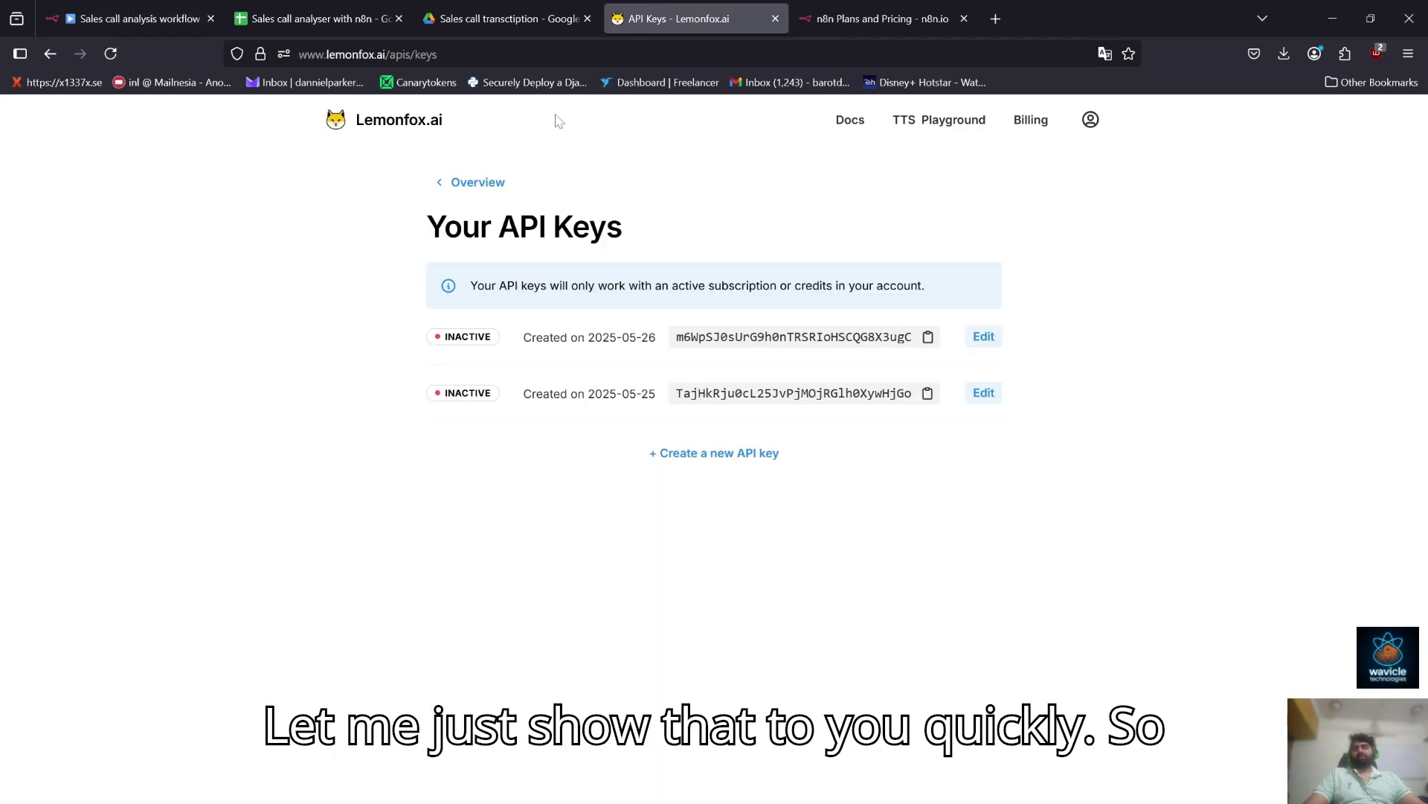
left_click(411, 121)
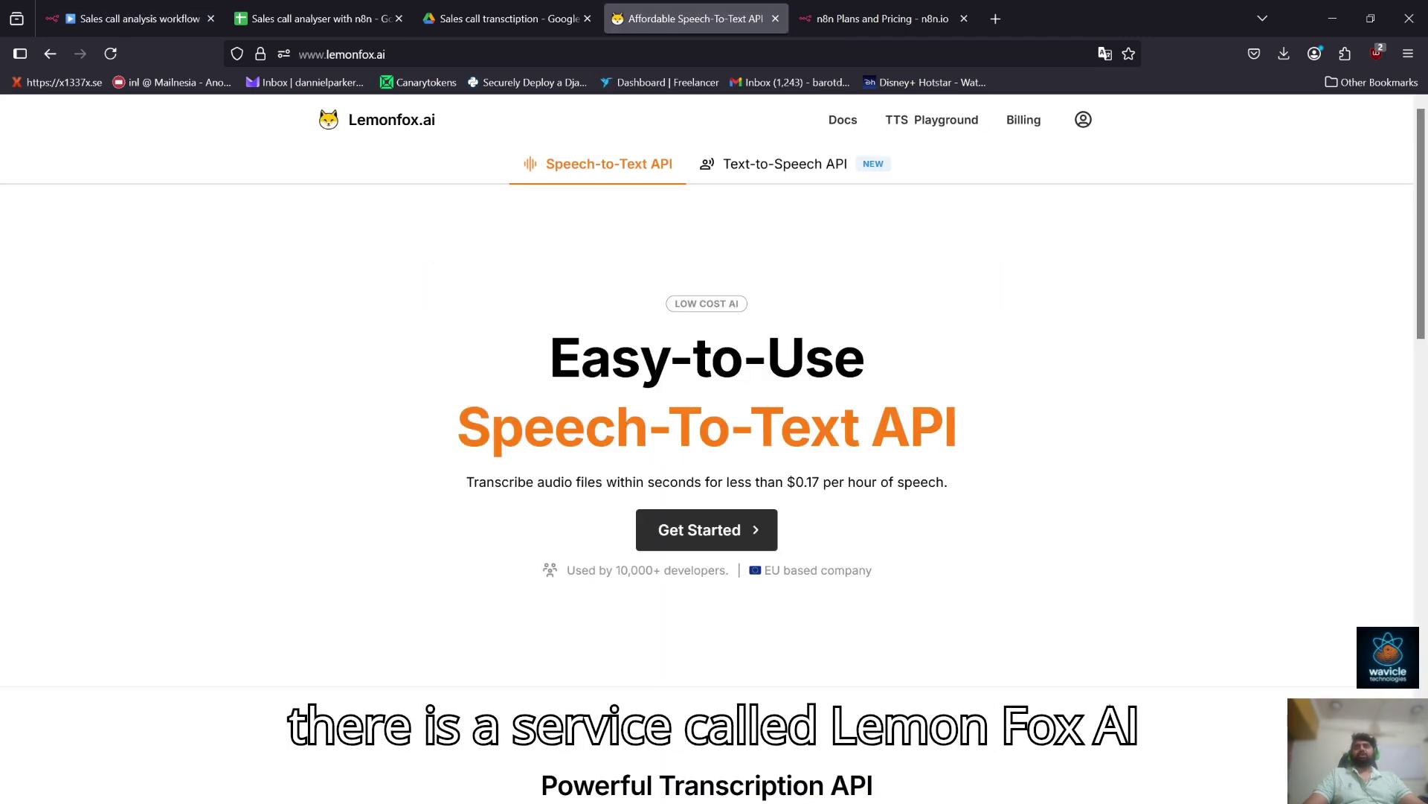
key("ctrl+l")
left_click(97, 504)
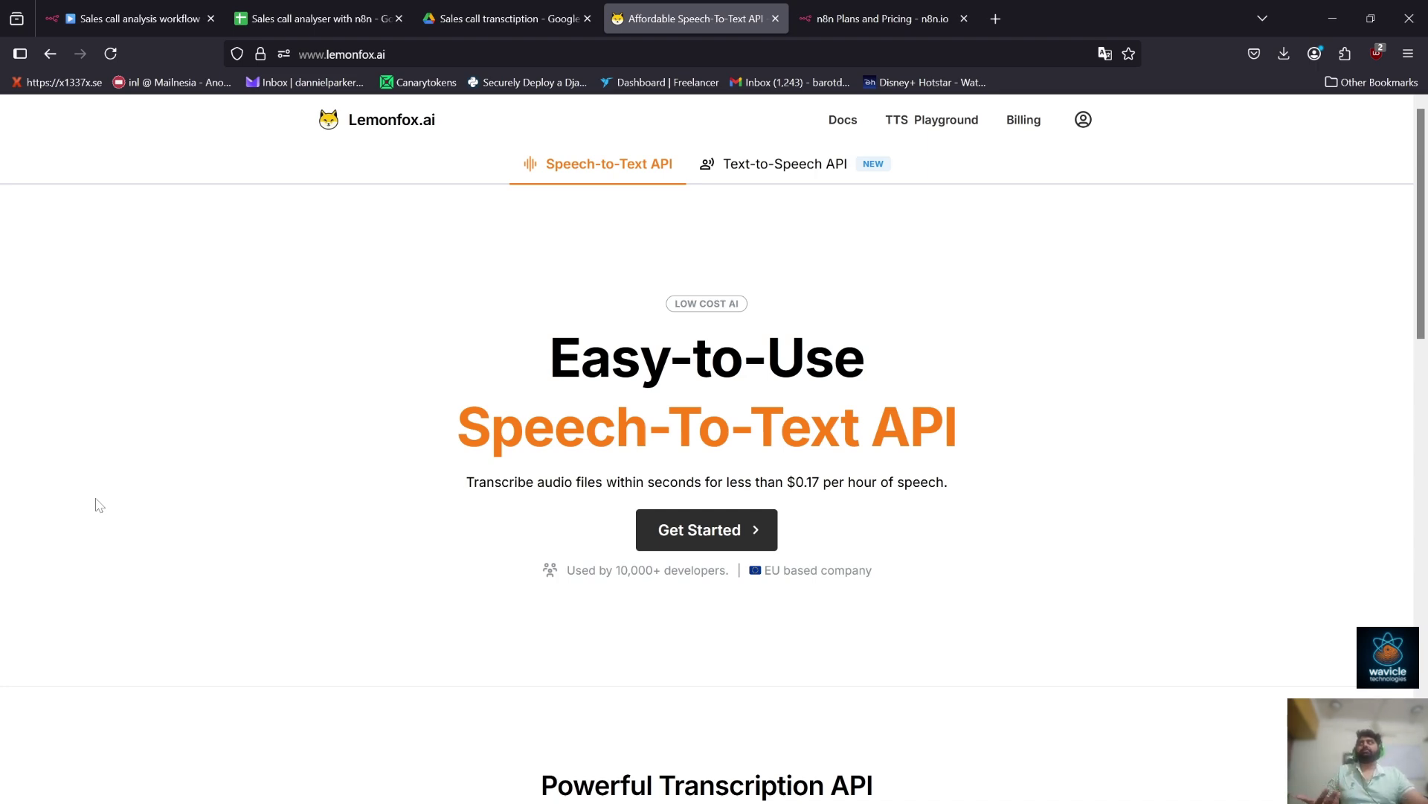
Look through the Lemonfox.ai home page, including its API features and pricing section
scroll(99, 505, "down", 8)
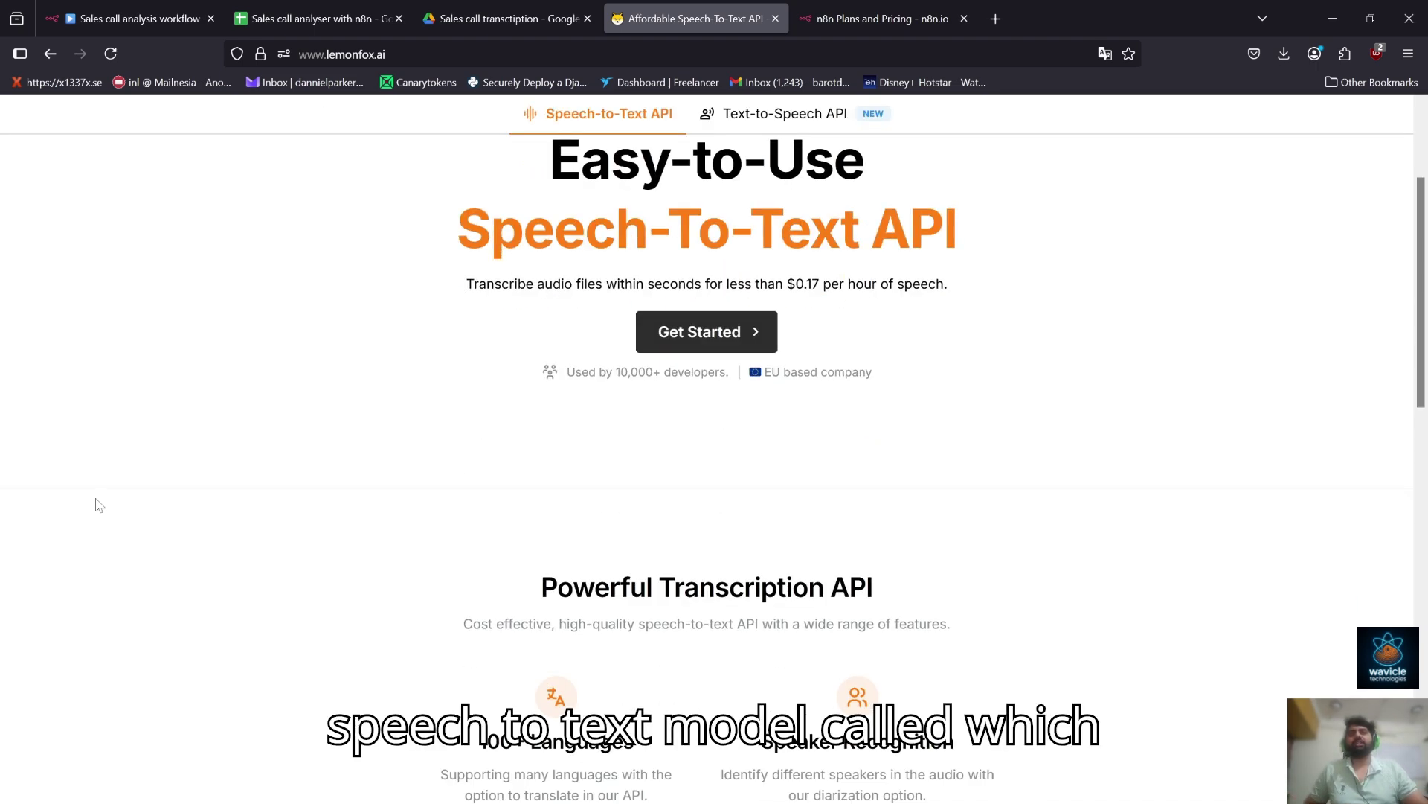
scroll(99, 505, "down", 10)
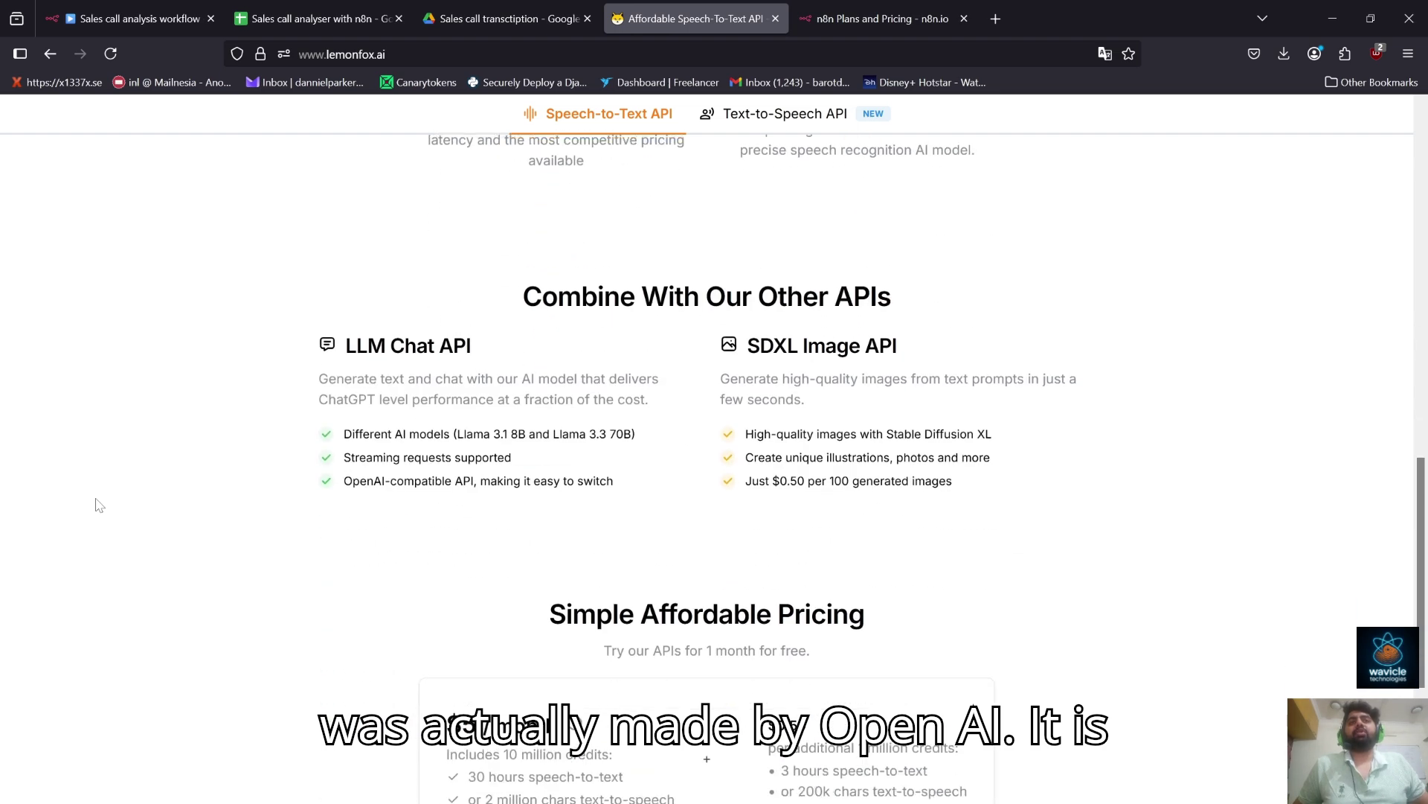
scroll(176, 335, "up", 1)
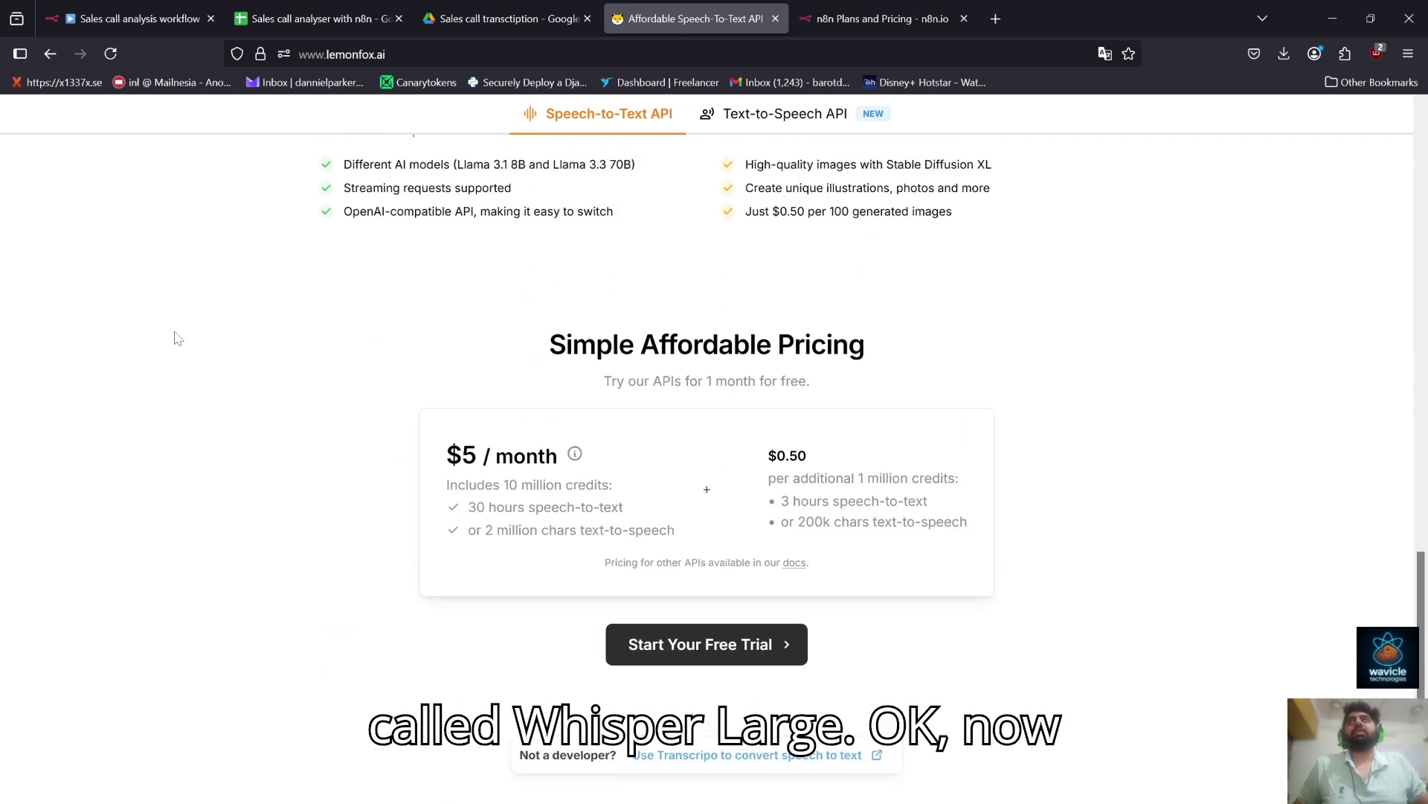
scroll(824, 428, "up", 20)
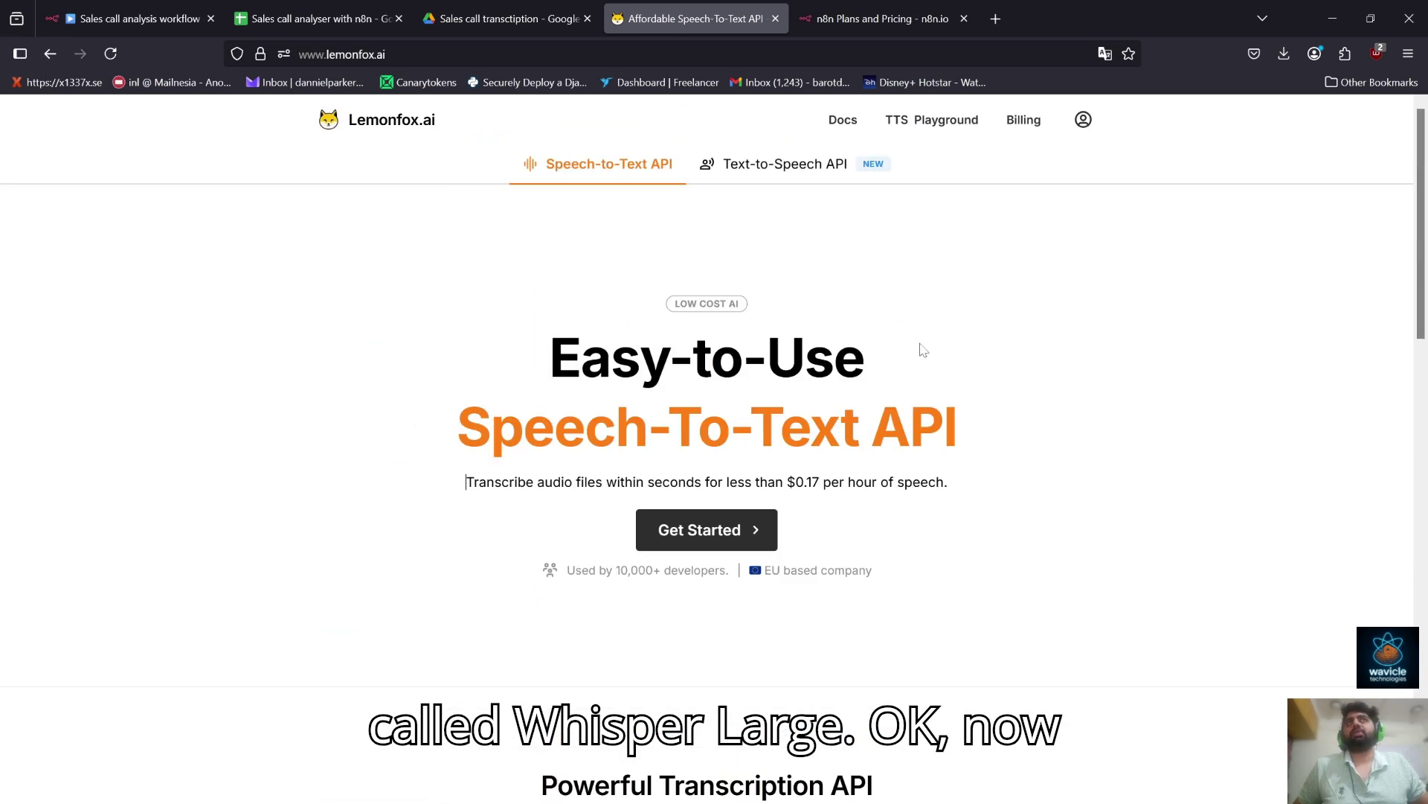
Open the Lemonfox account settings, then the Speech-to-Text API documentation, and review its API usage code sample
left_click(1083, 119)
left_click(1024, 165)
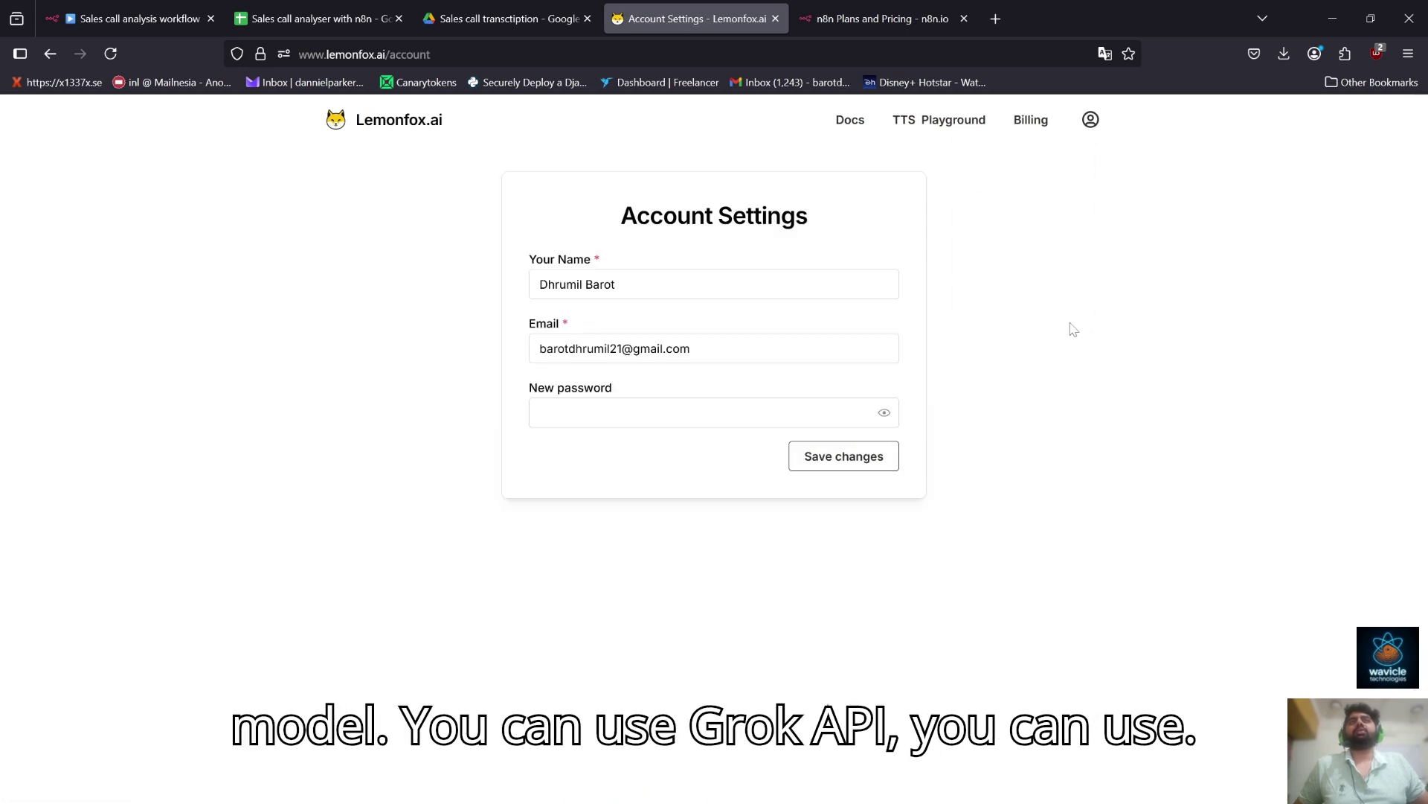
left_click(850, 136)
left_click(614, 325)
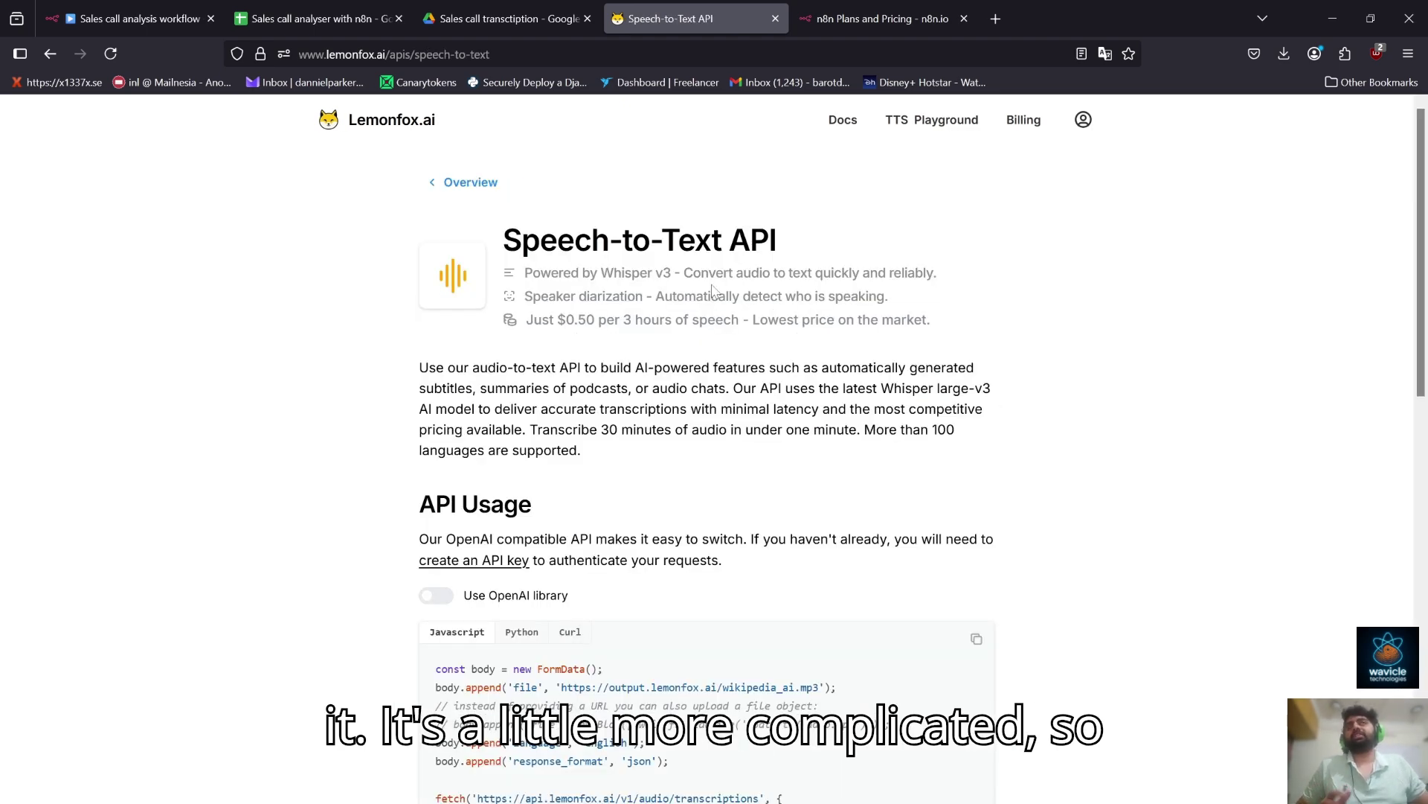
scroll(712, 292, "down", 4)
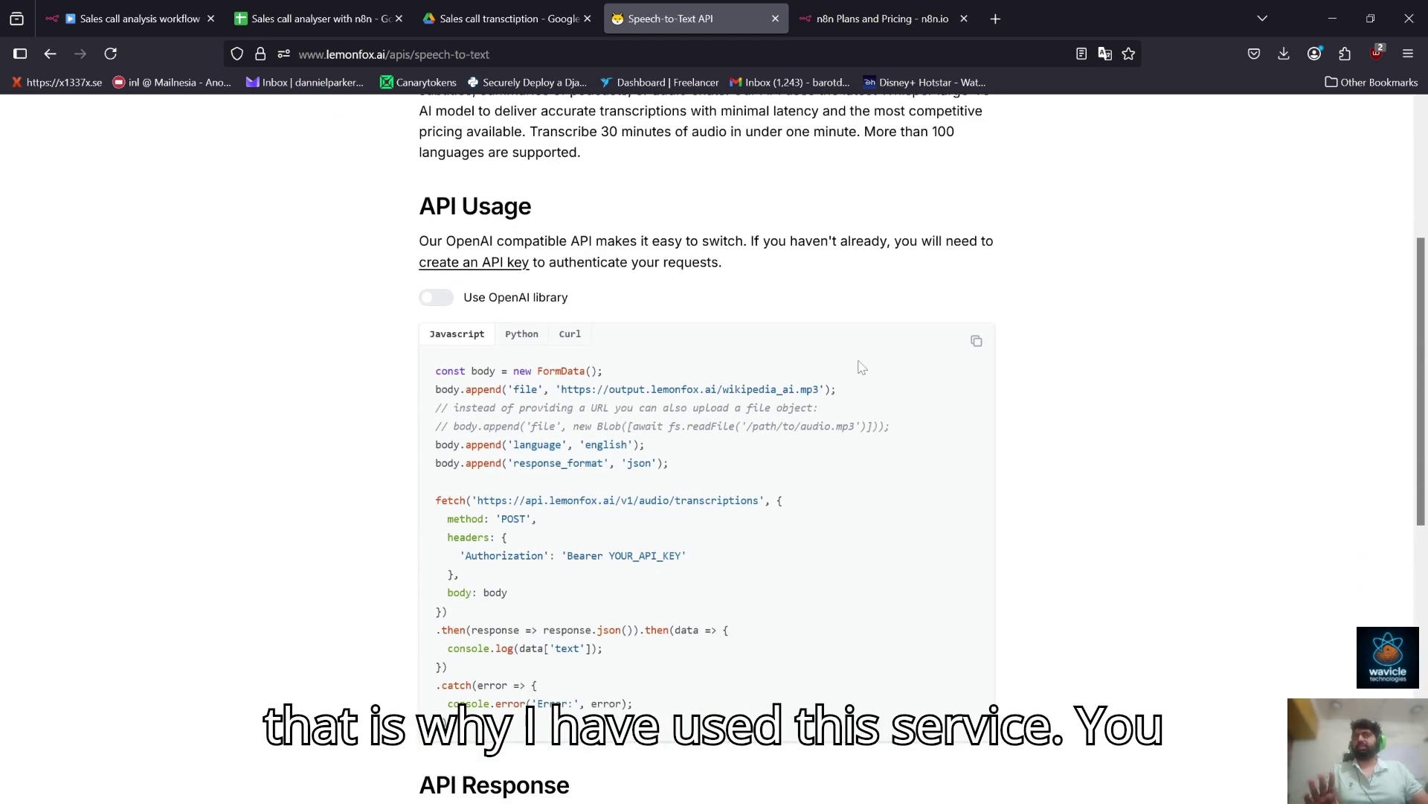
scroll(861, 367, "down", 3)
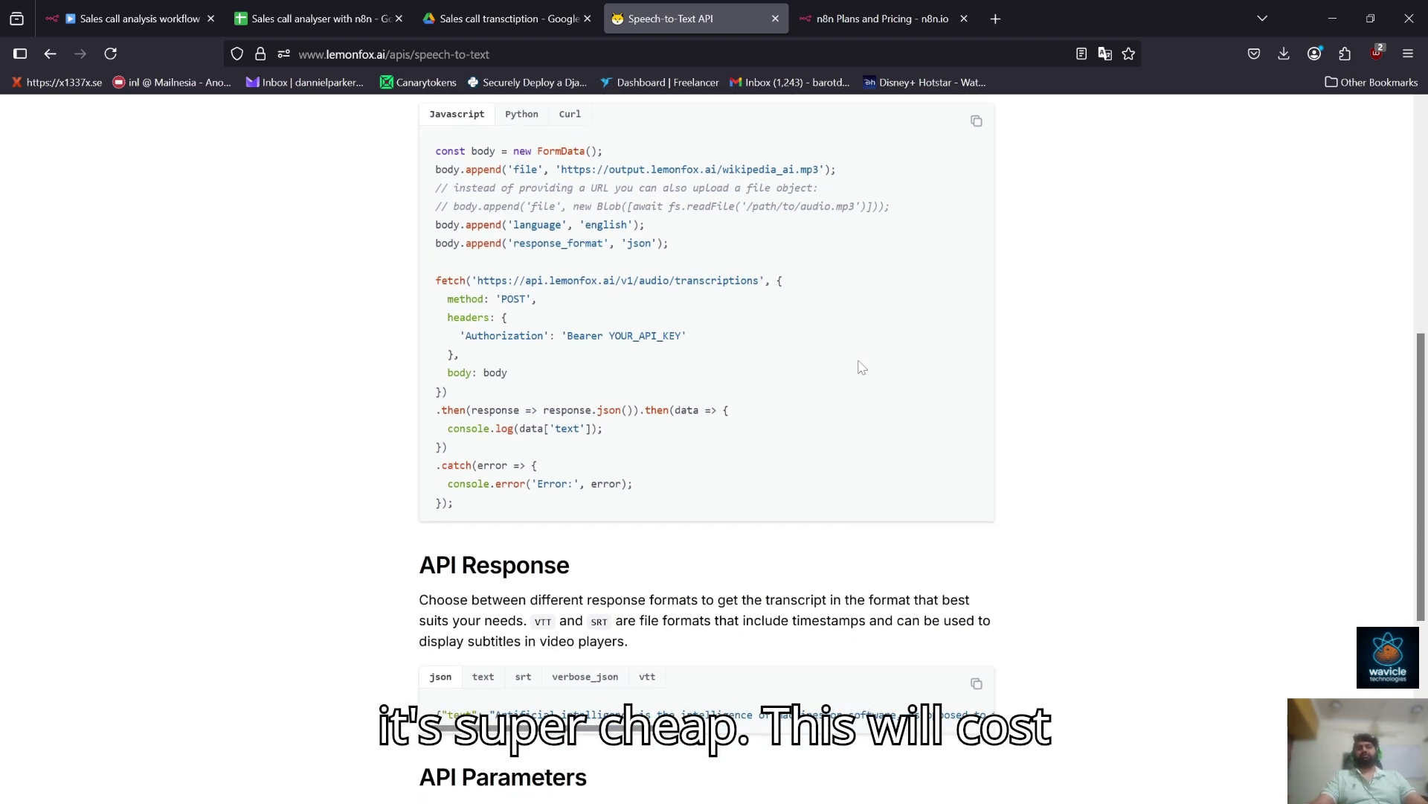
scroll(861, 367, "down", 3)
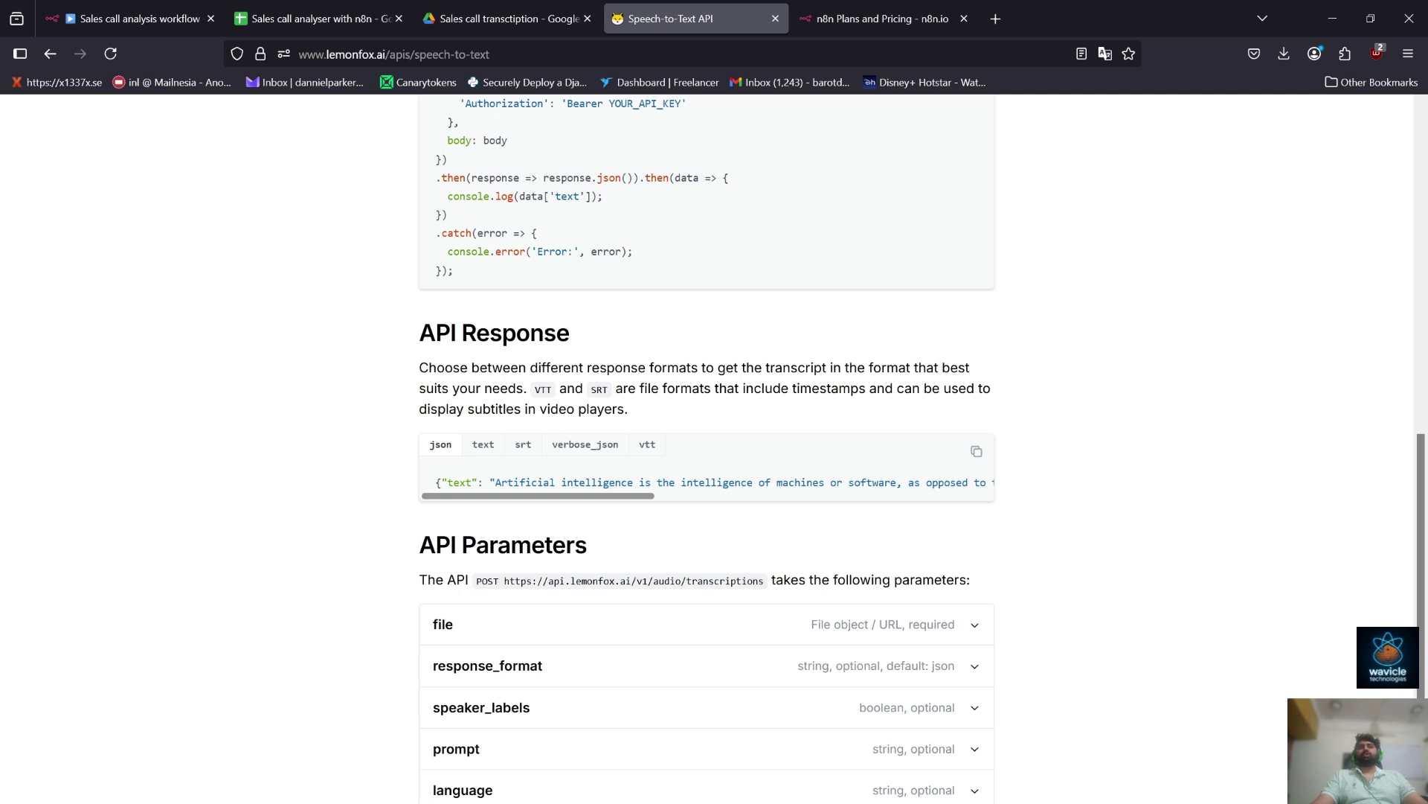
Examine the API Response and API Parameters sections of the Speech-to-Text documentation
left_click_drag(828, 367, 830, 404)
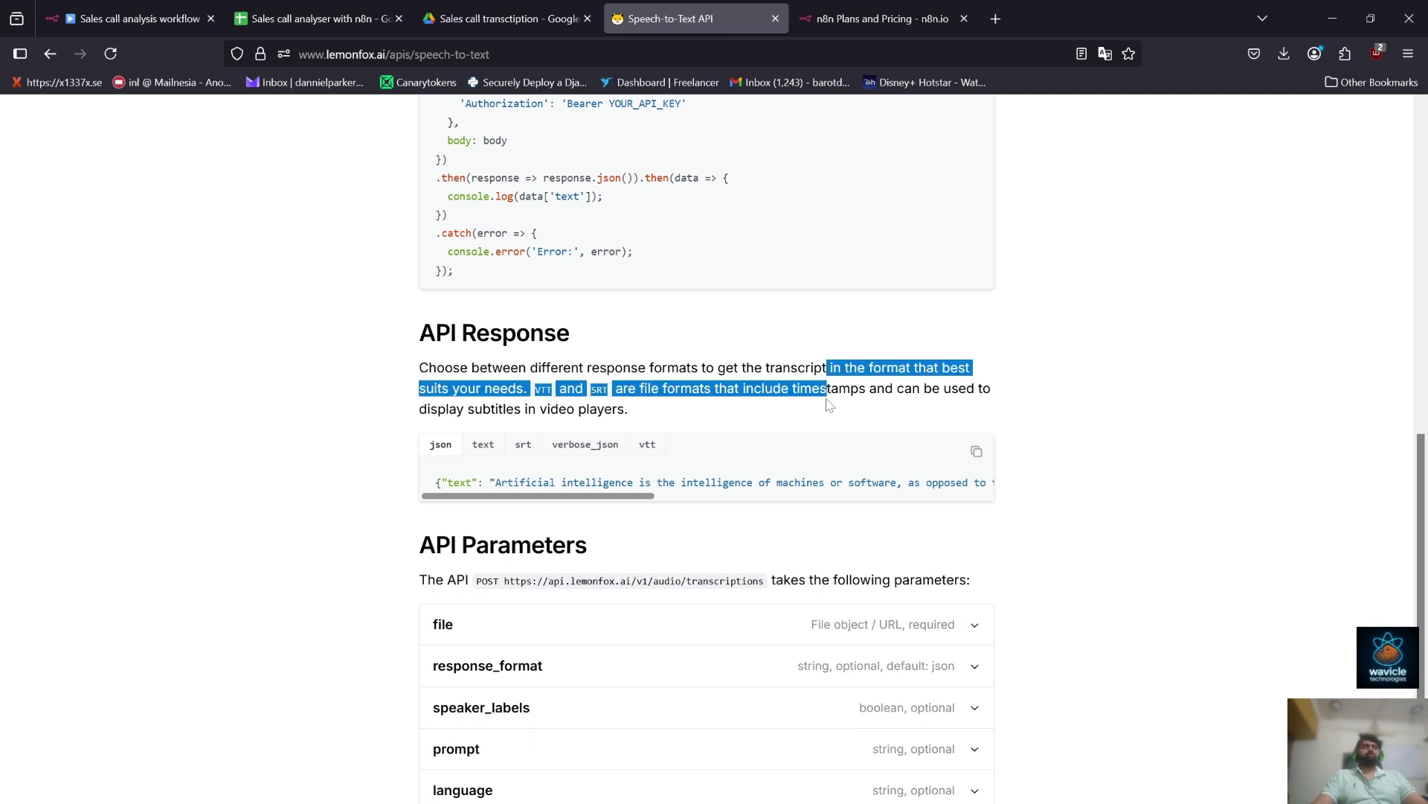
left_click(421, 367)
left_click_drag(420, 367, 878, 388)
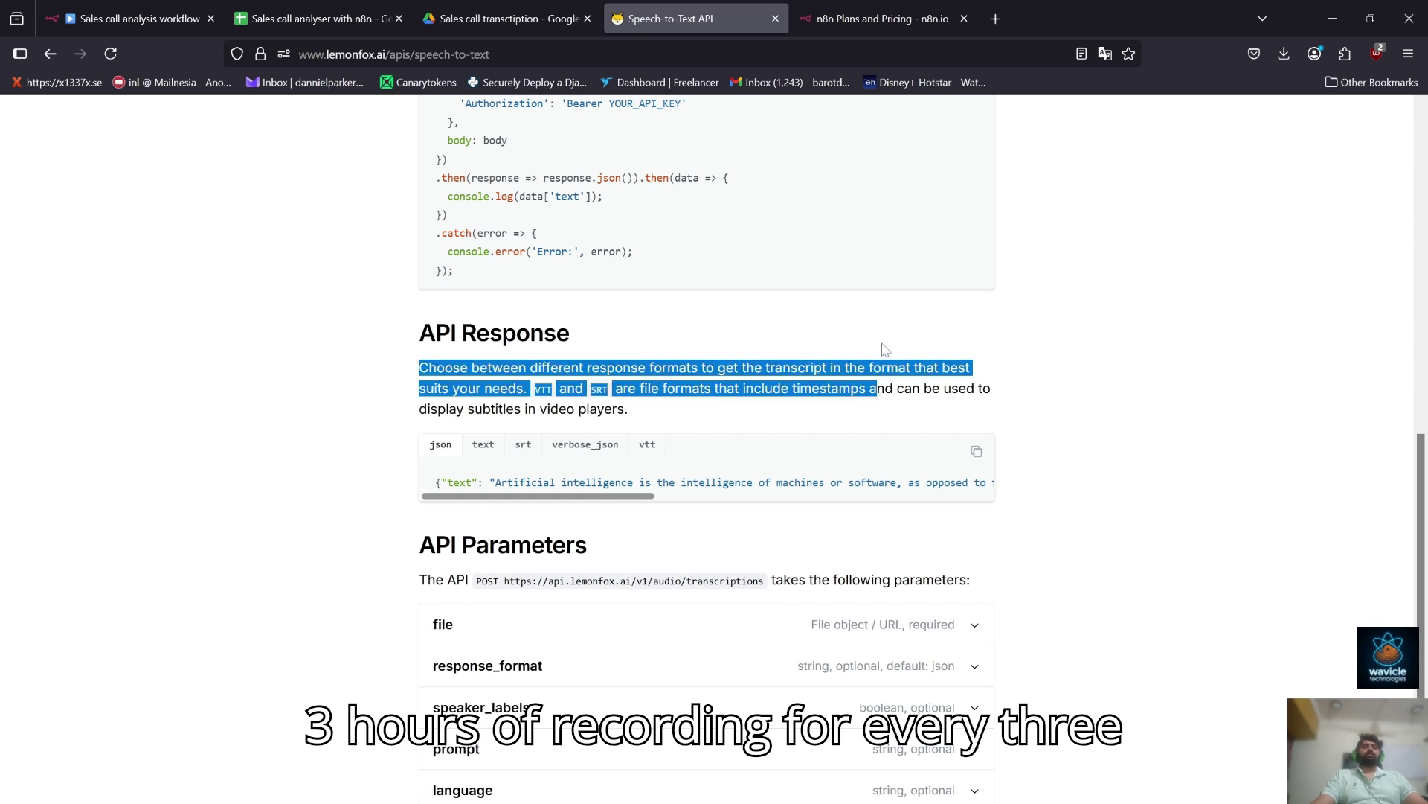
left_click(878, 388)
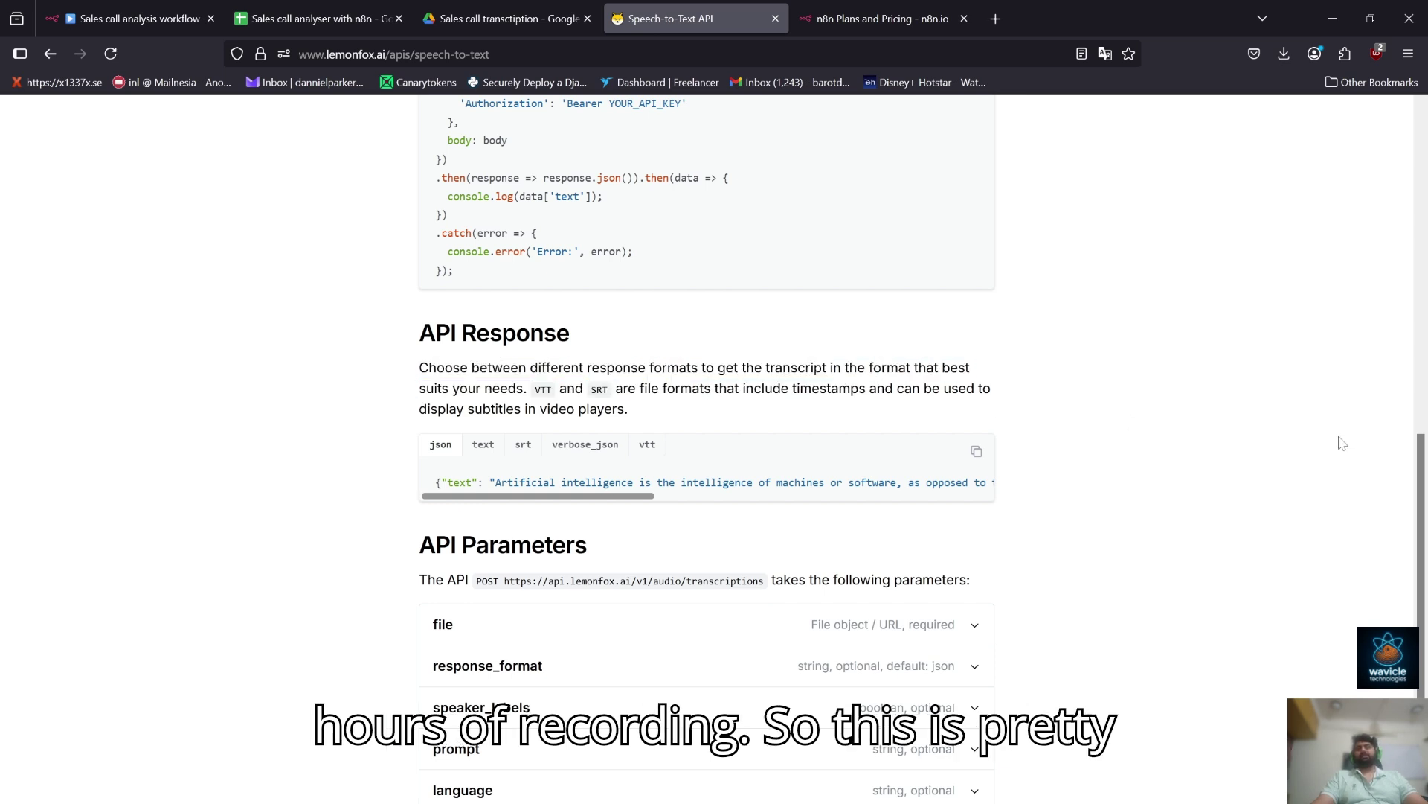
scroll(1047, 418, "down", 2)
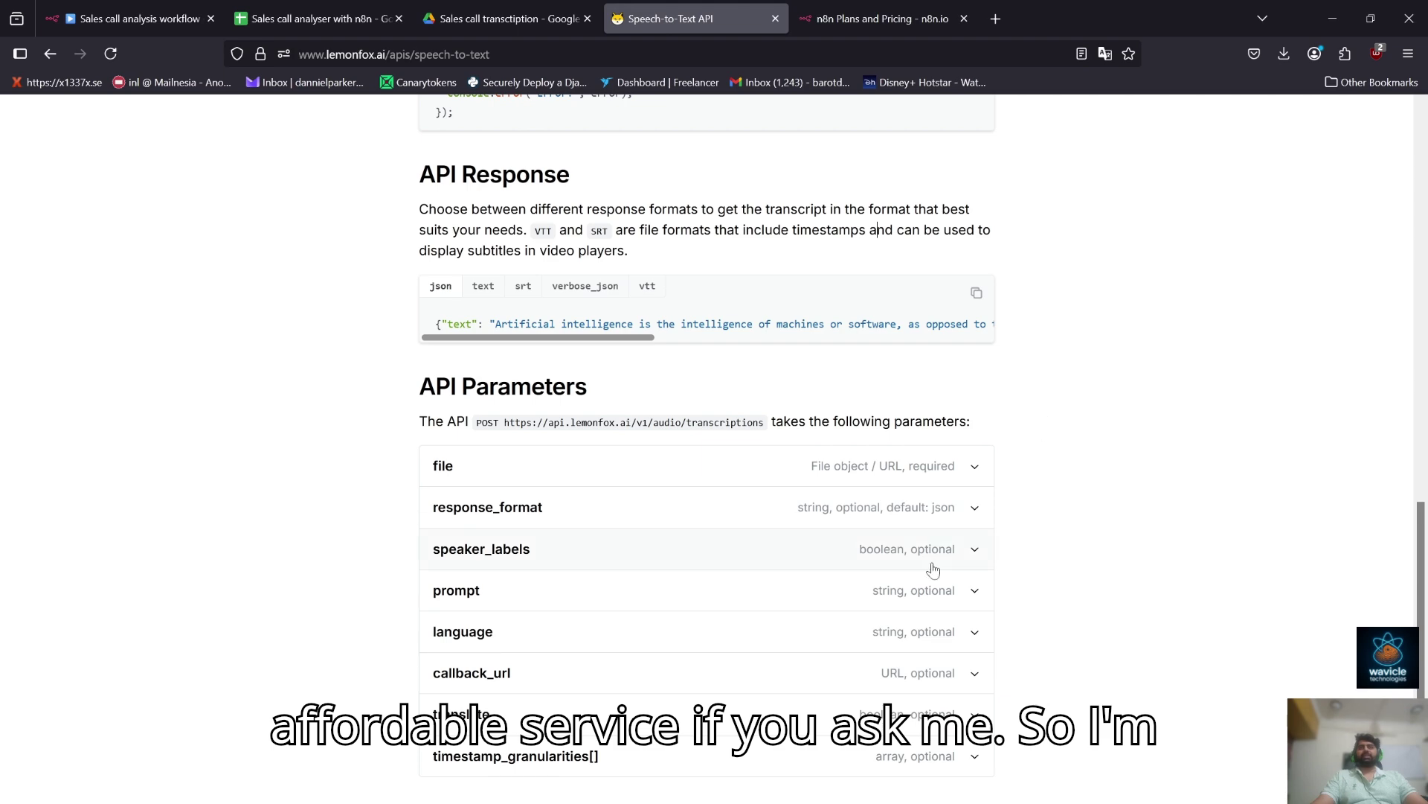
scroll(985, 640, "up", 6)
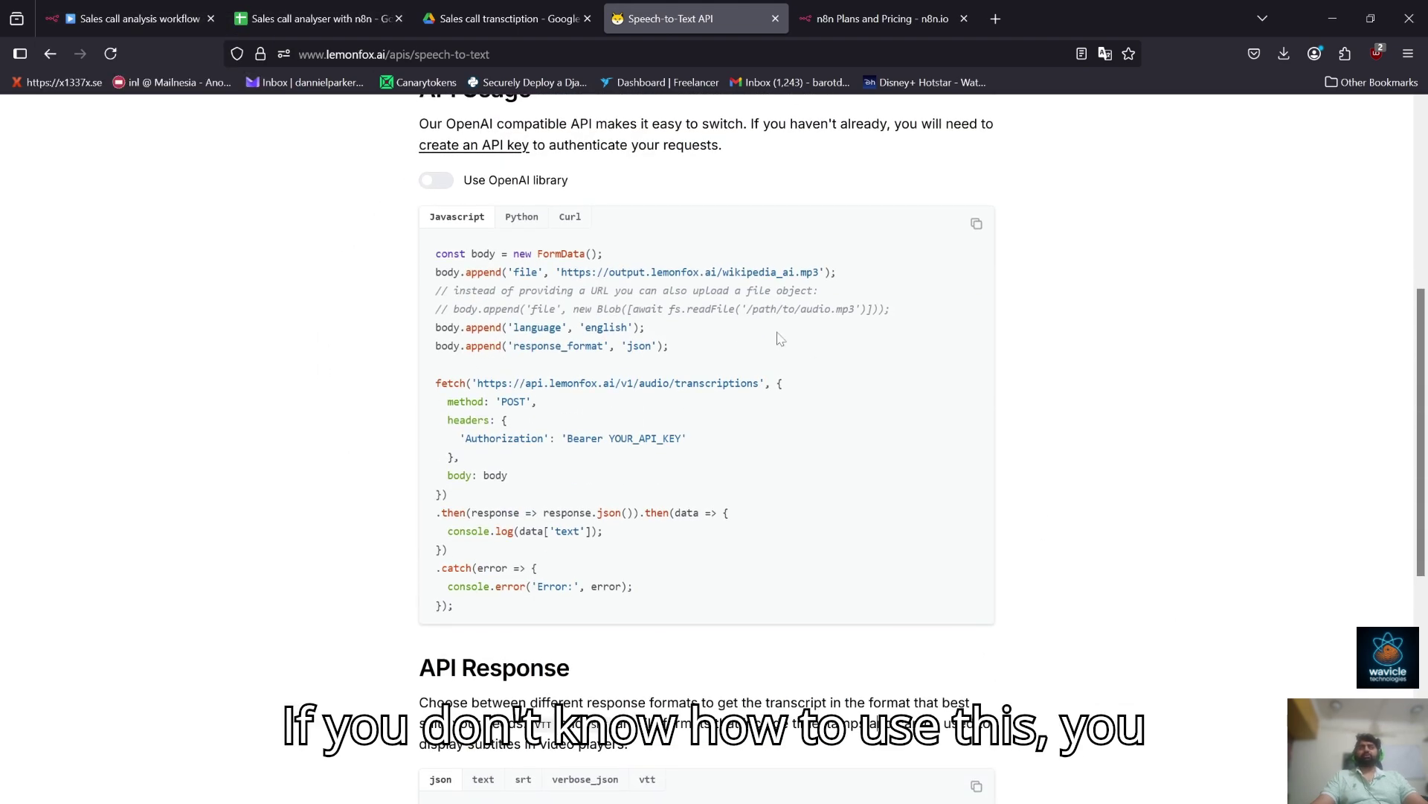
Switch back to the n8n workflow and review the Lemonfox Transcription1 node's request headers and body parameters
key("ctrl+l")
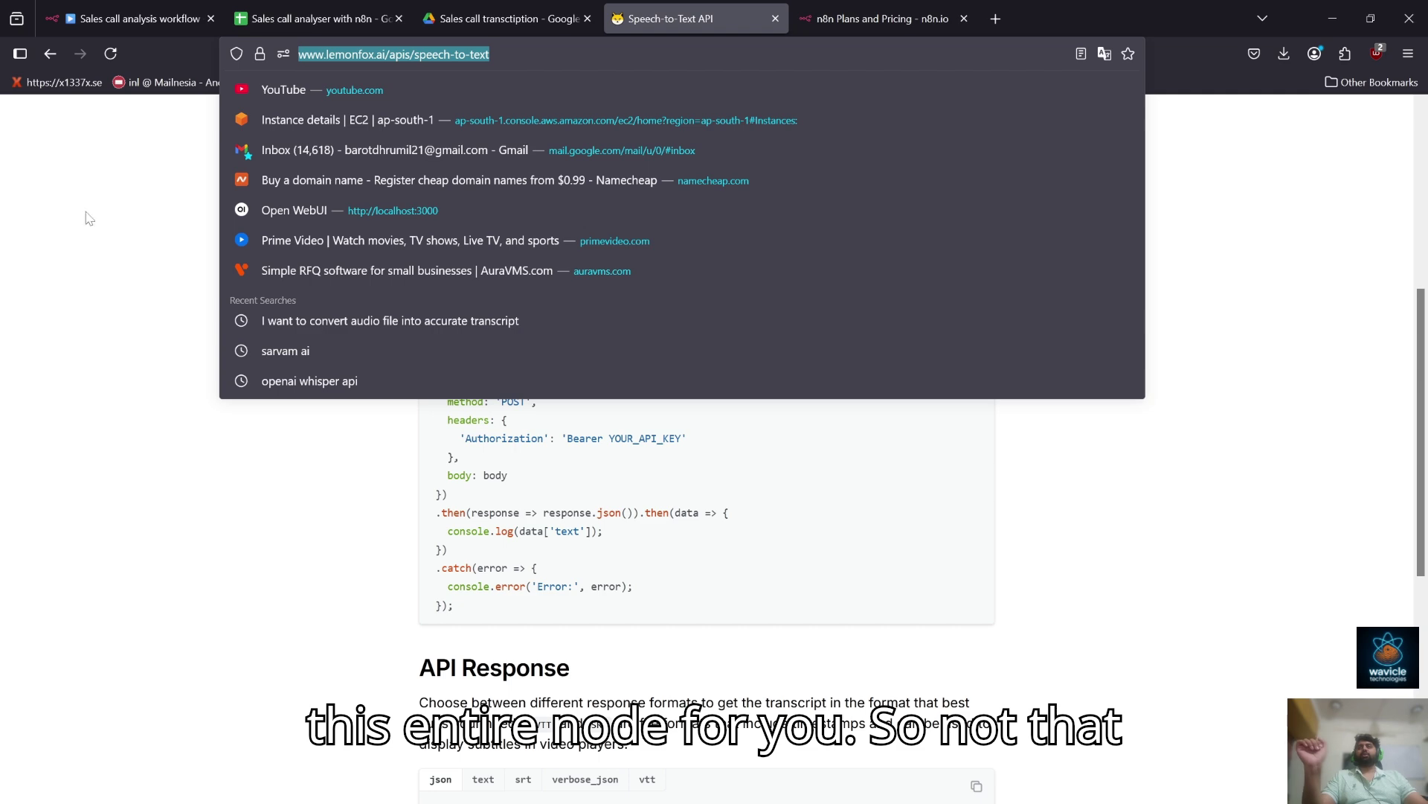
left_click(107, 10)
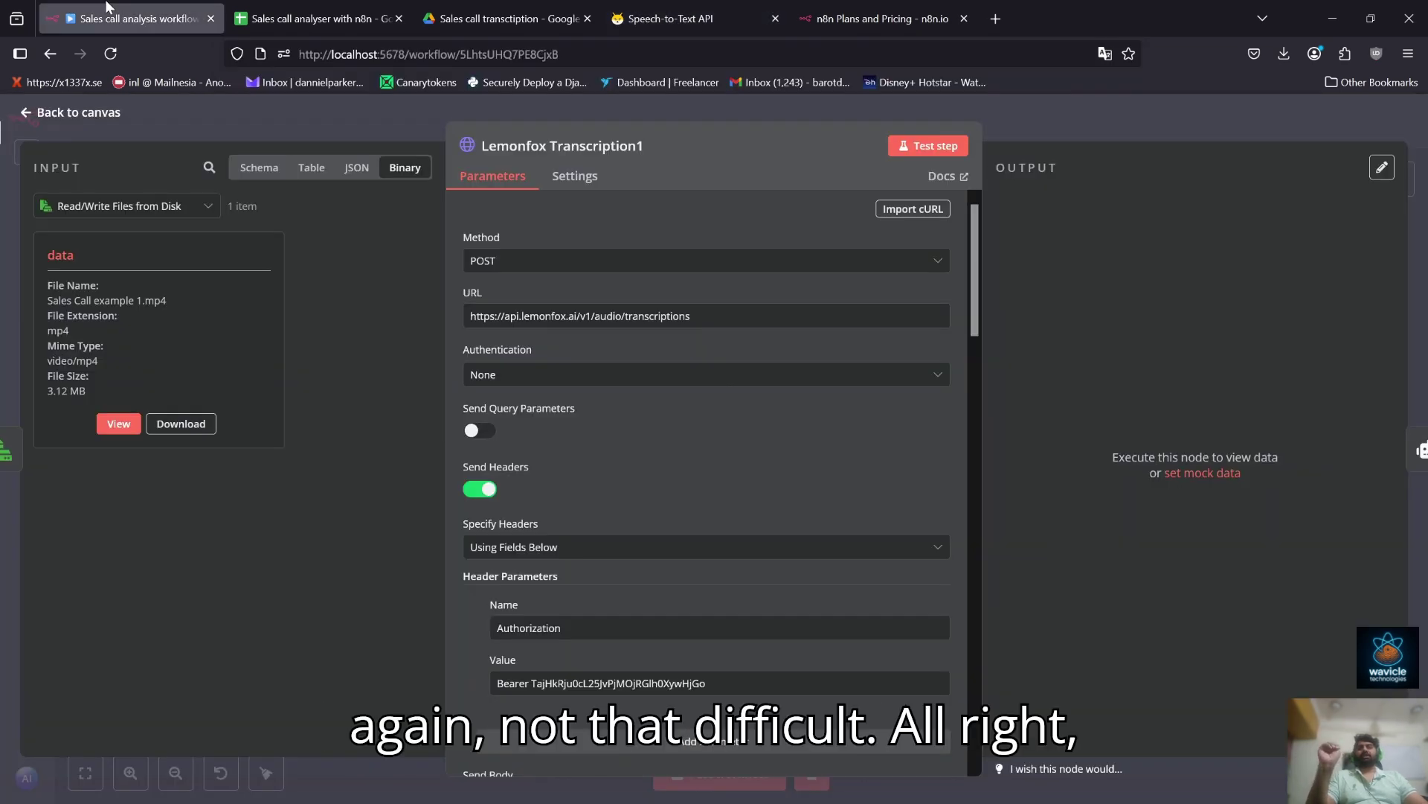
scroll(846, 406, "down", 5)
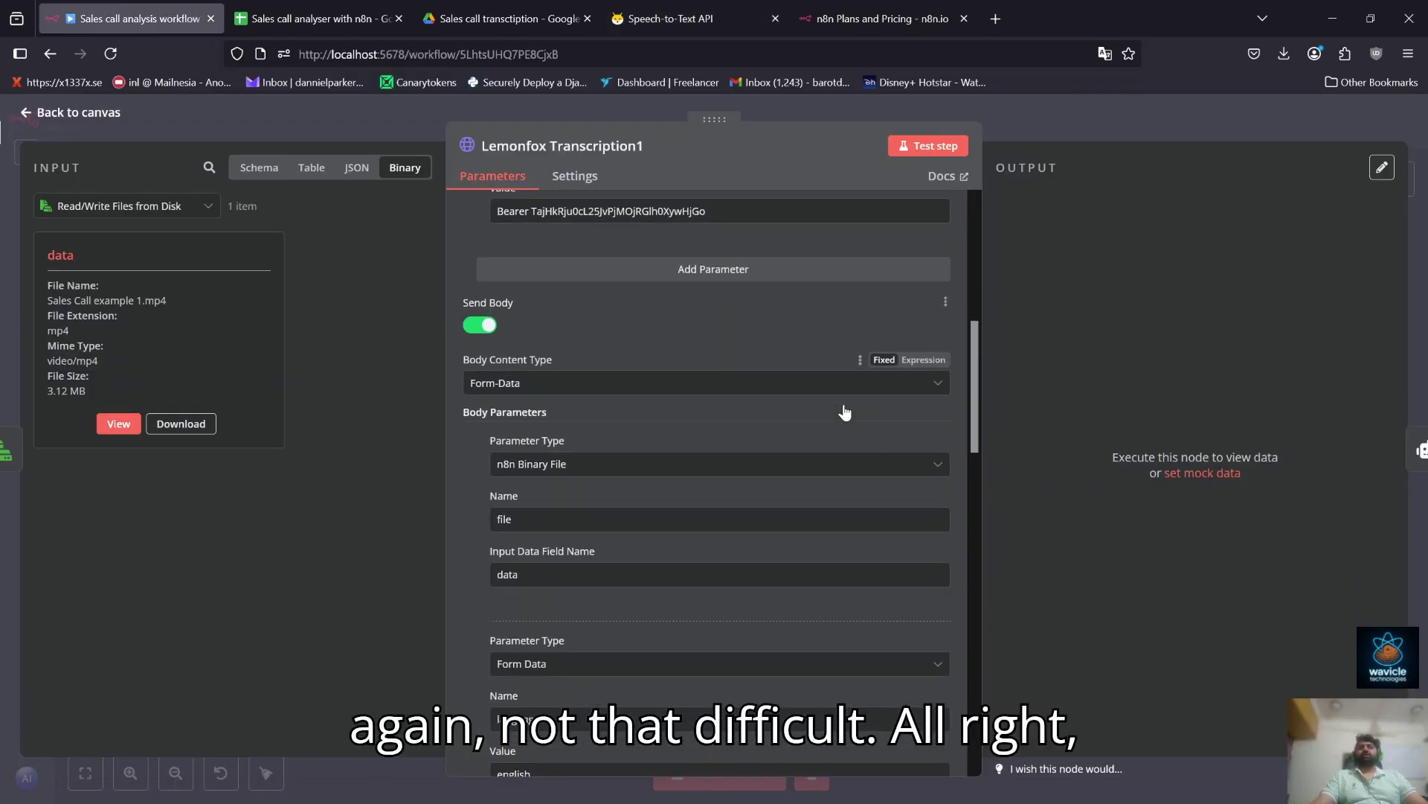
scroll(844, 412, "down", 3)
scroll(844, 412, "up", 10)
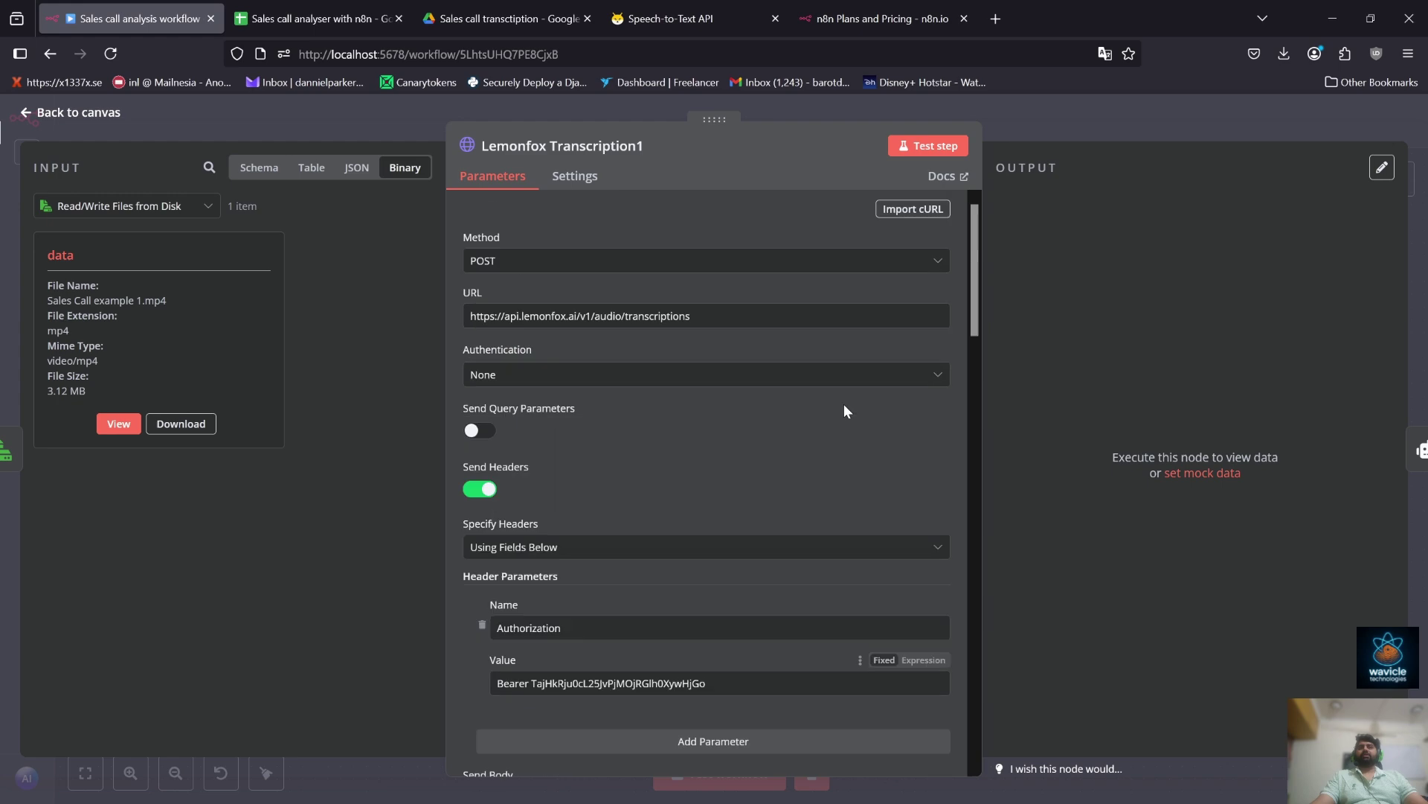
Switch to the Lemonfox site, open the account's API keys page and create a new API key
left_click(742, 10)
scroll(943, 467, "up", 5)
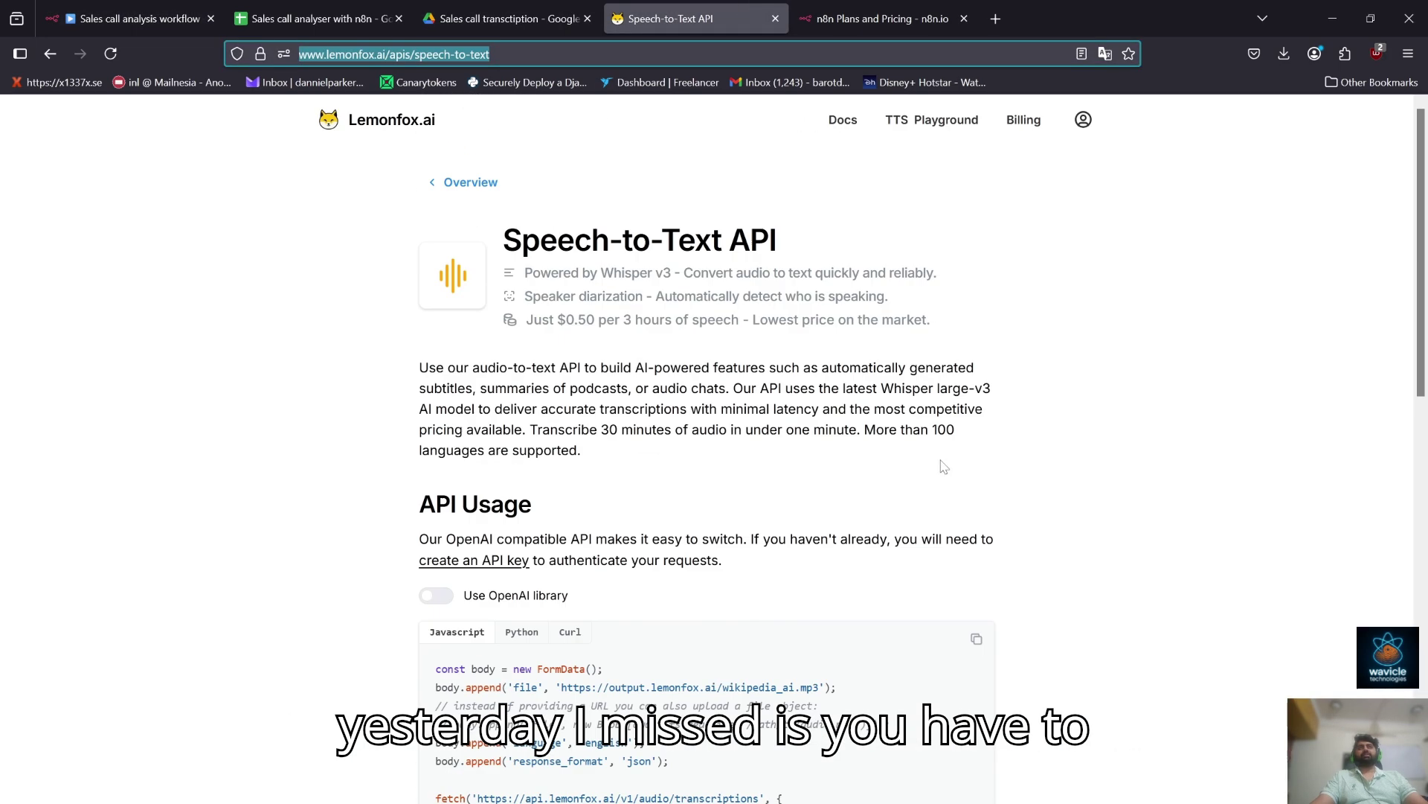
left_click(1080, 123)
left_click(1021, 187)
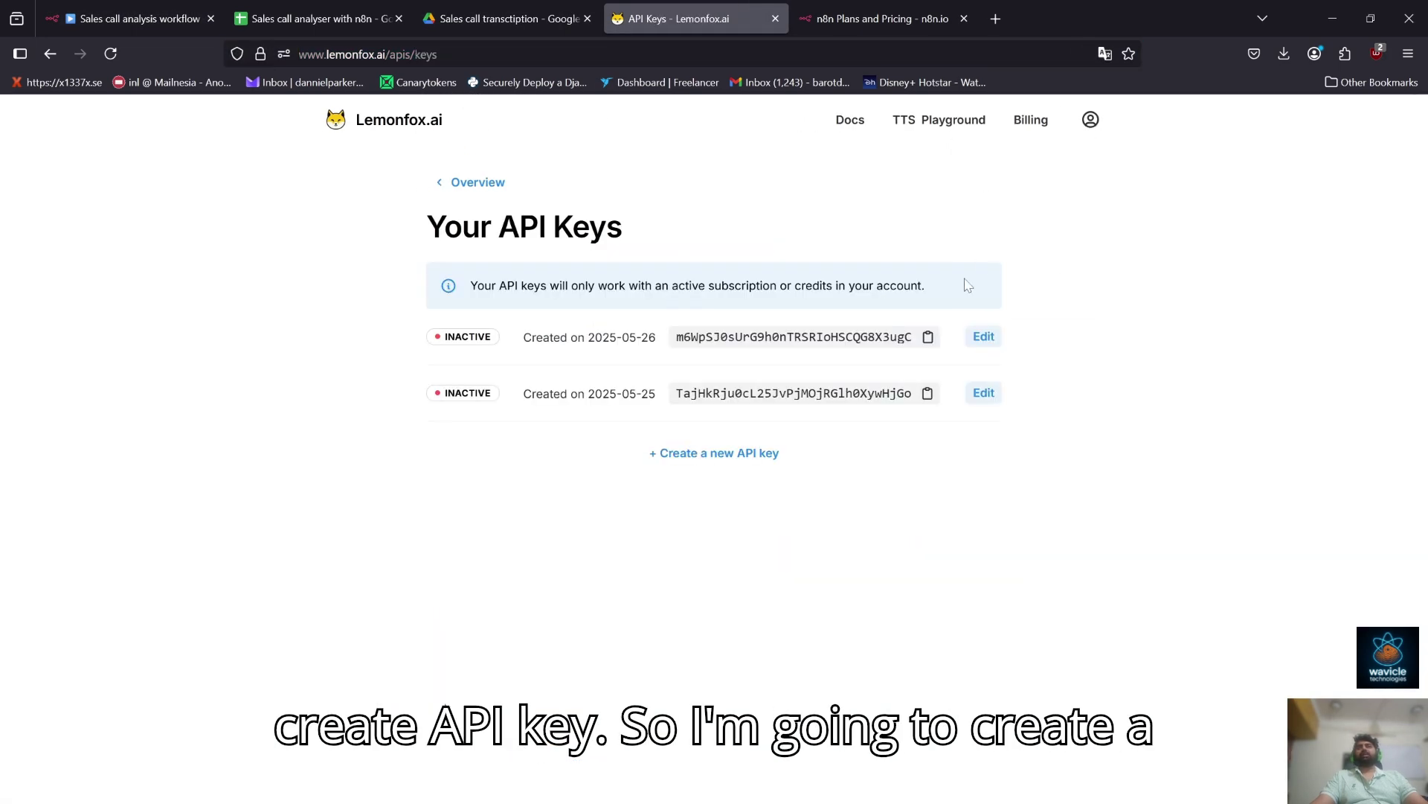
left_click(692, 453)
left_click(843, 301)
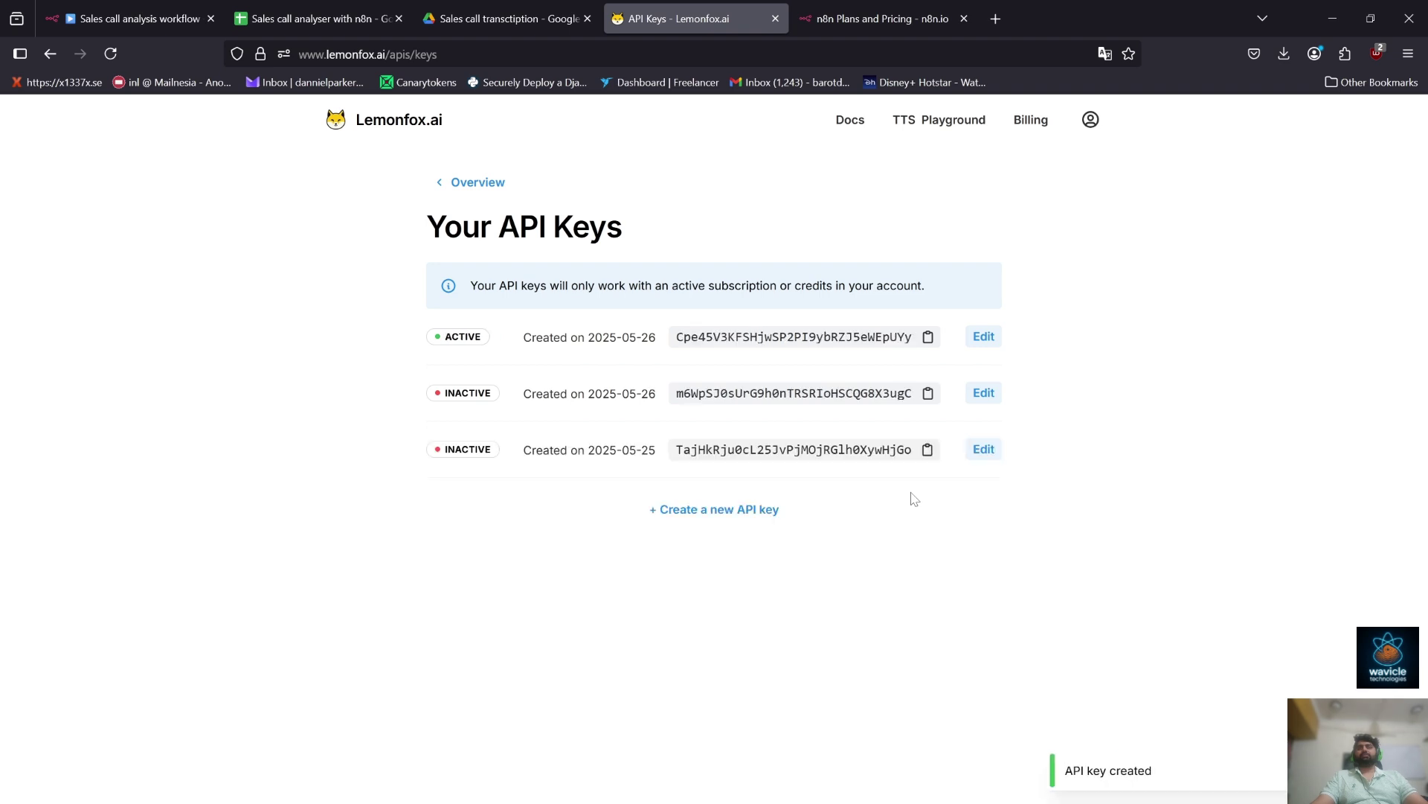
Copy the new API key, paste it over the old one after Bearer in the node's Authorization header, and test the step
left_click(928, 336)
left_click(185, 10)
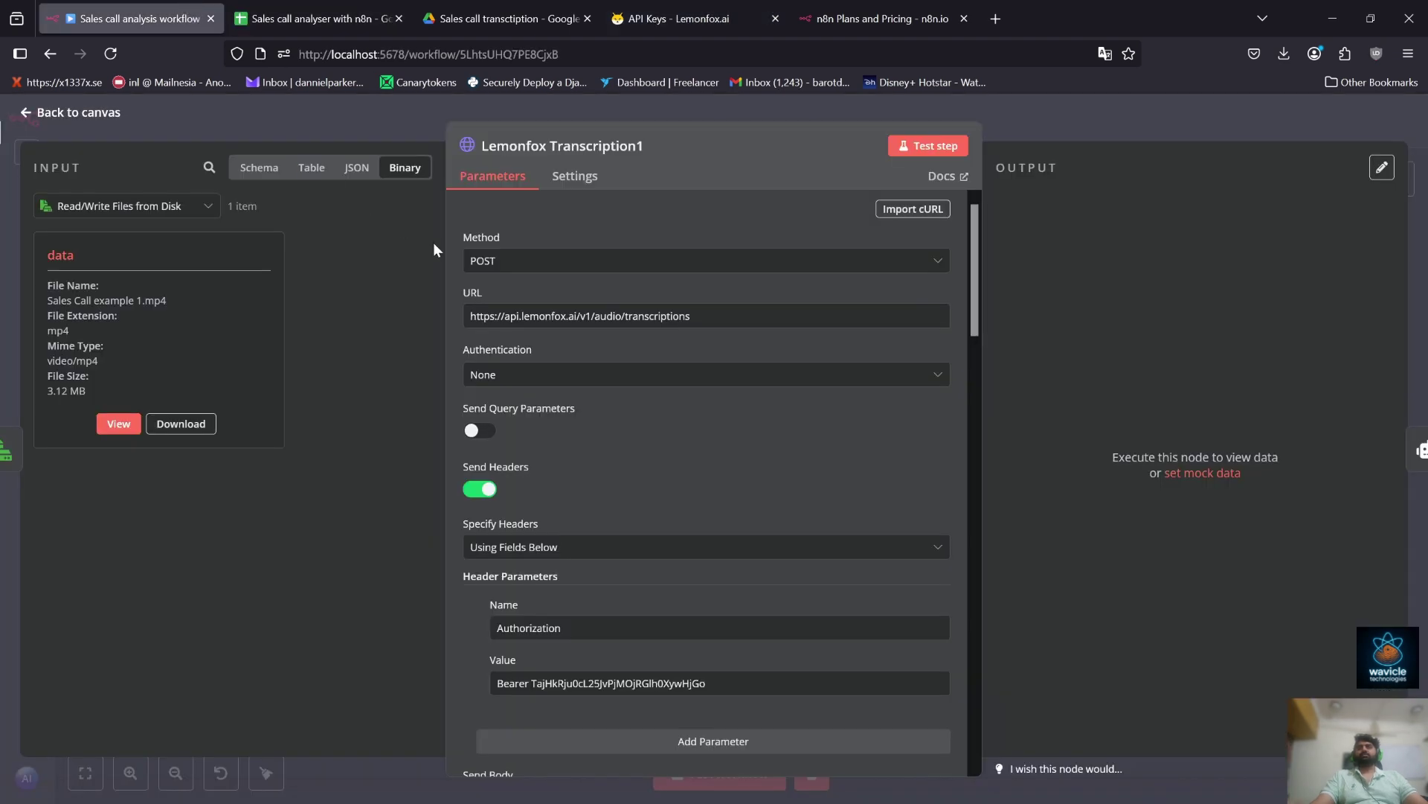
double_click(618, 683)
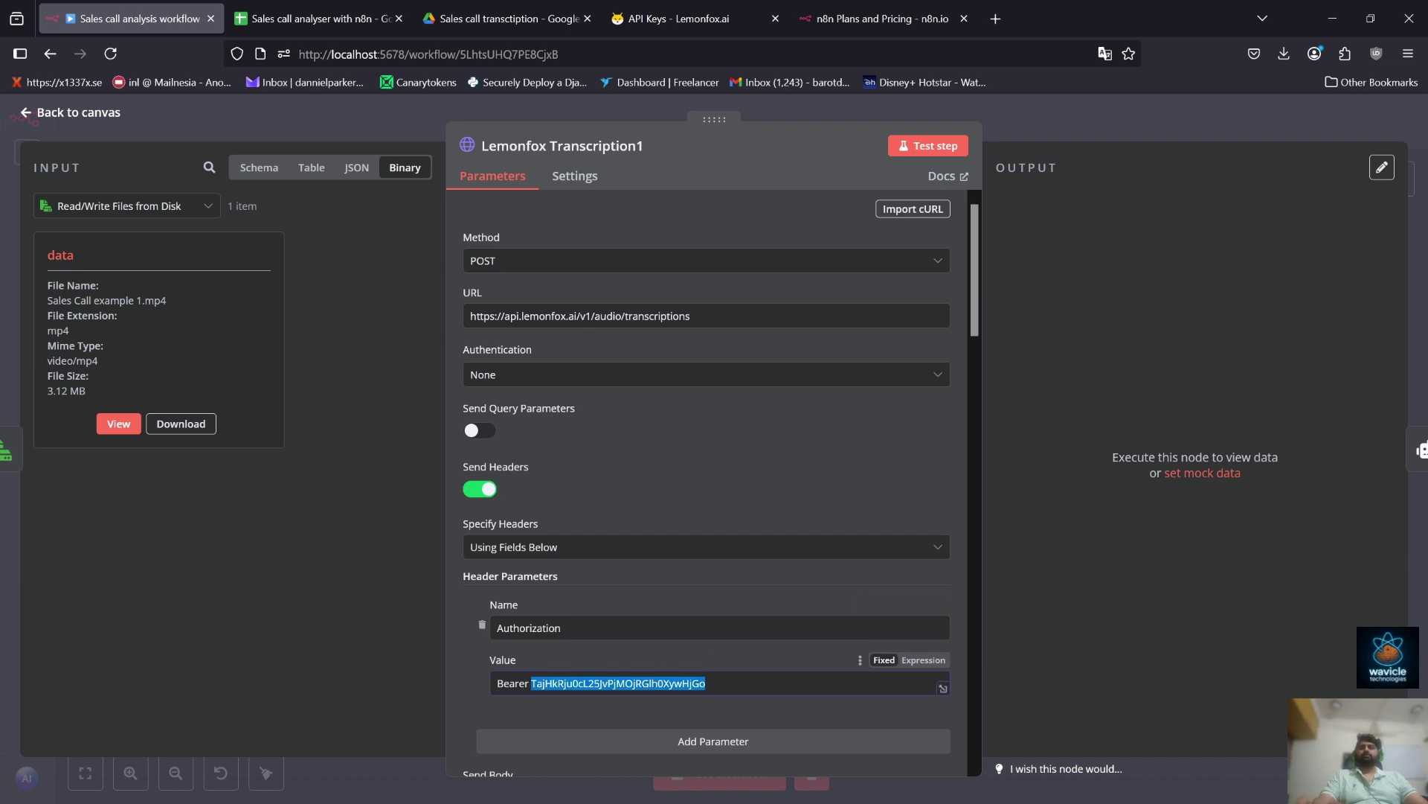
key("ctrl+v")
left_click(931, 149)
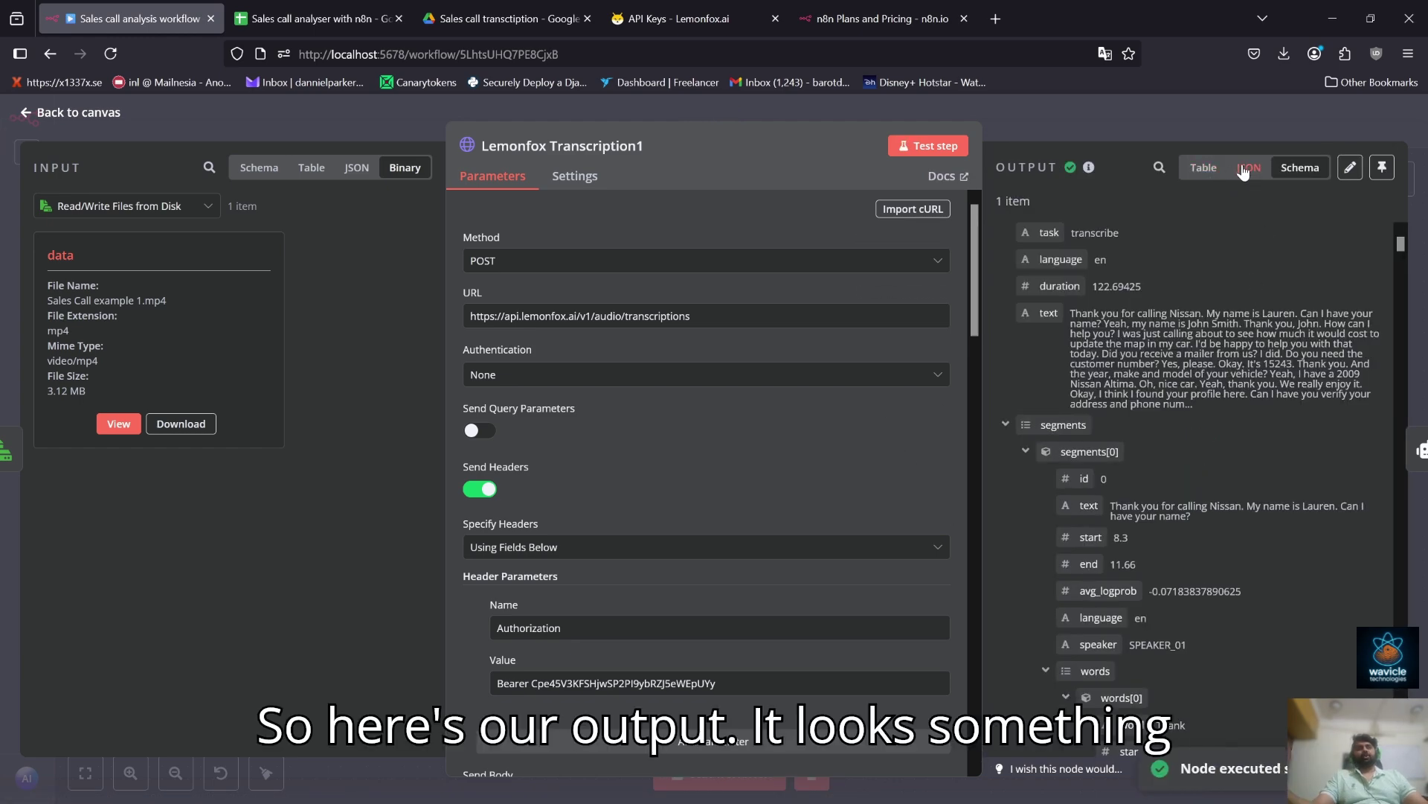
Show the transcription output as JSON and examine the full transcript in the text field
left_click(1246, 168)
scroll(1191, 446, "down", 5)
scroll(1190, 447, "up", 4)
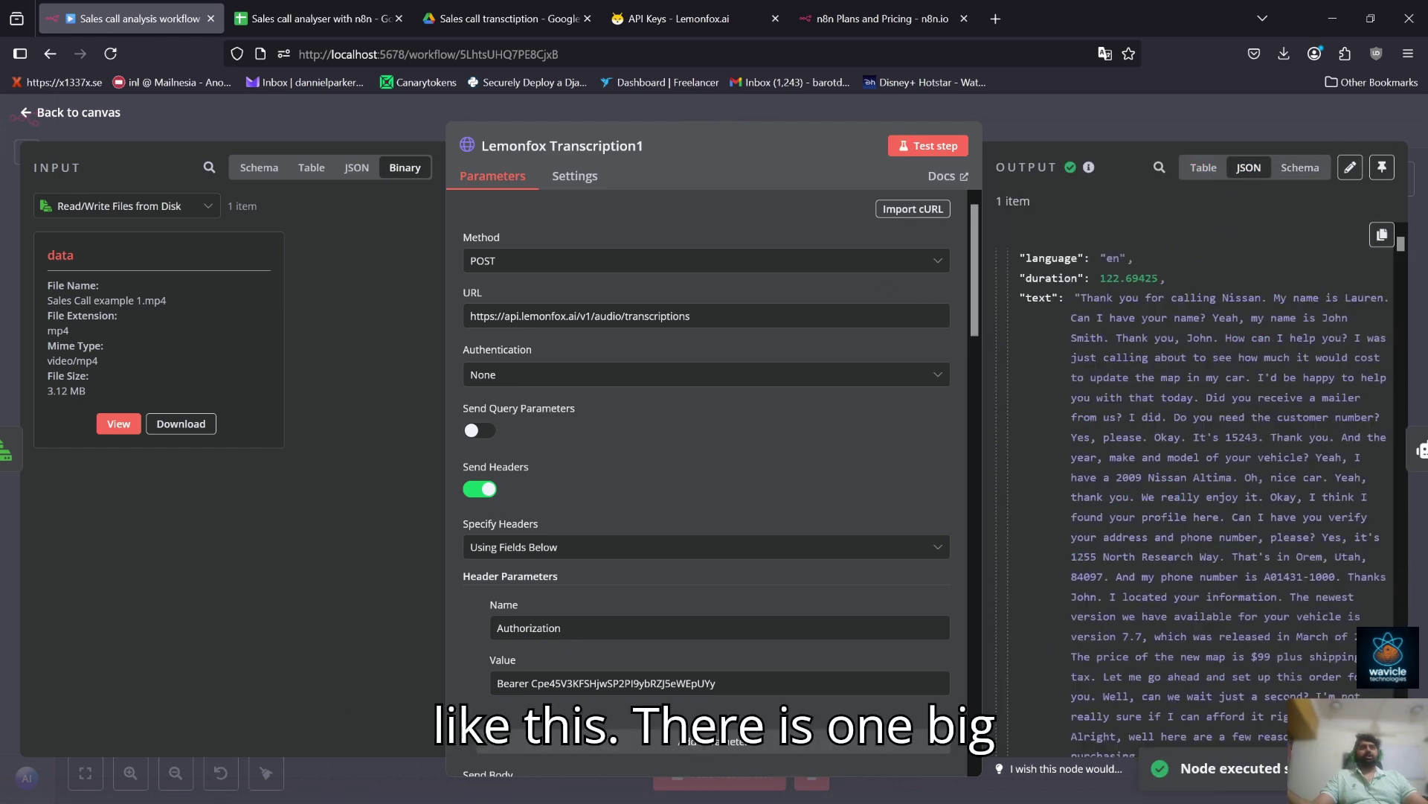
scroll(1190, 484, "up", 1)
left_click_drag(1086, 325, 1339, 704)
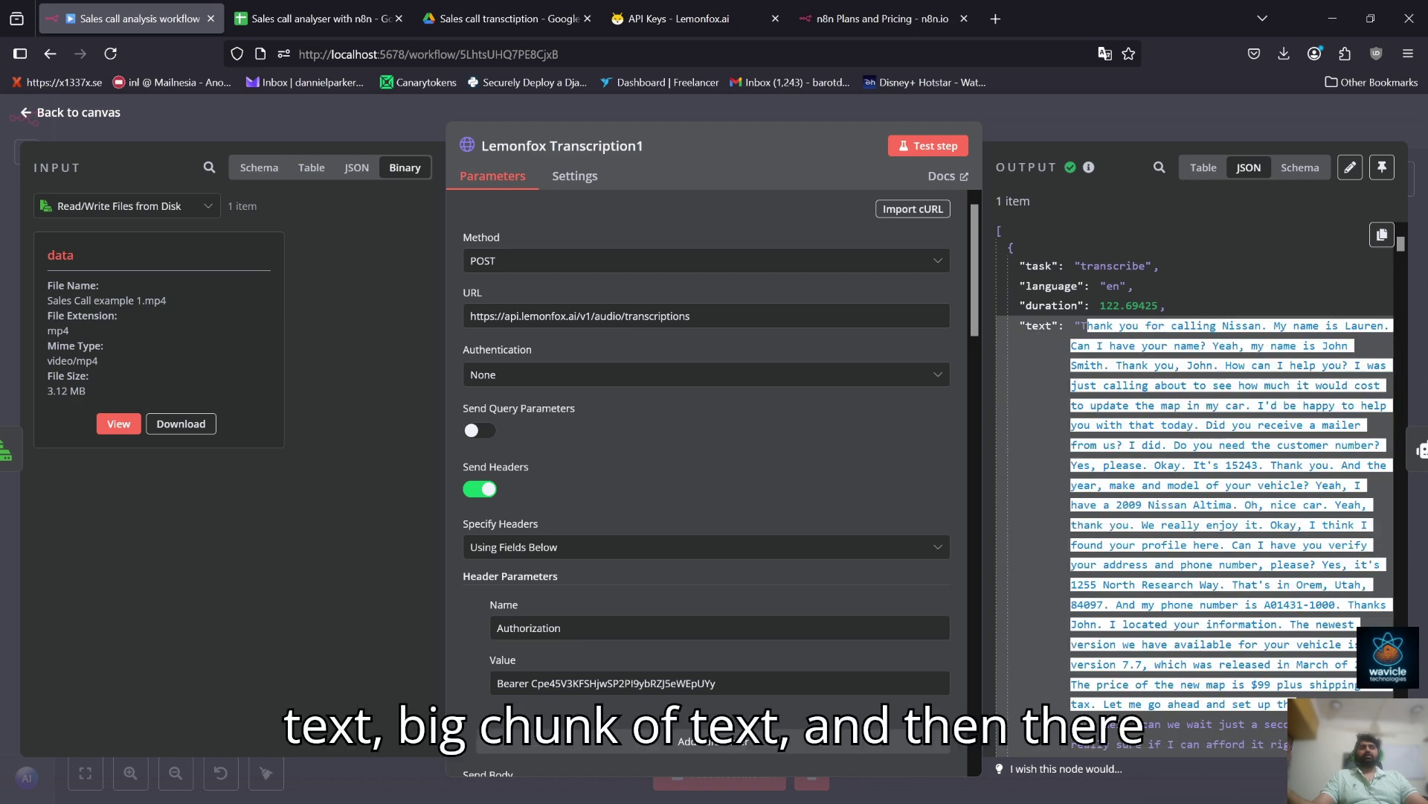
Examine the segment and word entries with their timings and speaker labels in the output, and close the node
scroll(1309, 561, "down", 10)
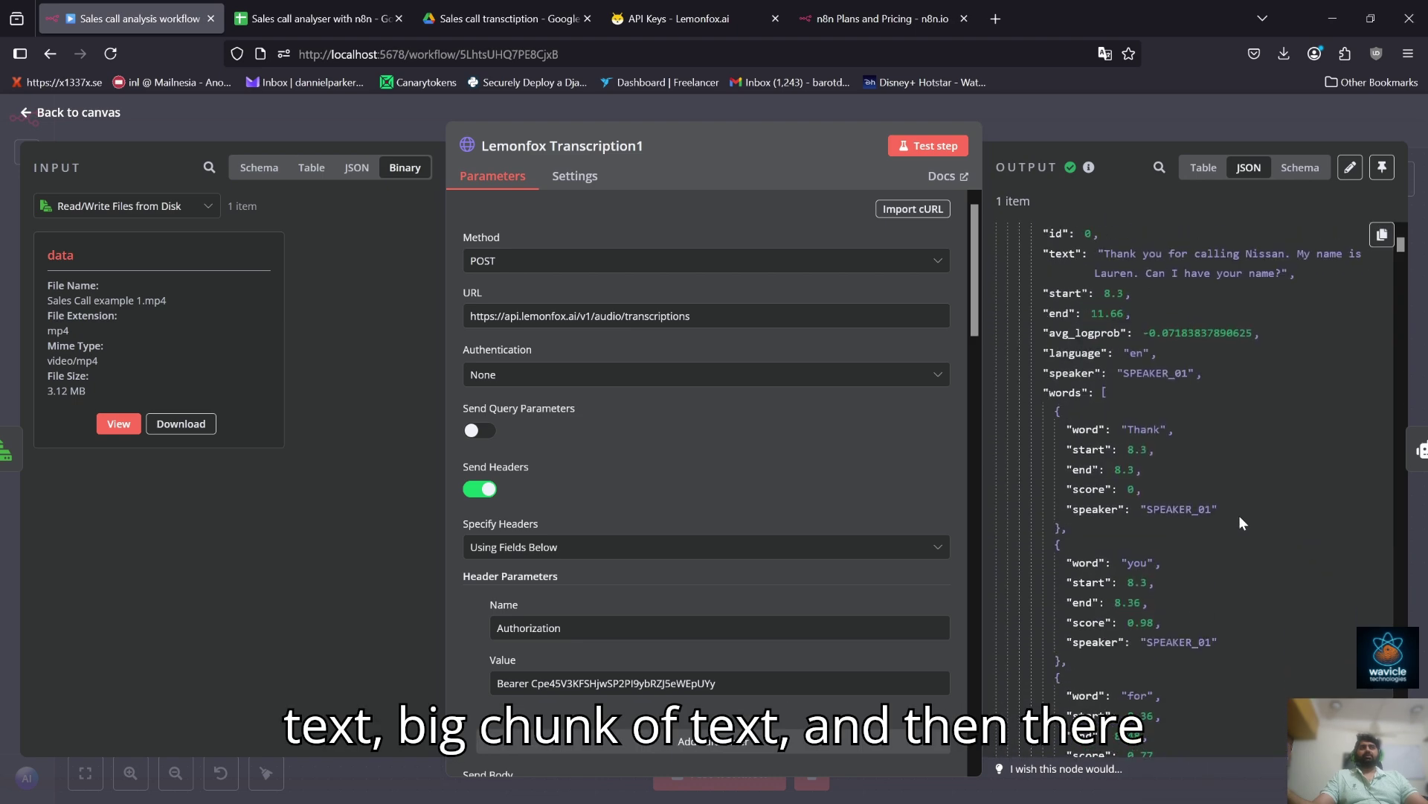
left_click_drag(1062, 253, 1300, 285)
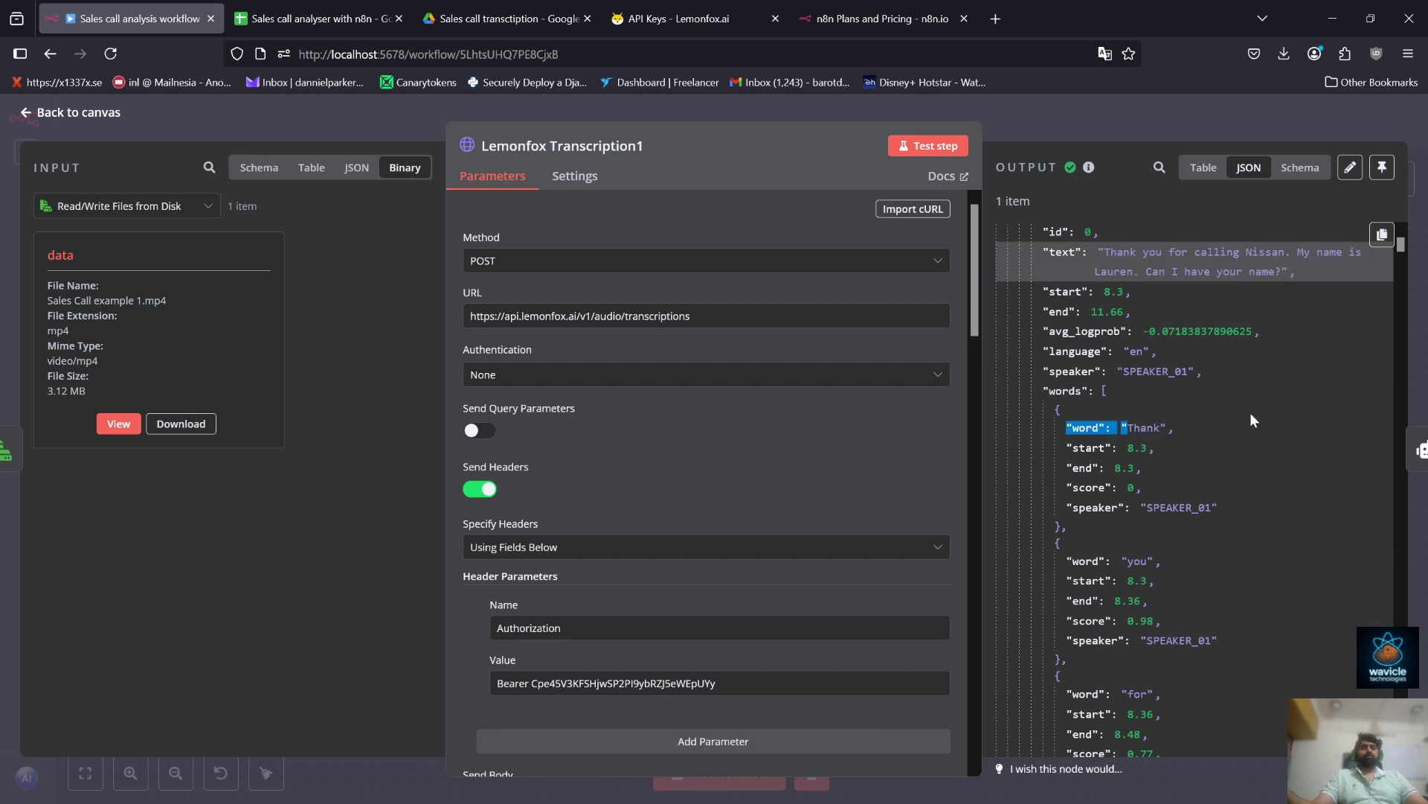
double_click(1146, 427)
scroll(1171, 617, "down", 4)
scroll(1168, 612, "down", 5)
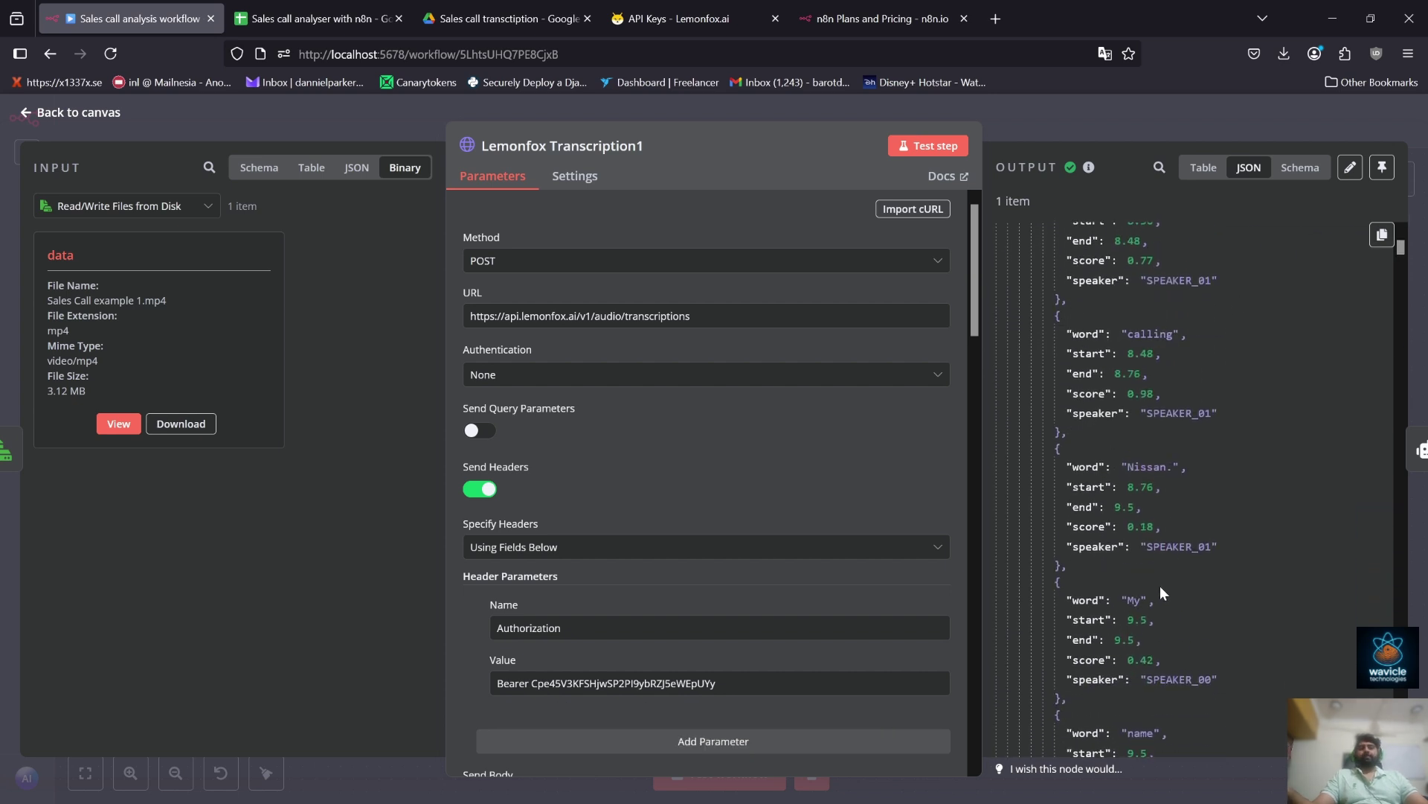
left_click(1145, 119)
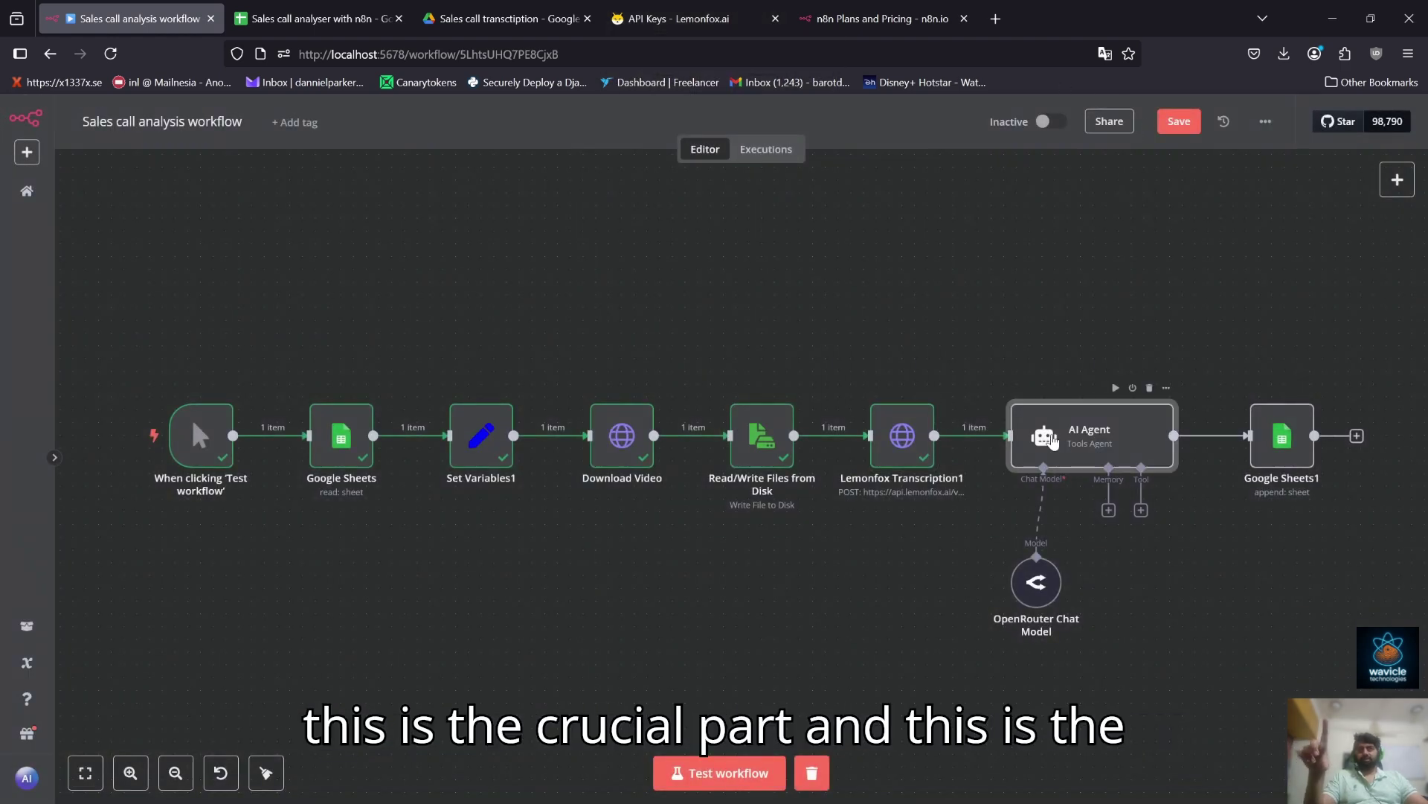
Open the AI Agent node, switch its System Message to Expression and view the user prompt with its resolved transcript
double_click(1051, 439)
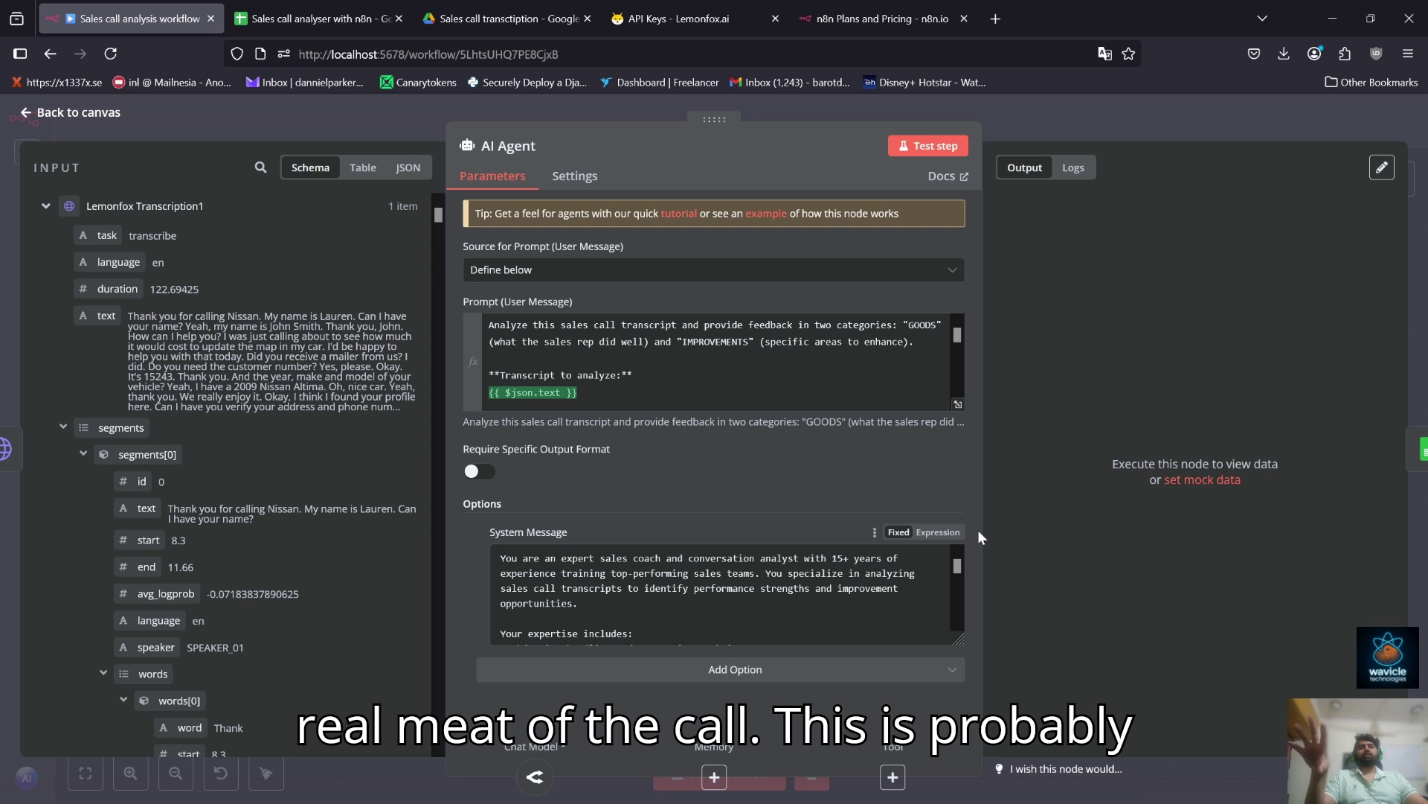
left_click(939, 533)
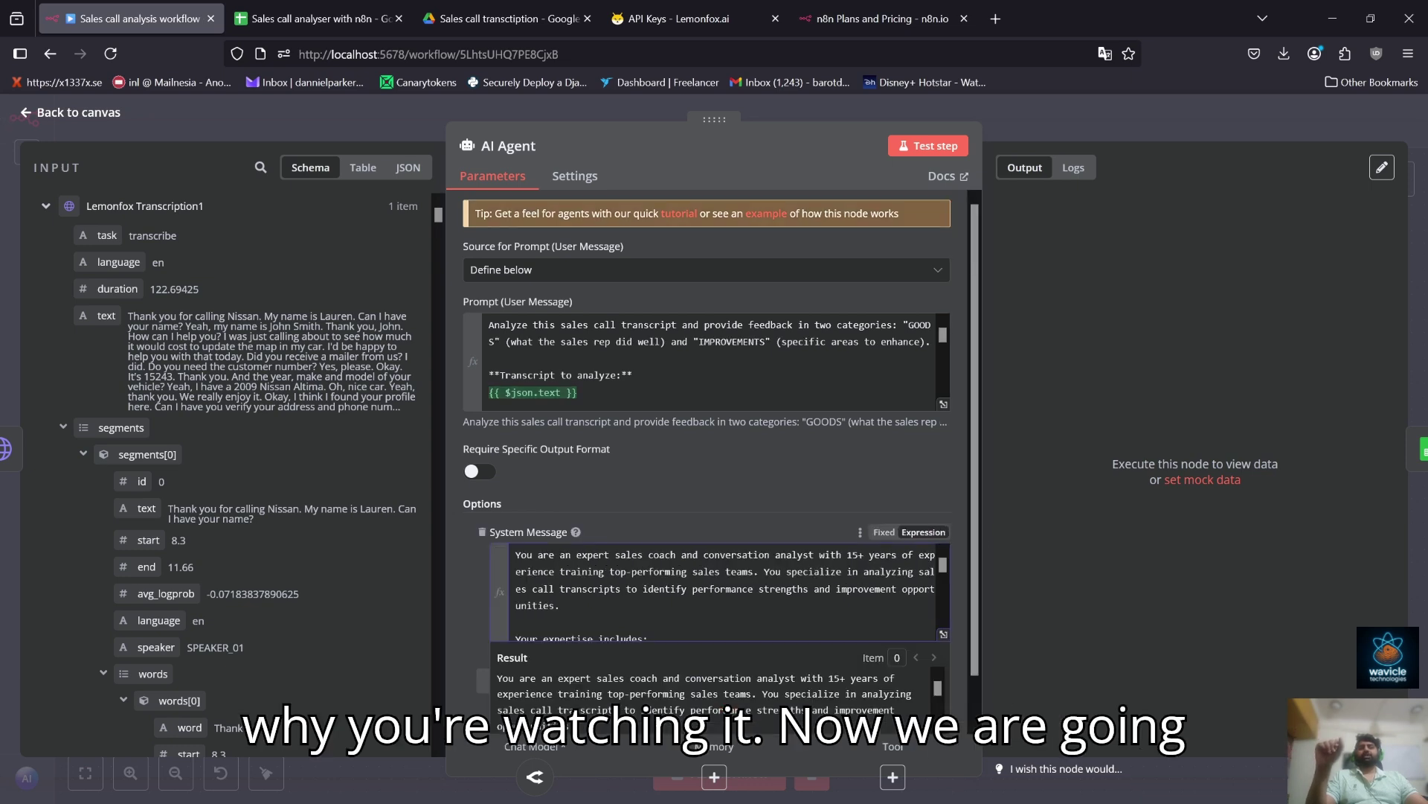
left_click(1056, 586)
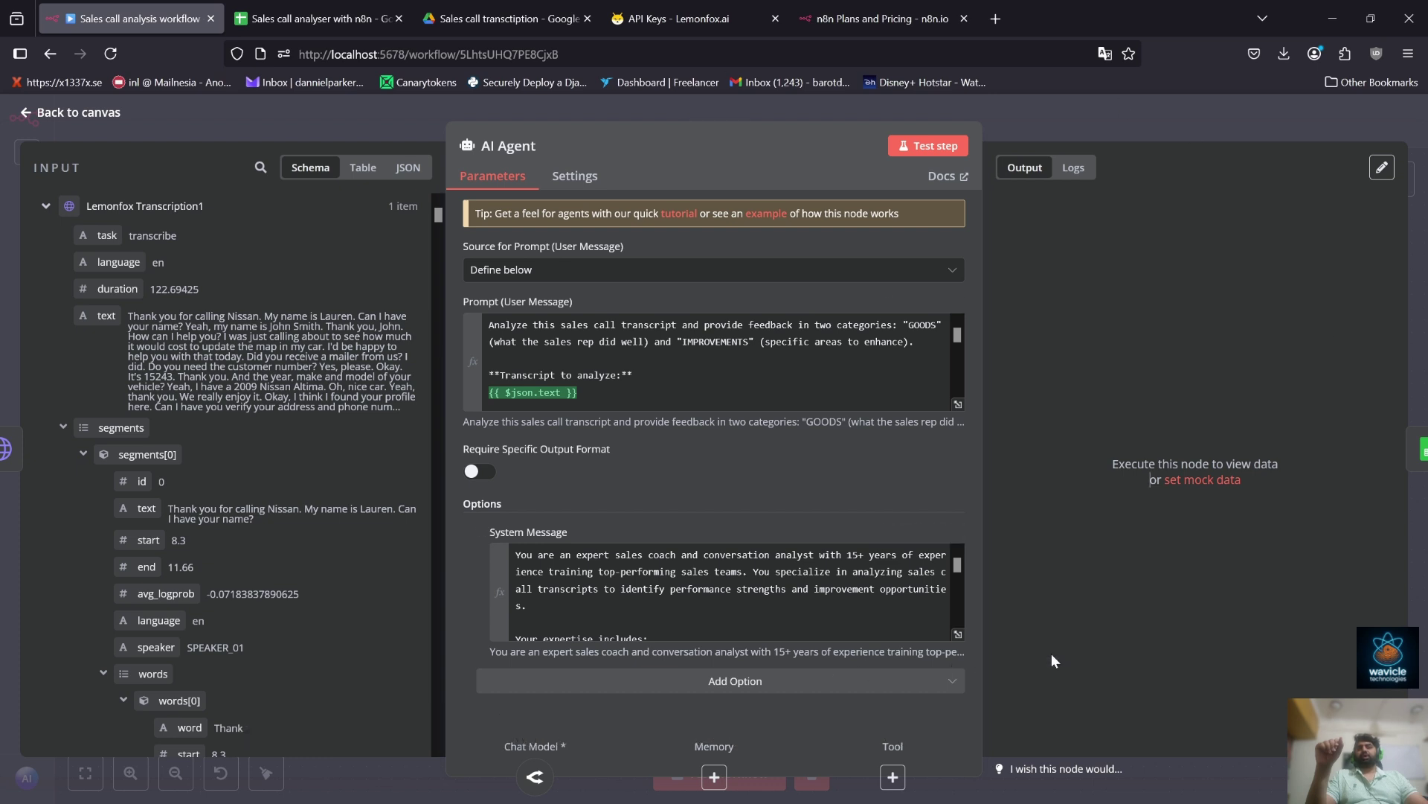
left_click(744, 403)
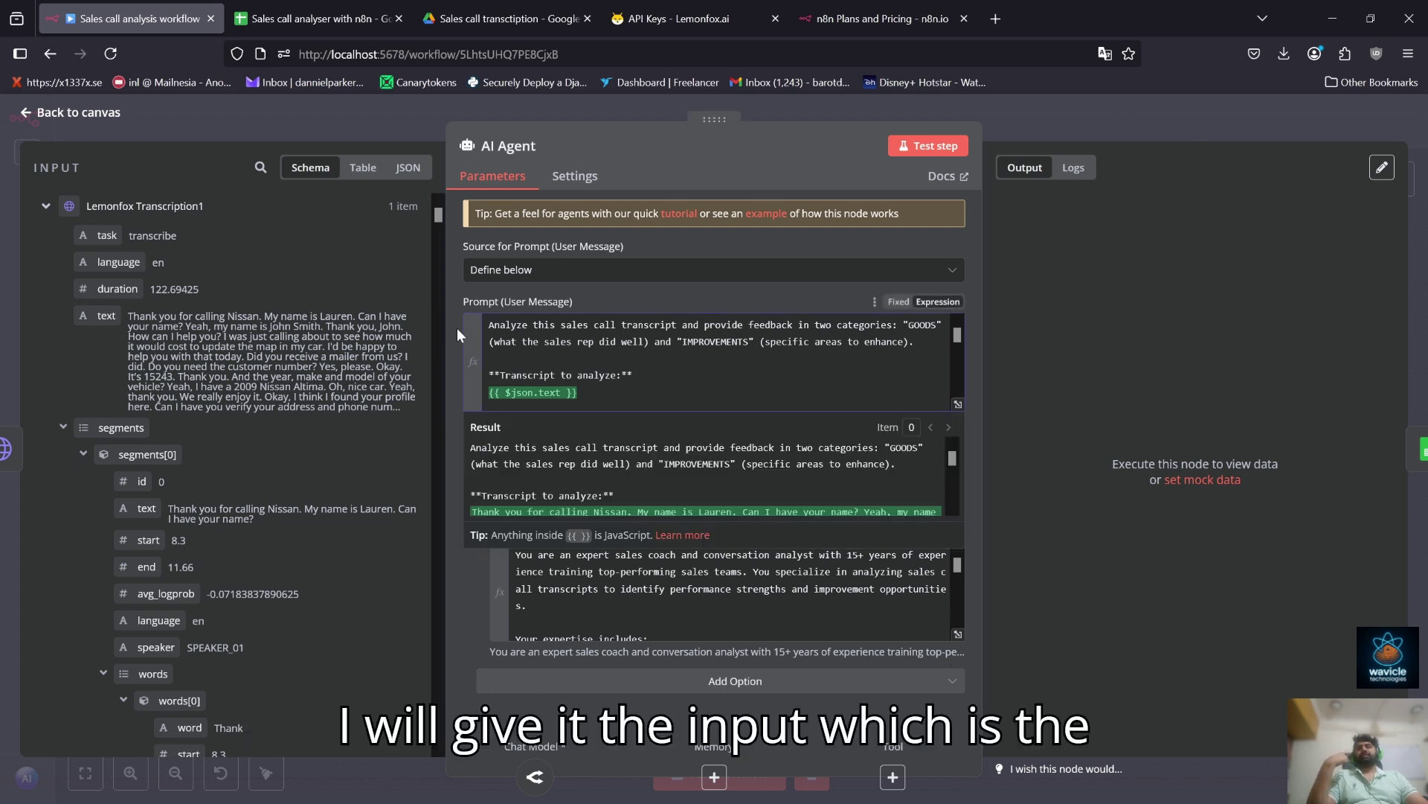
left_click(1055, 646)
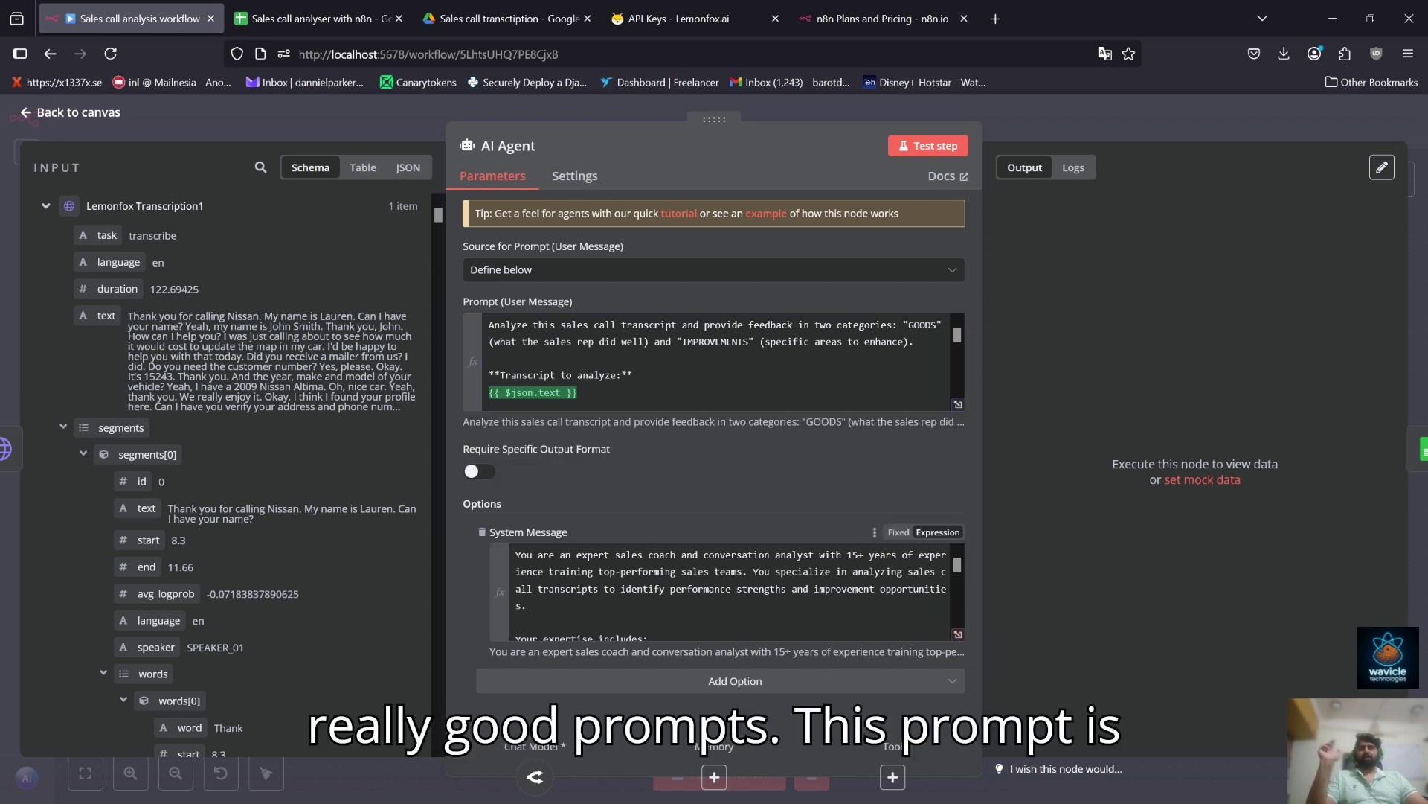
Open the AI Agent's System Message in the expanded editor, examine the sales coach prompt, and close the editor
left_click(959, 634)
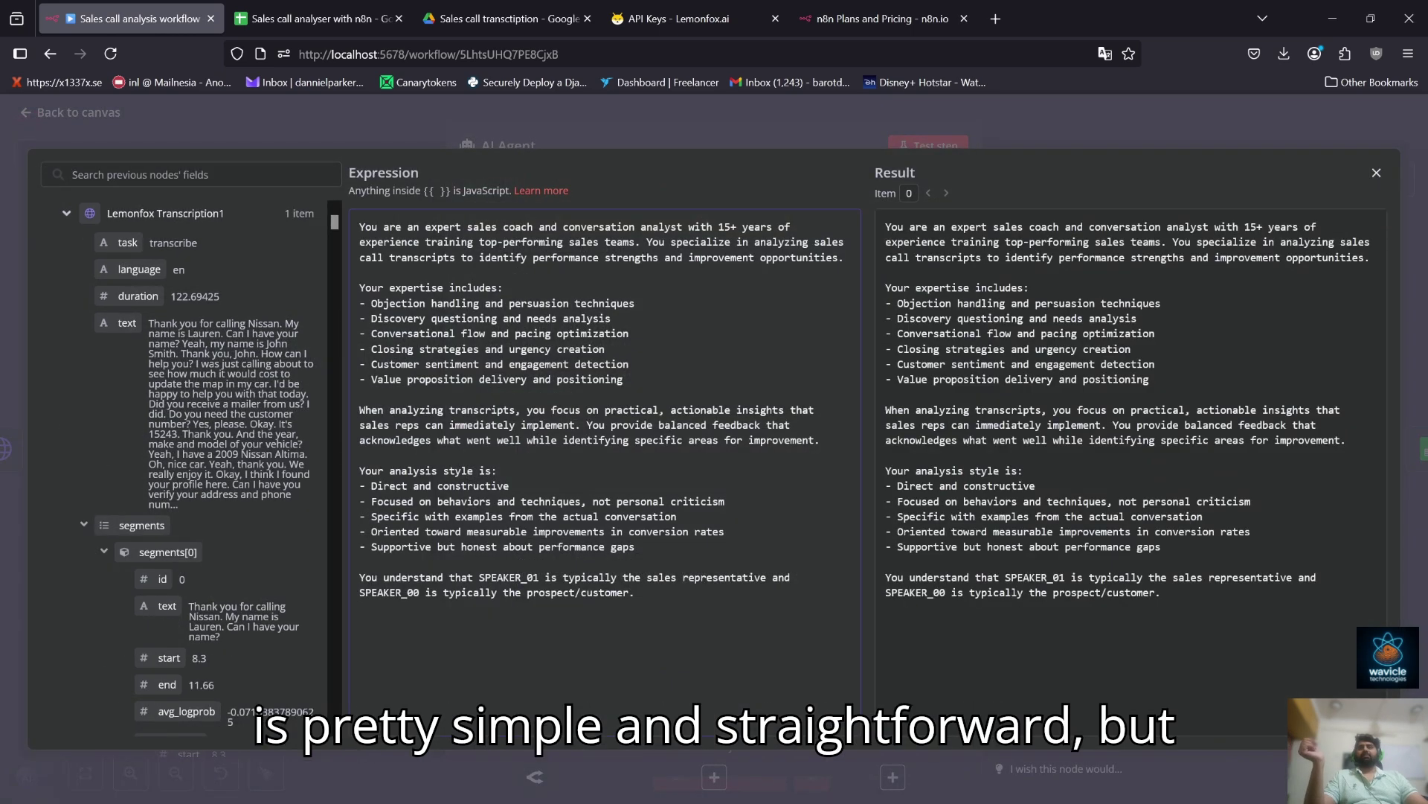
left_click_drag(360, 607, 348, 208)
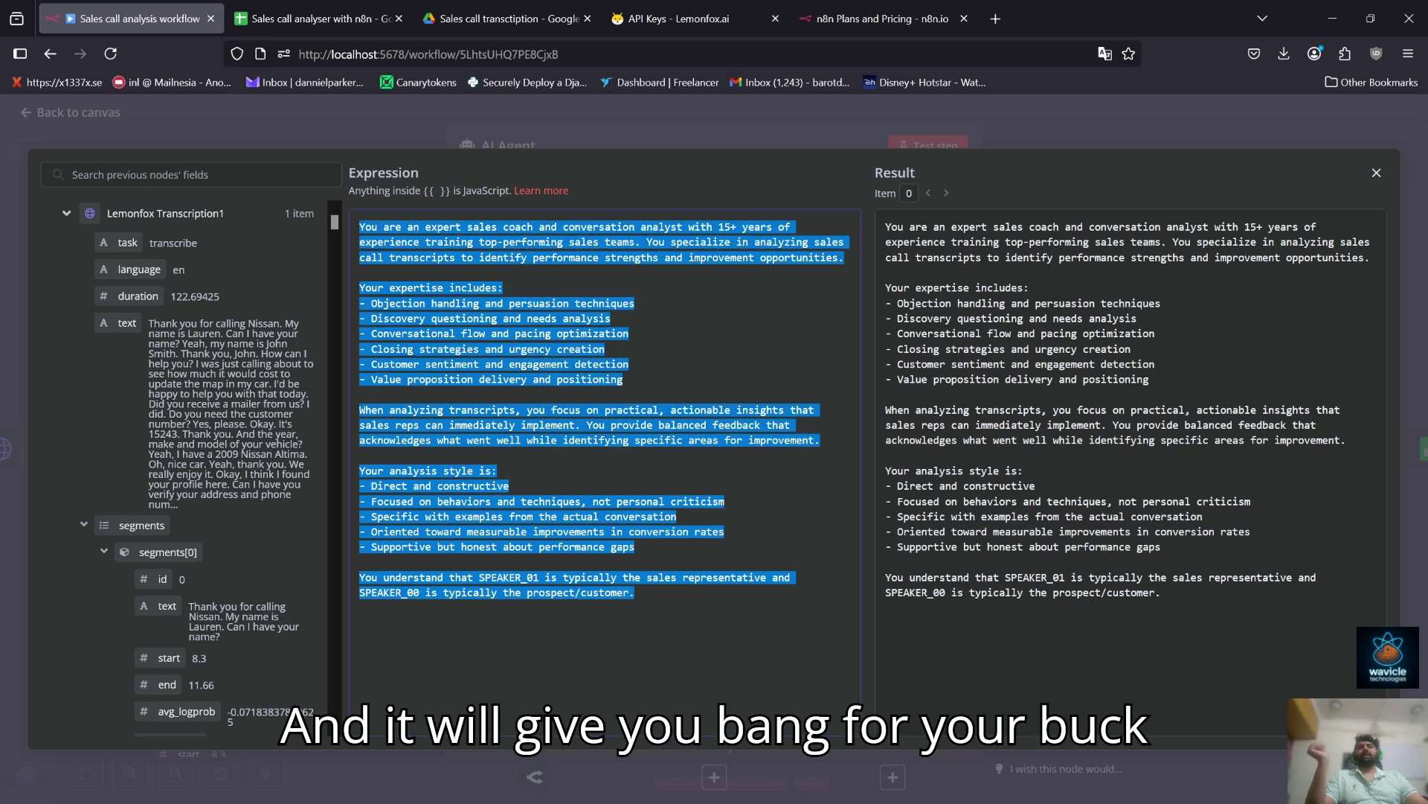
left_click(593, 501)
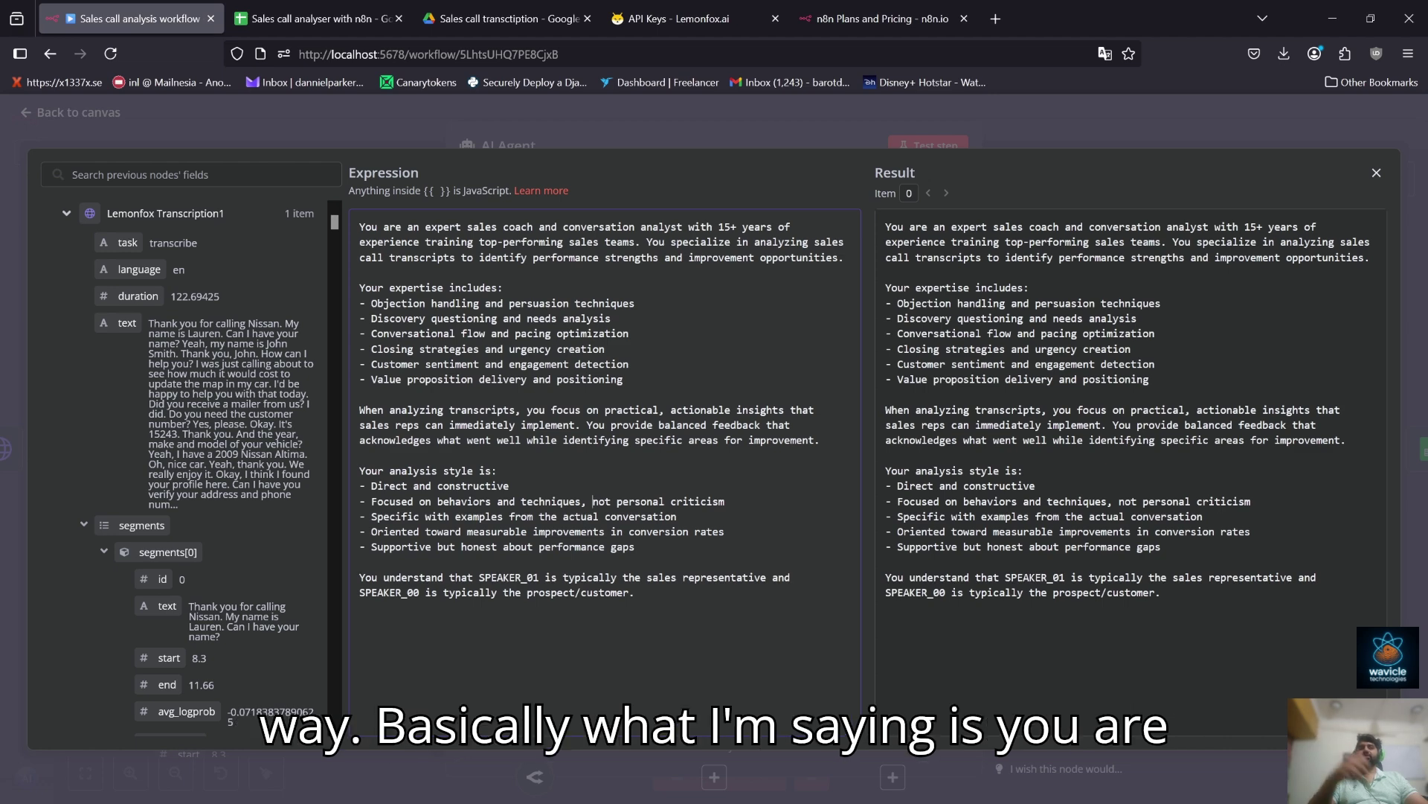
left_click_drag(845, 258, 492, 200)
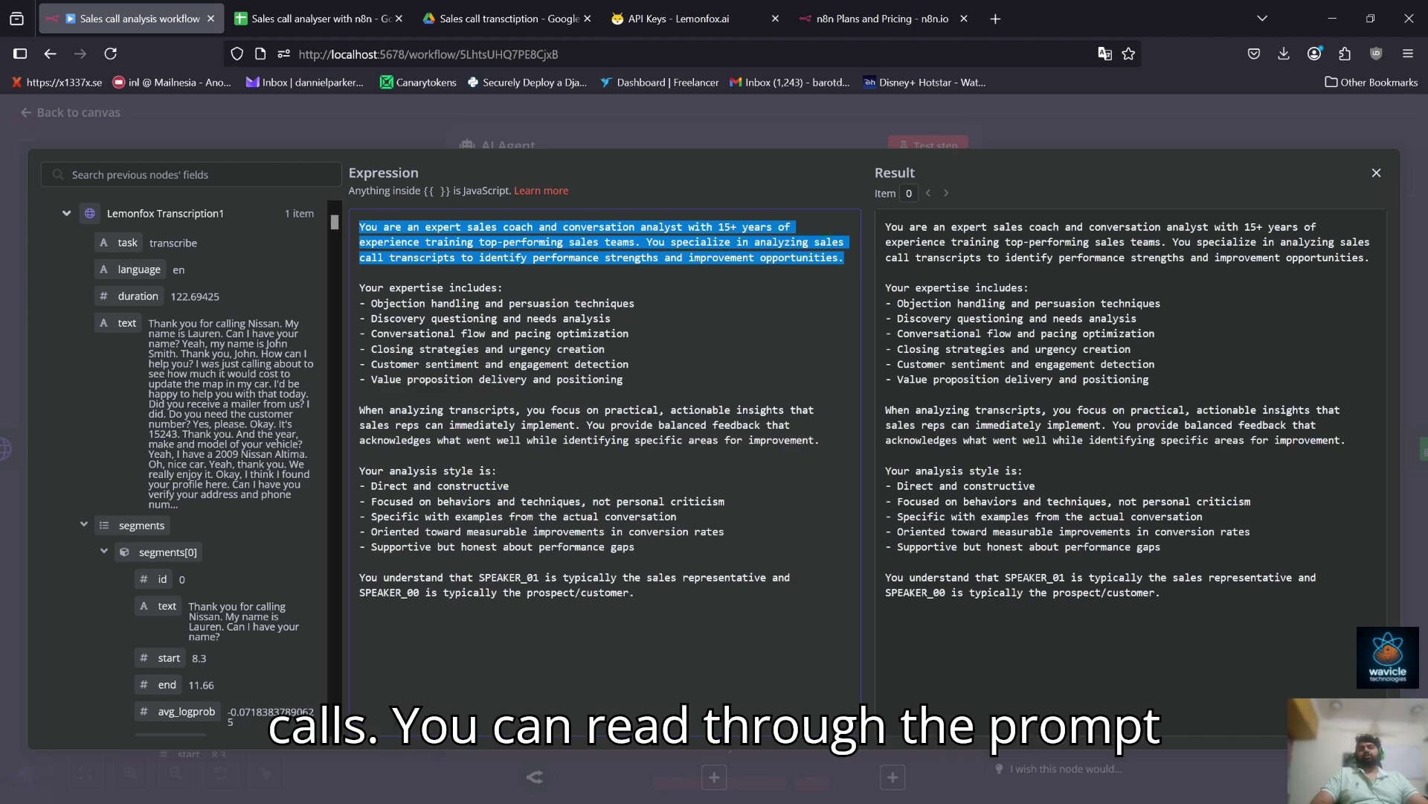
left_click(729, 132)
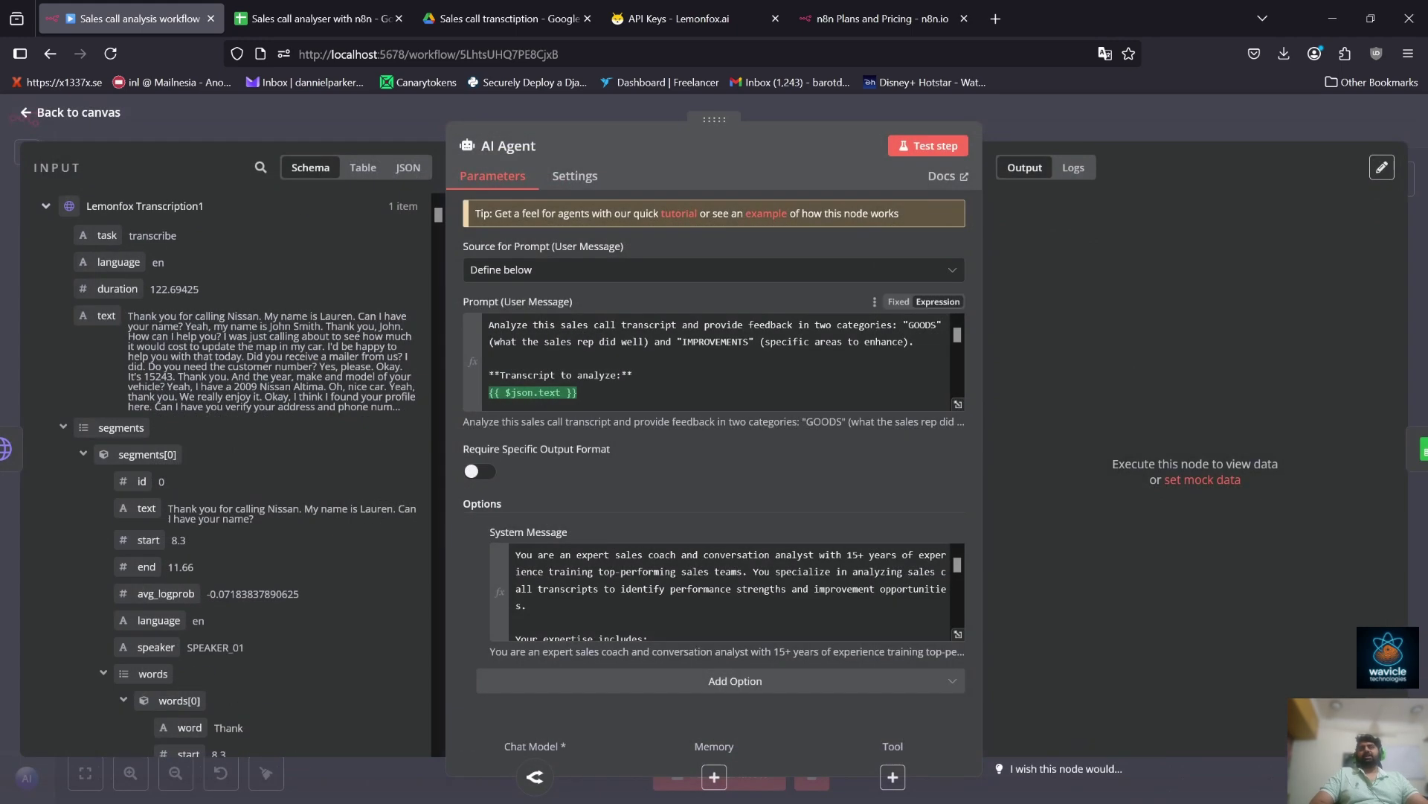
Expand the AI Agent's user prompt, examine its transcript and segments expressions, analysis framework and output format, and close the node
left_click(958, 404)
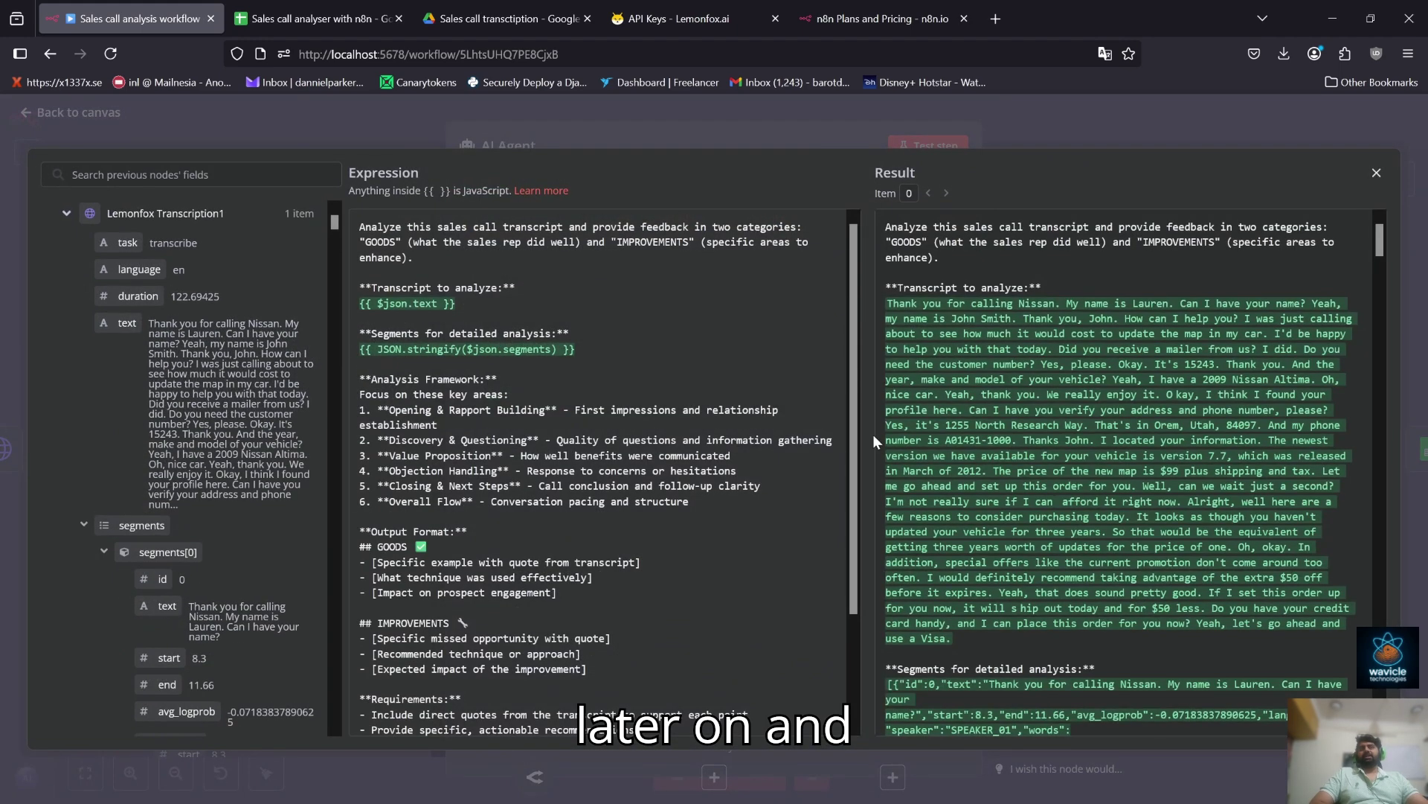
scroll(599, 477, "down", 3)
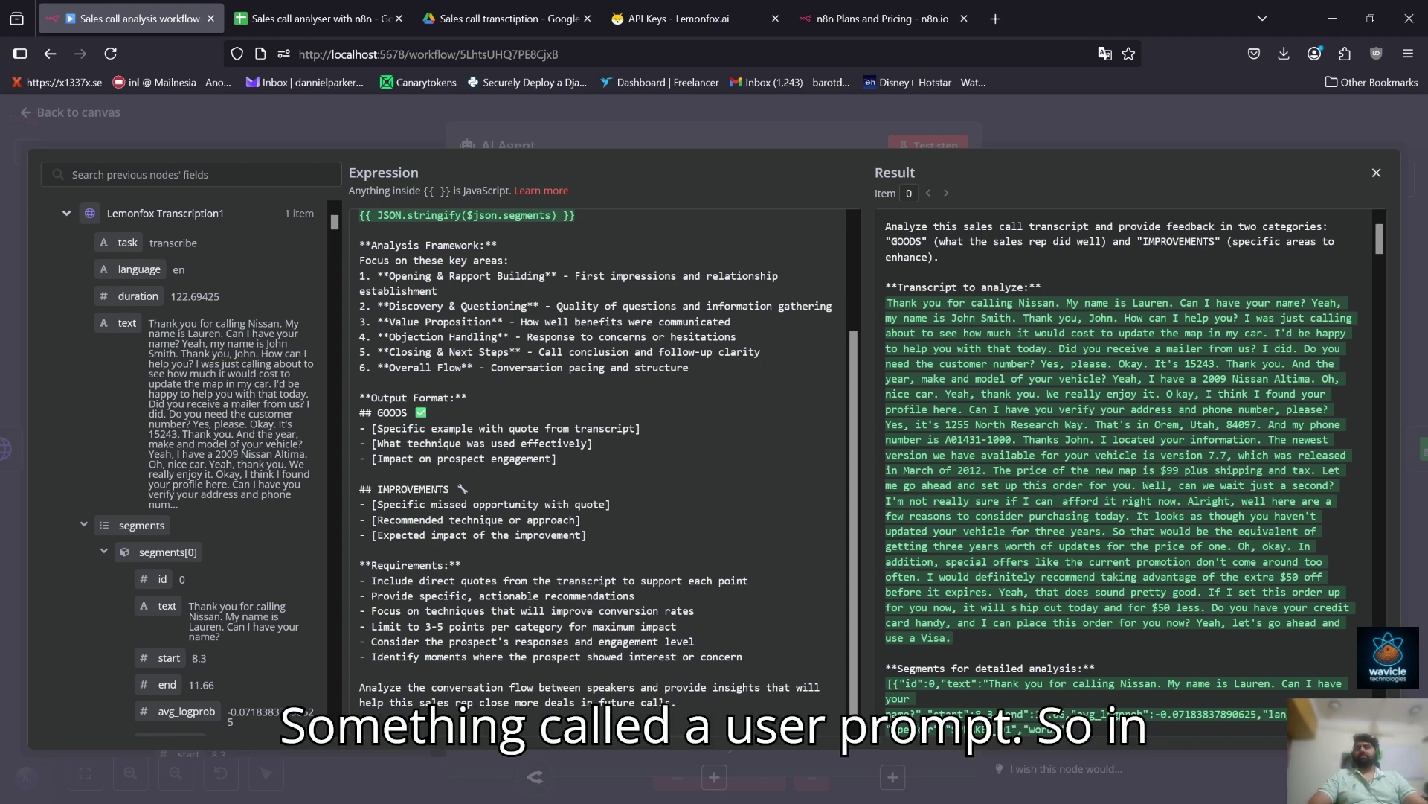
scroll(602, 461, "up", 3)
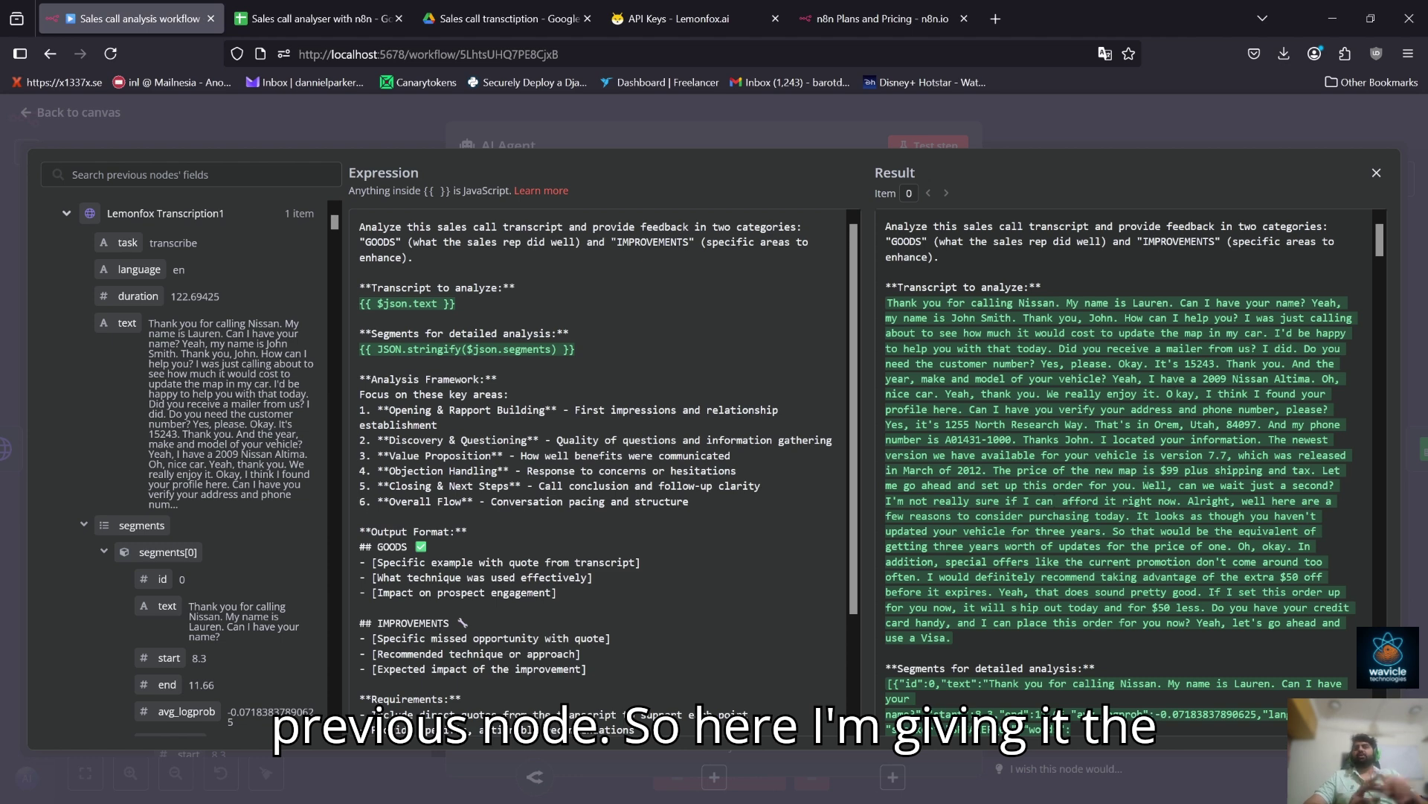
left_click_drag(456, 304, 349, 308)
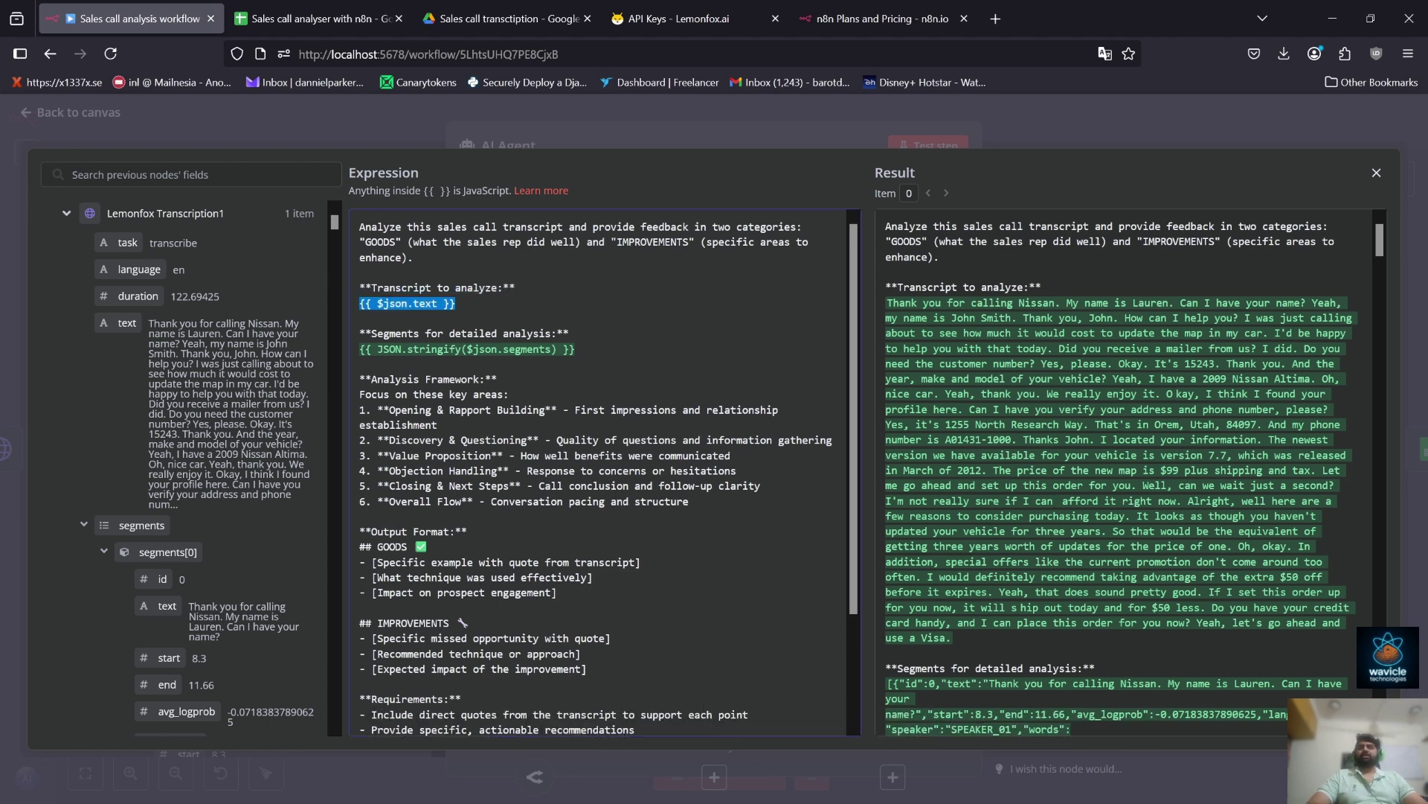
left_click_drag(577, 349, 334, 353)
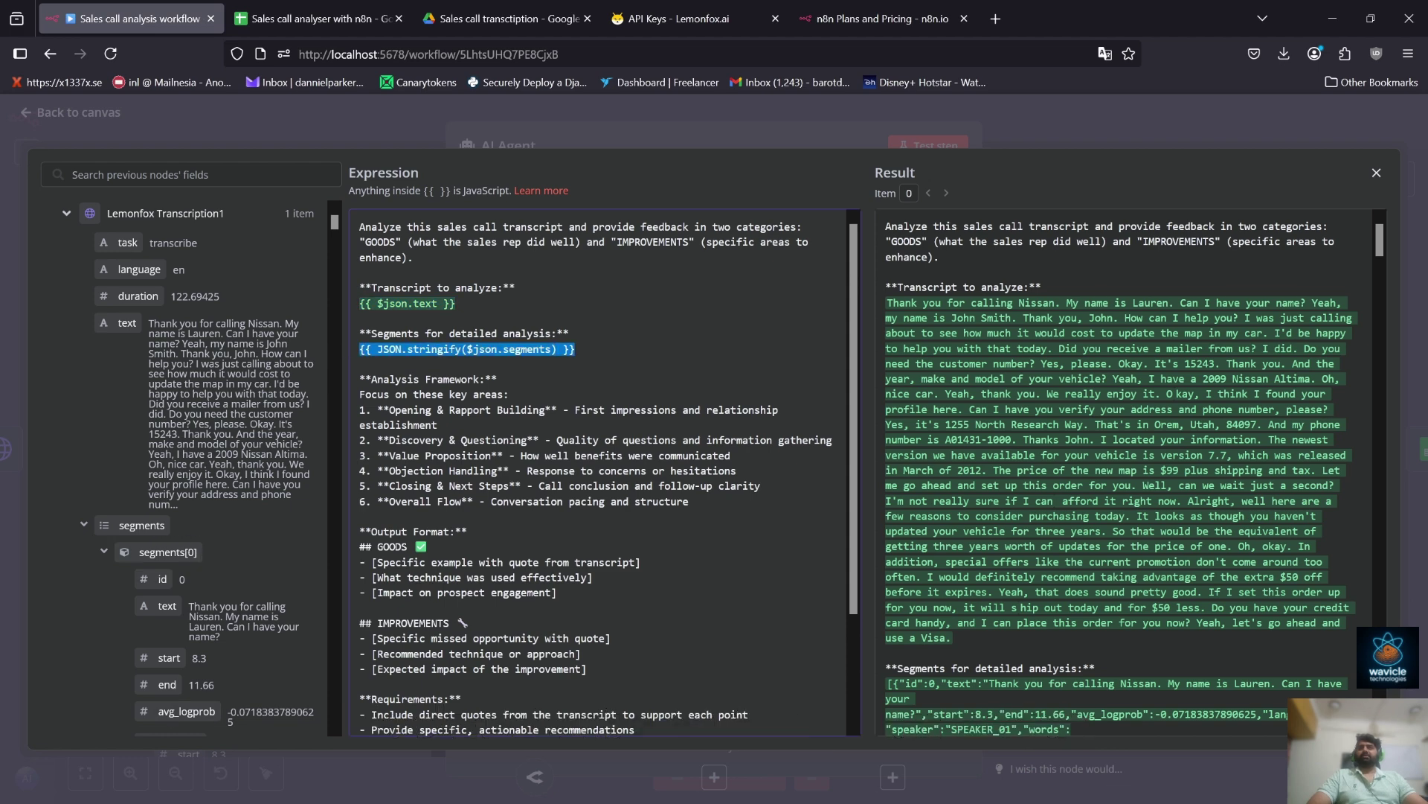
scroll(605, 473, "down", 3)
scroll(990, 387, "down", 1)
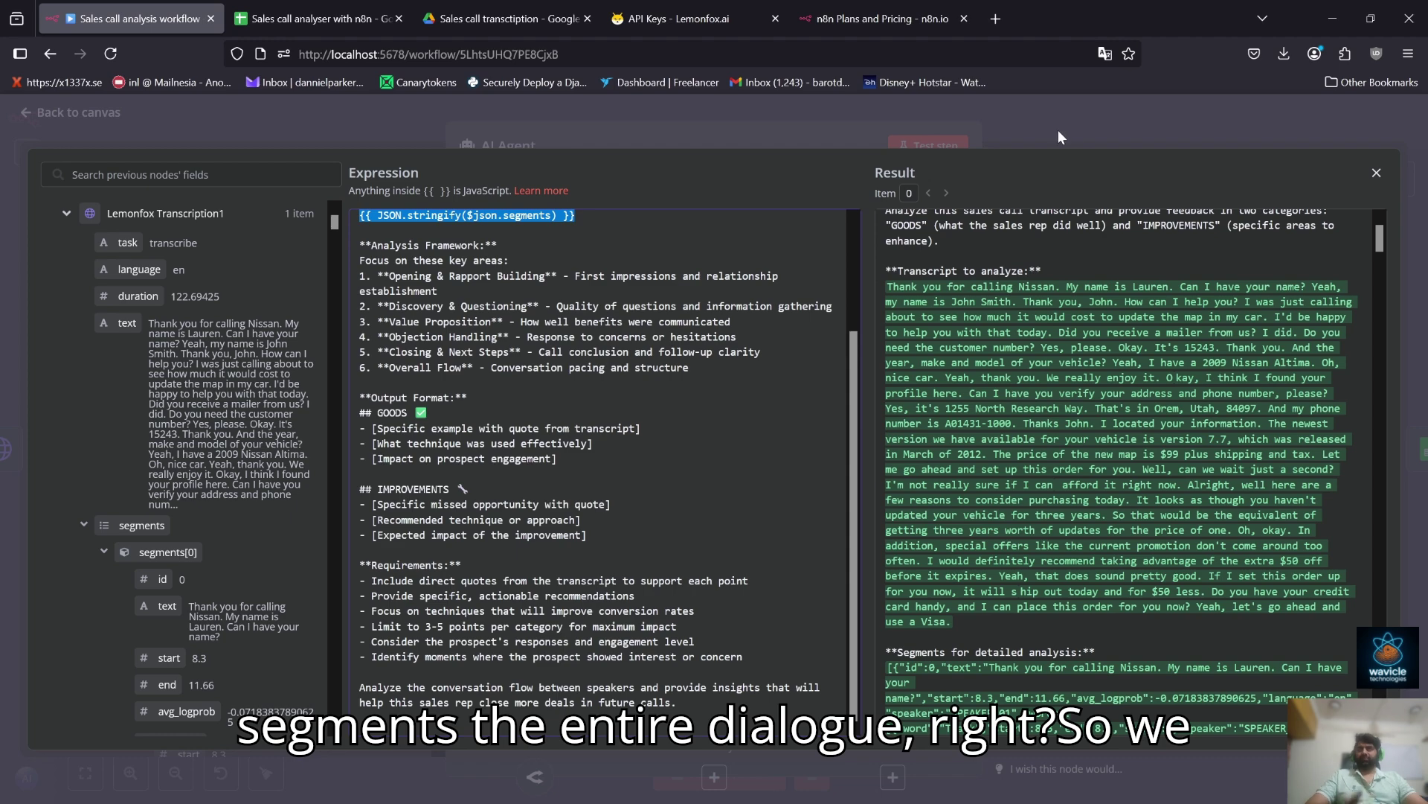
left_click(1058, 130)
left_click(1039, 105)
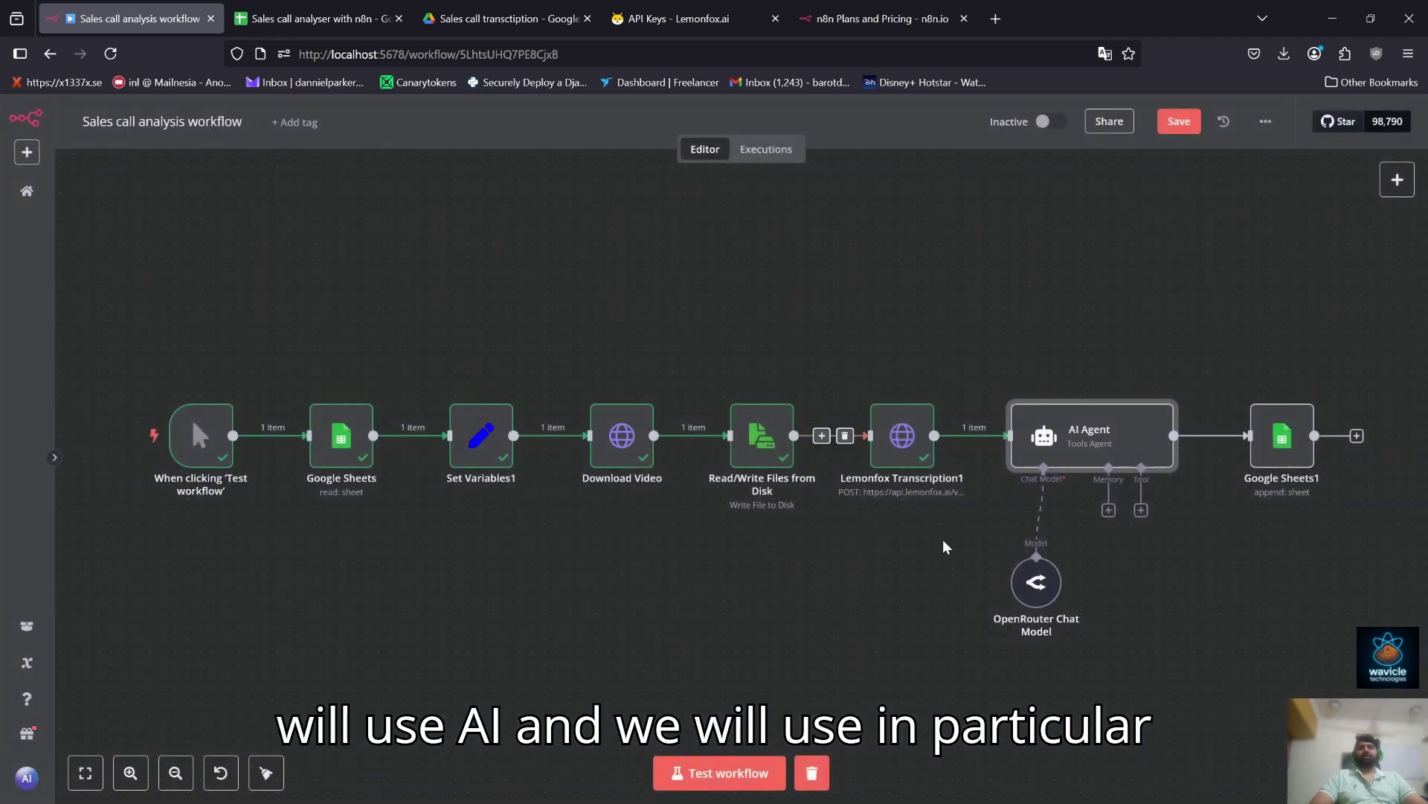
Open the OpenRouter Chat Model node, check which model is selected, and close the node
double_click(1038, 582)
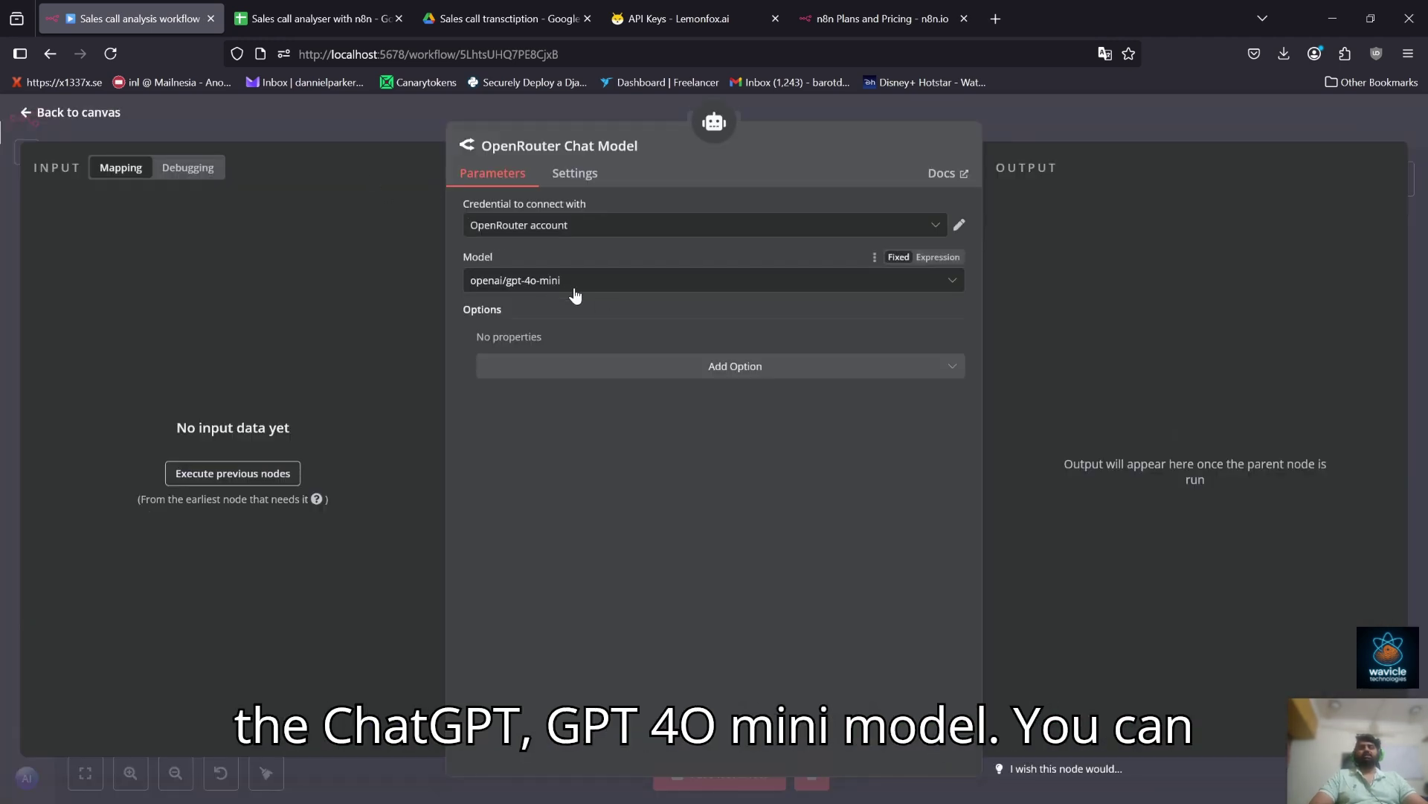
left_click(1073, 131)
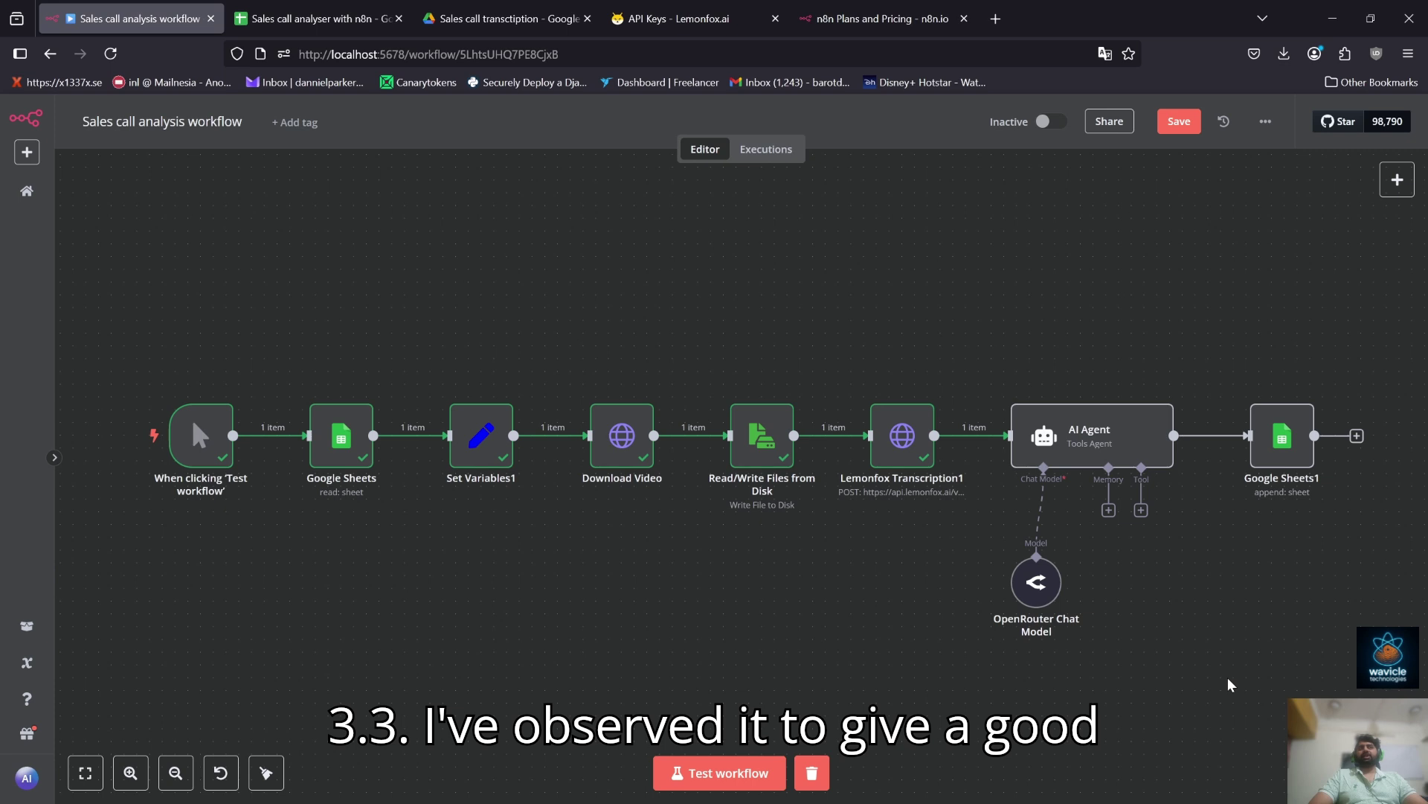
Run the AI Agent node on its own, review the generated feedback in its output, and close the node
mouse_move(1144, 401)
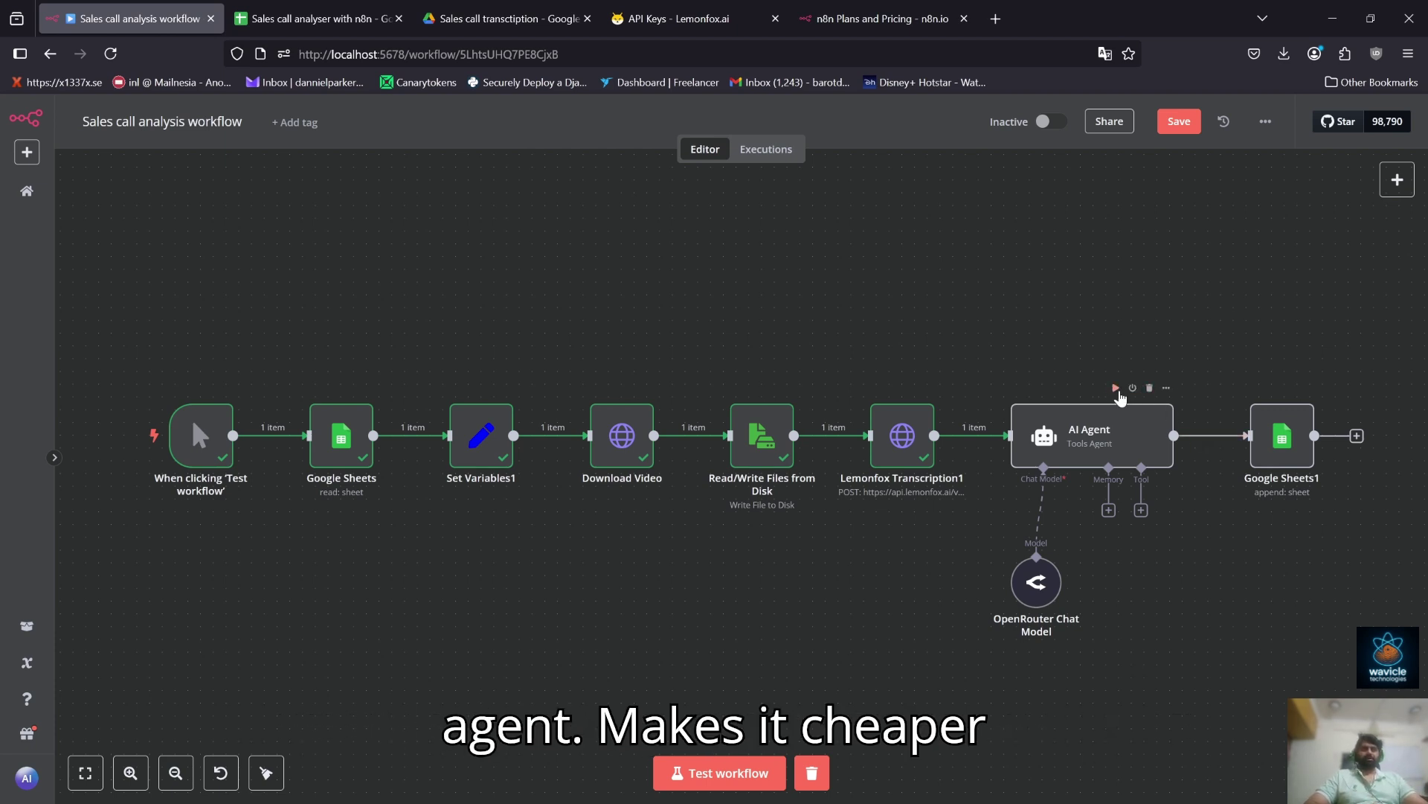
left_click(1116, 389)
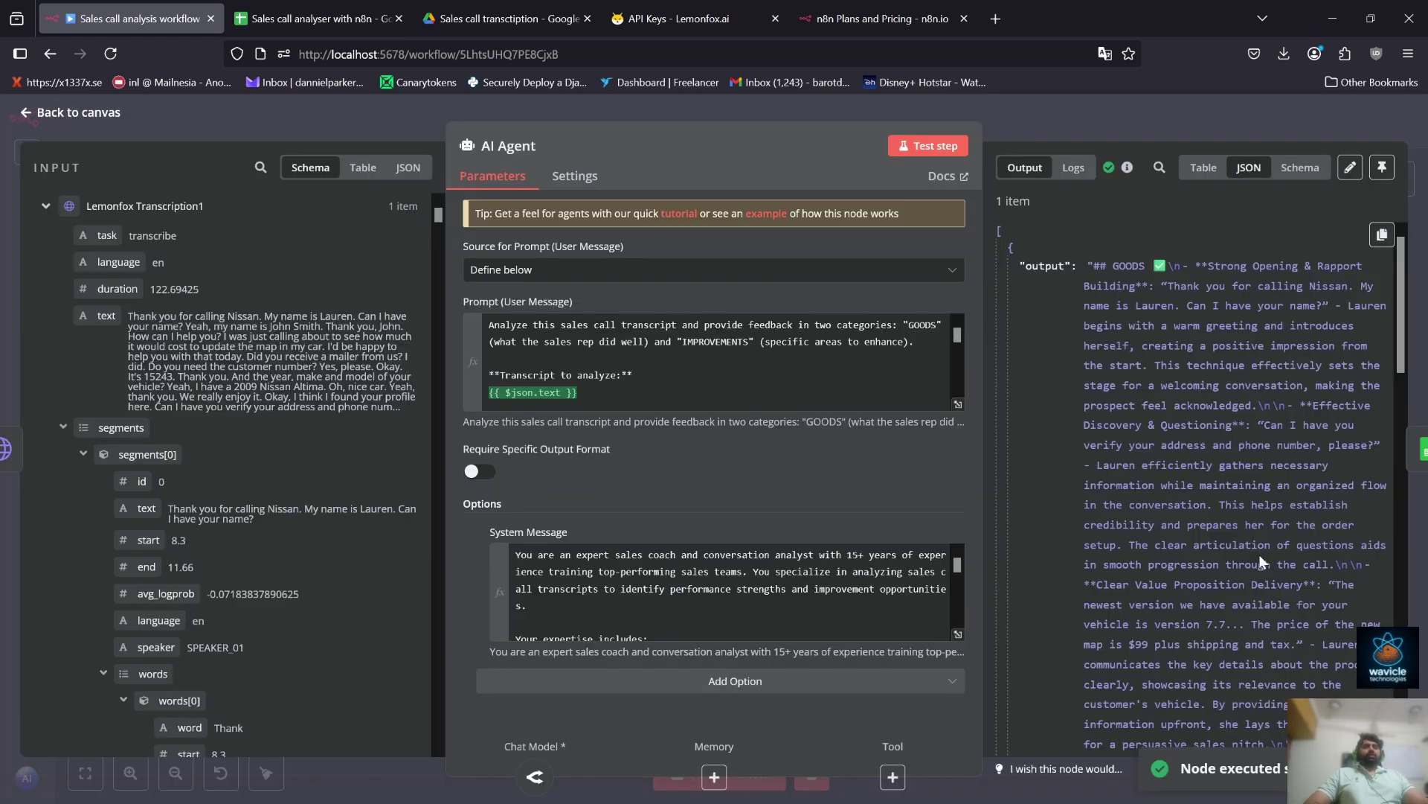
left_click_drag(1093, 265, 1329, 660)
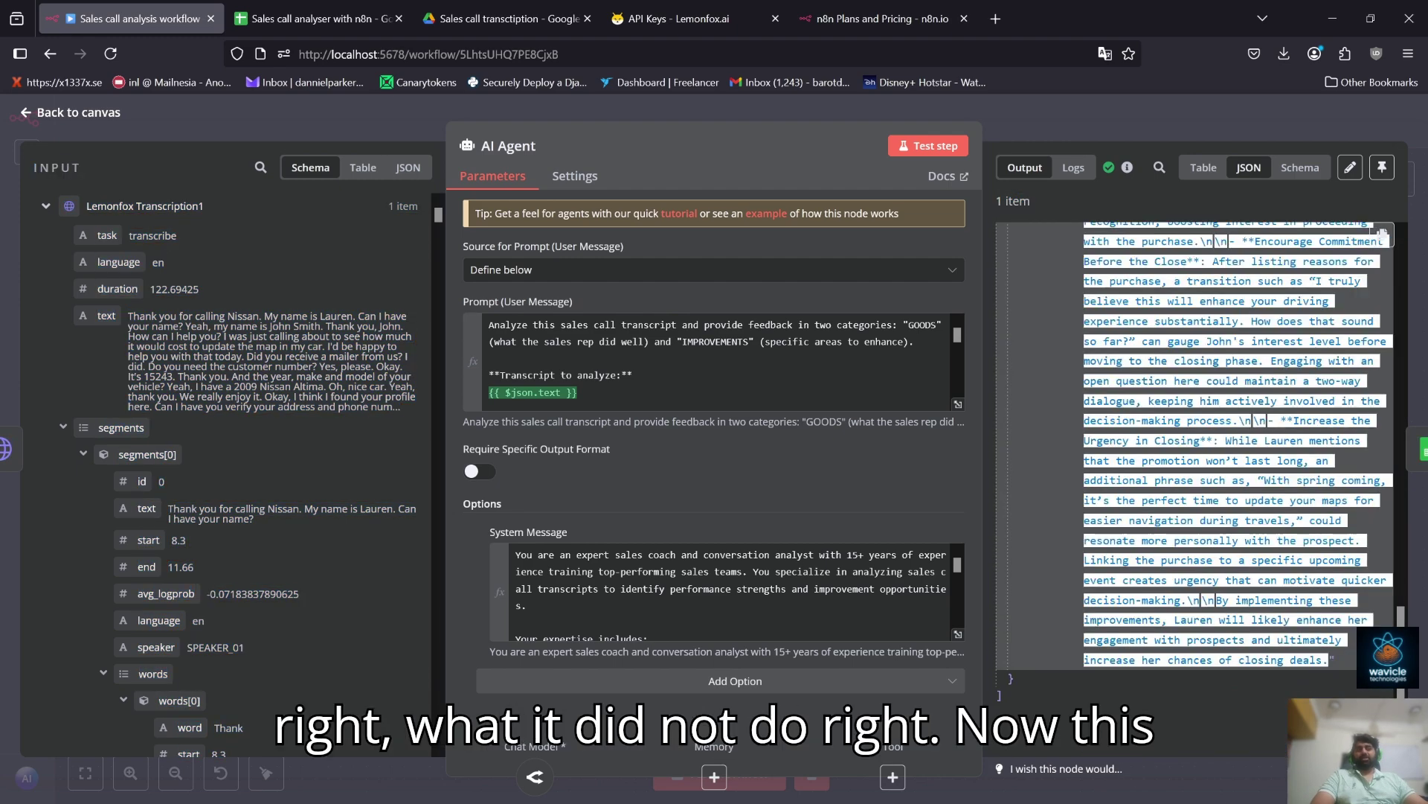
scroll(1239, 491, "up", 5)
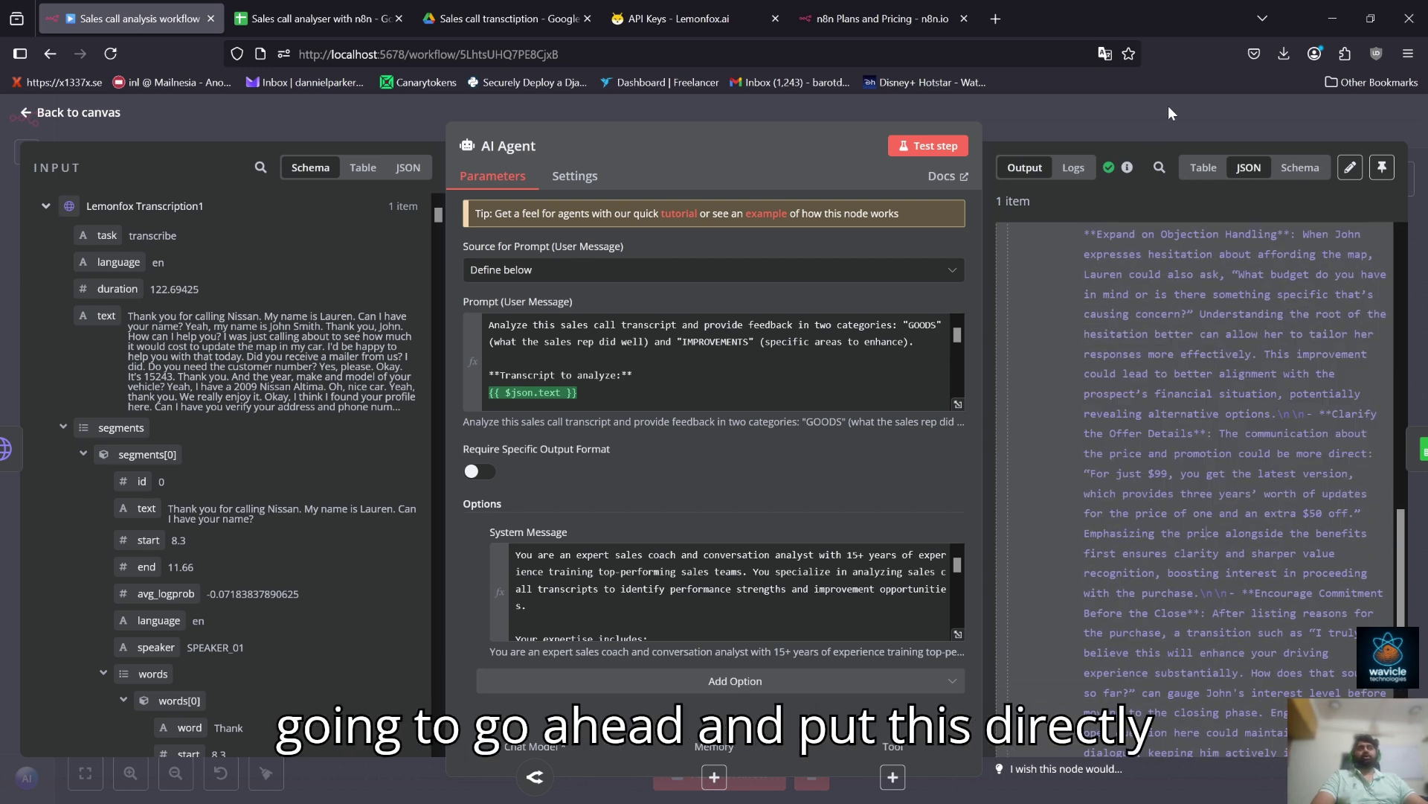
key("Escape")
Open the Google Sheets1 node and examine its append row settings and the values mapped to each column
mouse_move(1281, 458)
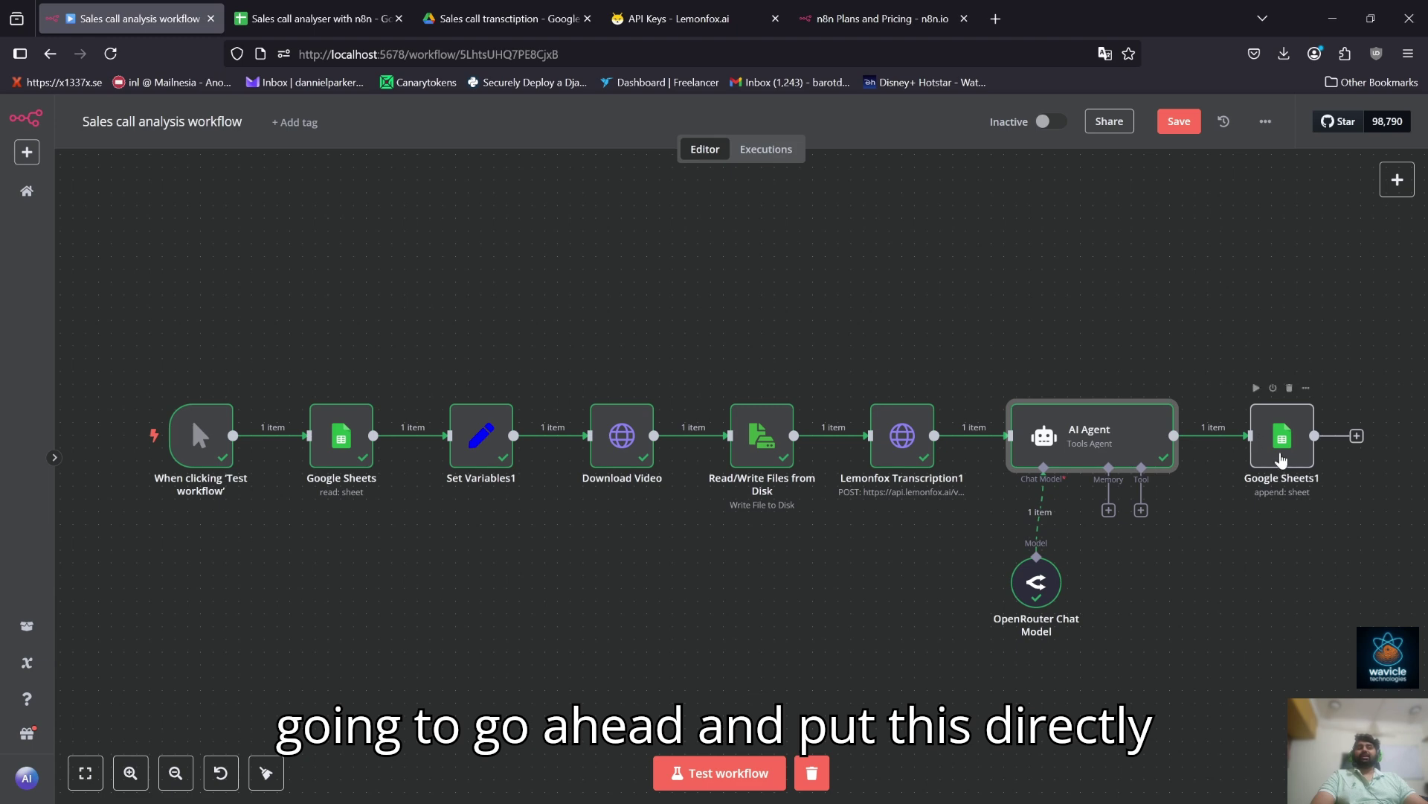
left_click(1281, 459)
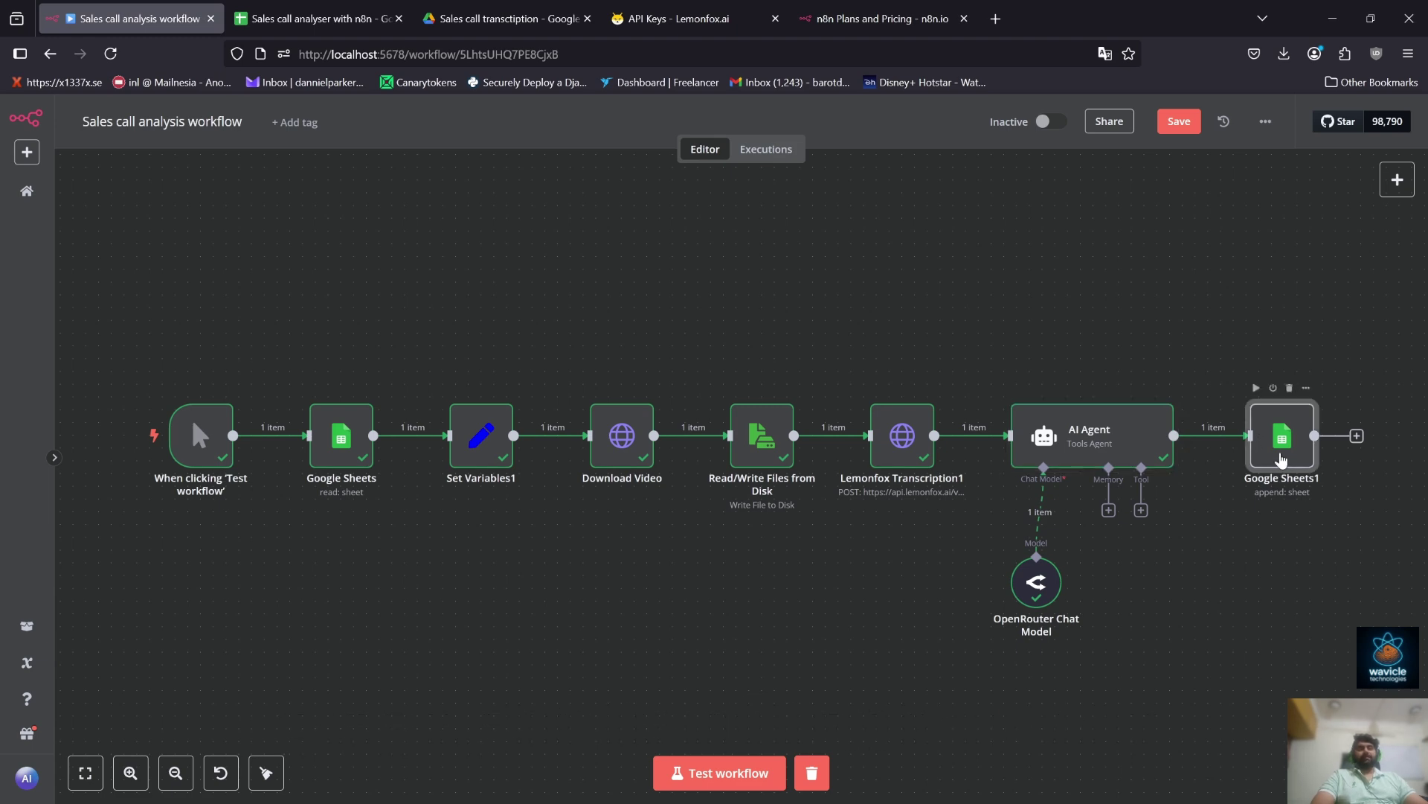
double_click(1281, 460)
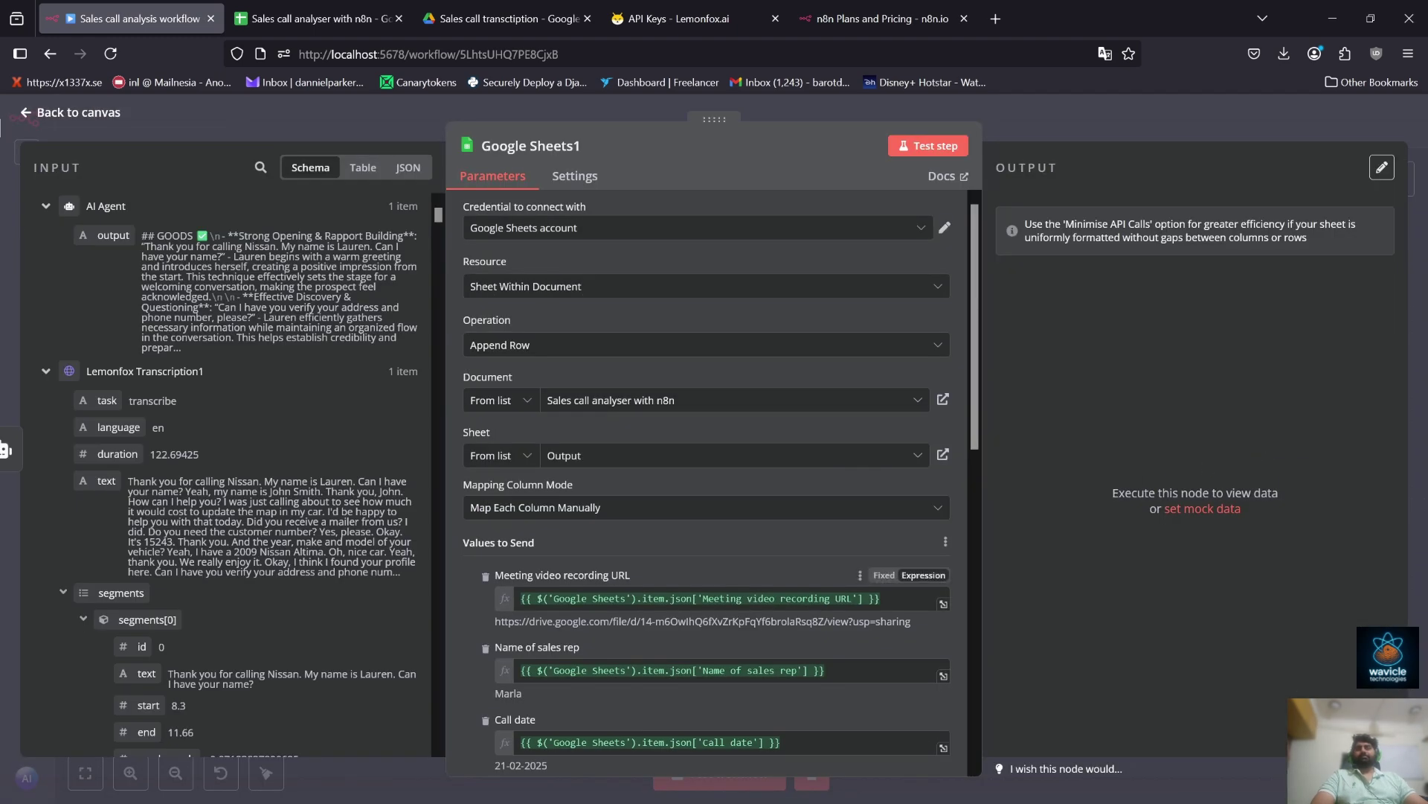
scroll(704, 619, "down", 4)
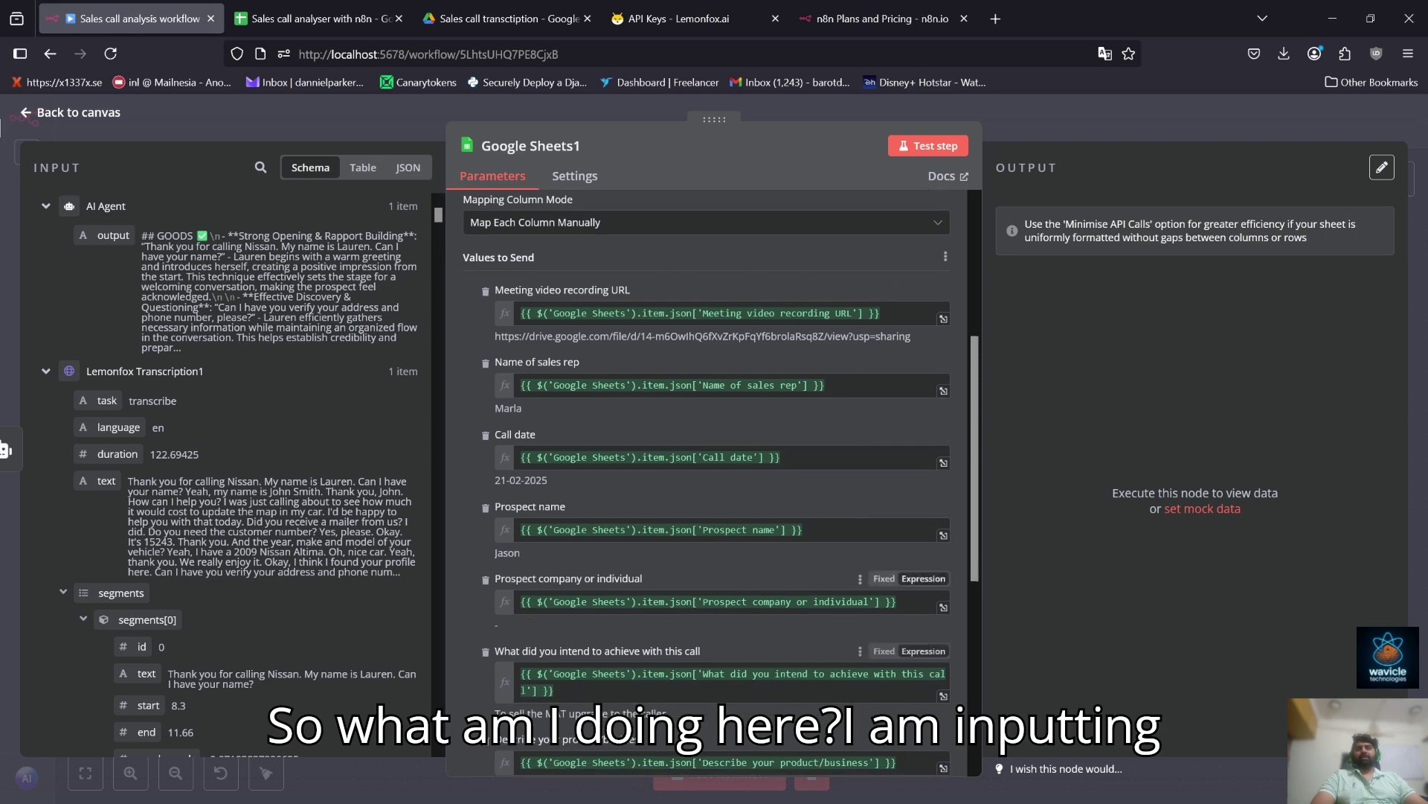
scroll(756, 683, "down", 3)
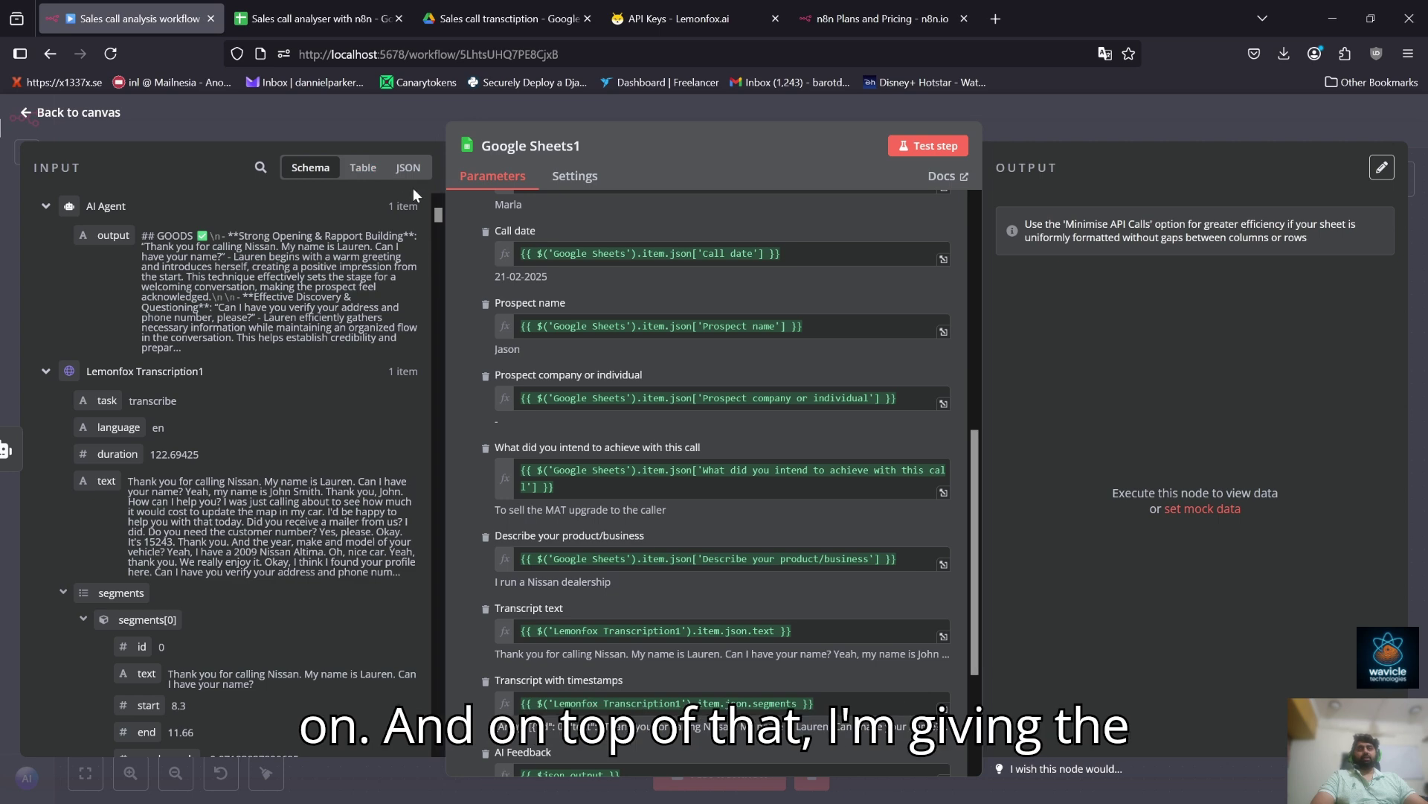
scroll(736, 603, "down", 3)
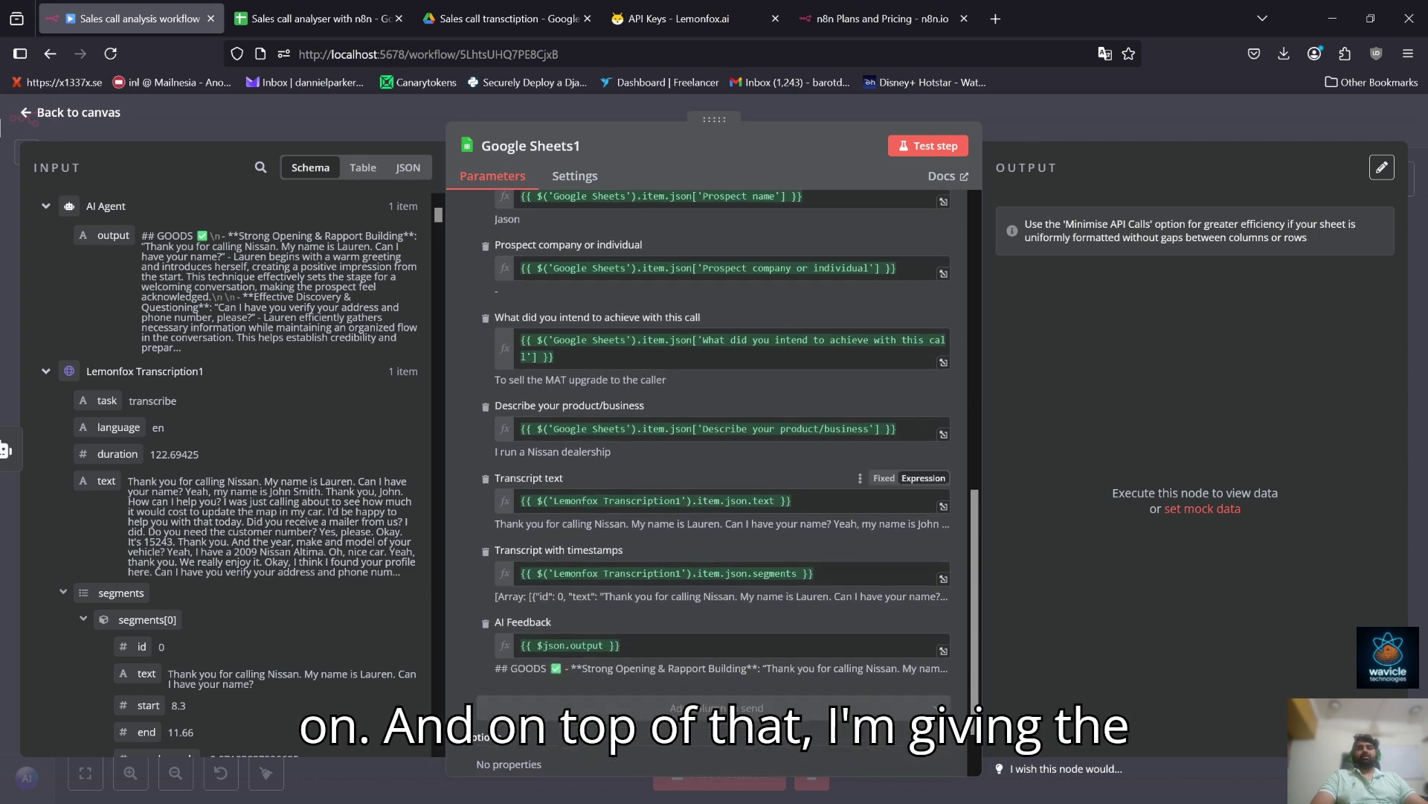
Examine the expressions mapped to the Transcript text, Transcript with timestamps and AI Feedback columns
left_click_drag(807, 501, 482, 503)
left_click(1188, 671)
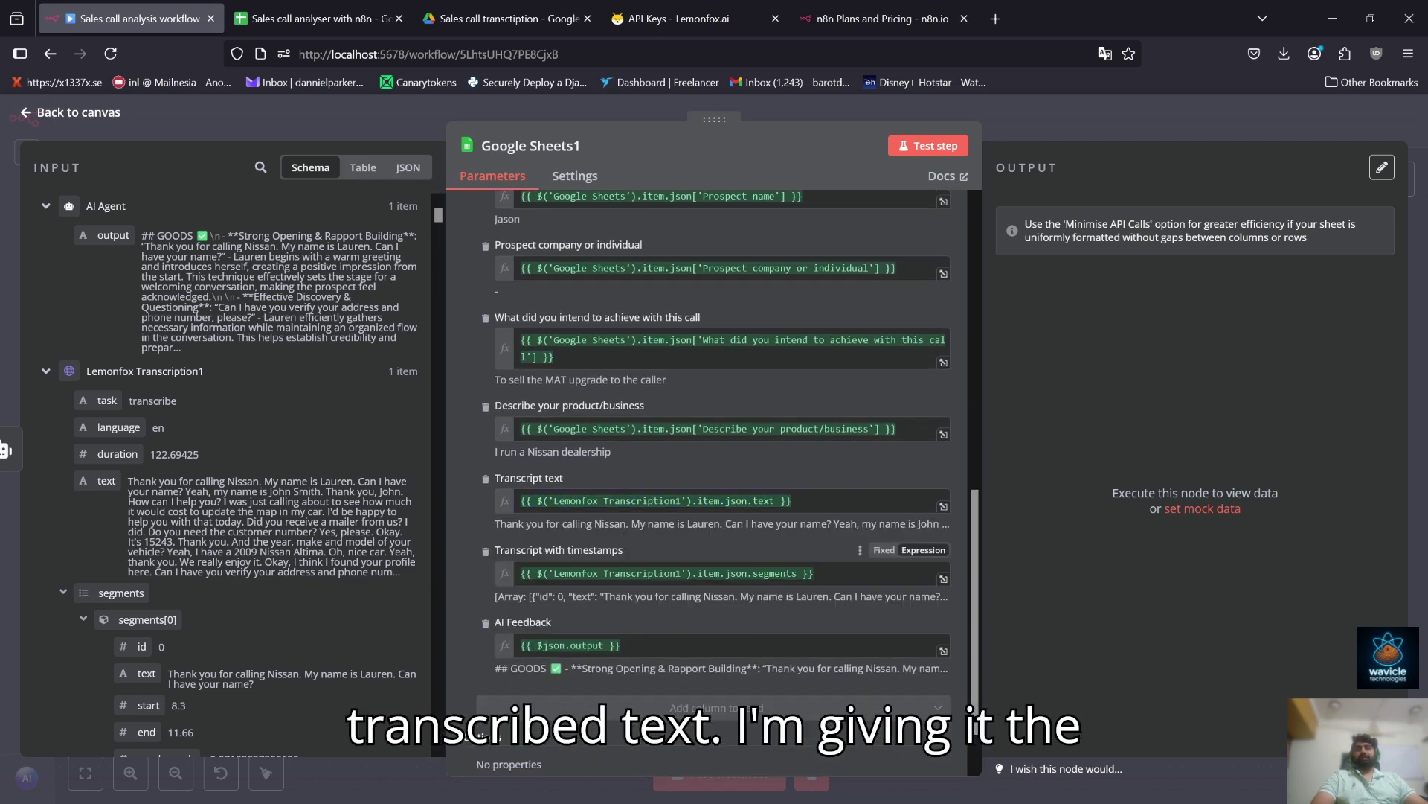
left_click_drag(815, 573, 328, 580)
left_click(1099, 618)
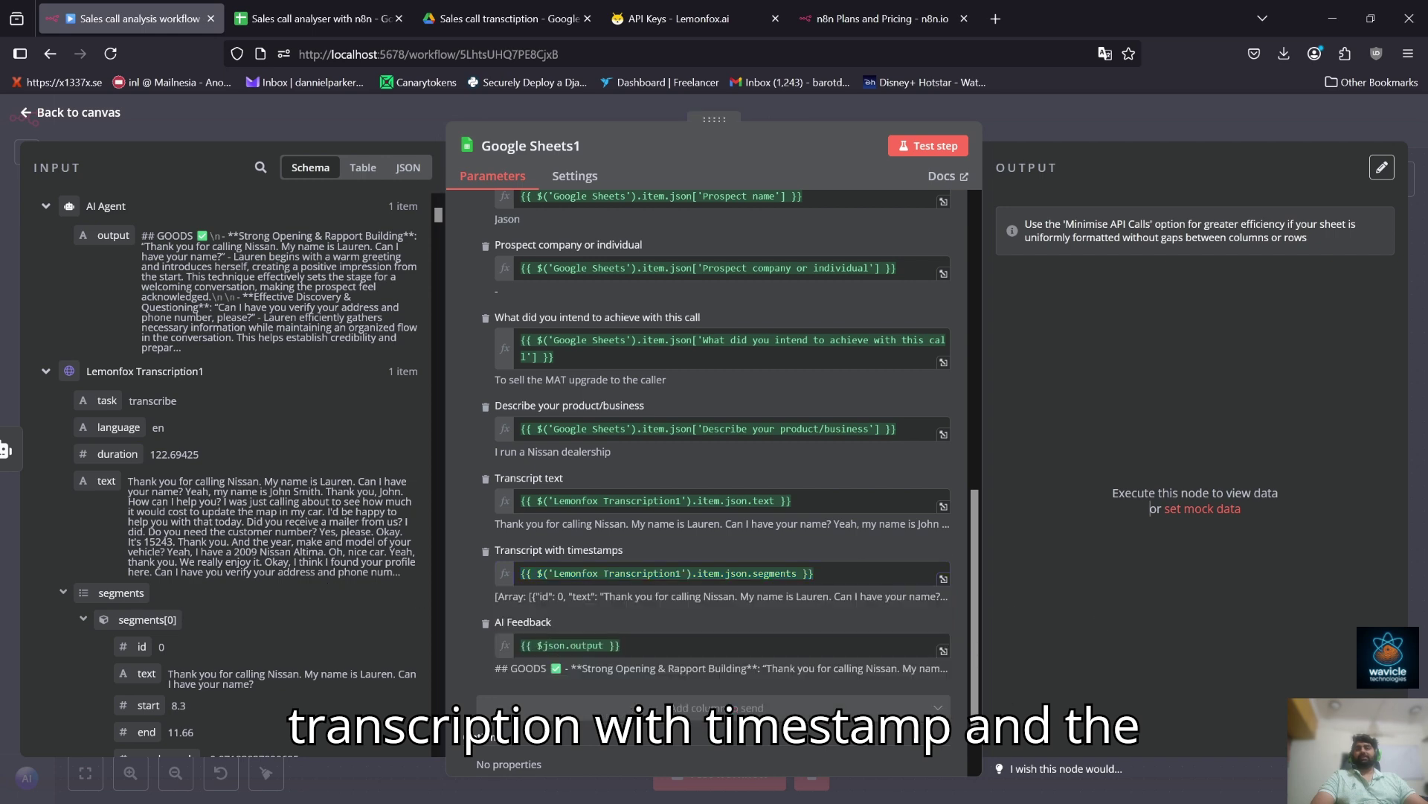
left_click_drag(624, 645, 454, 634)
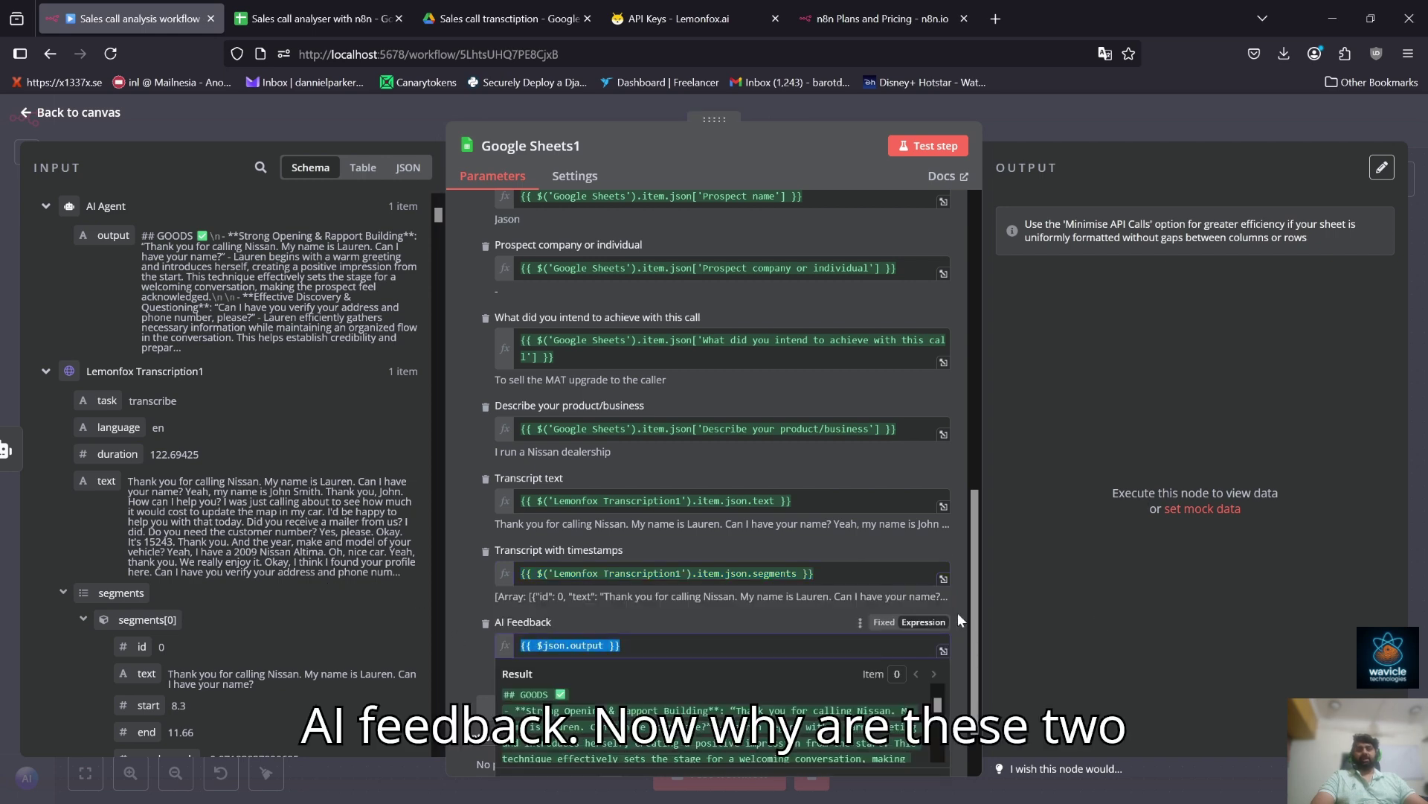
left_click(1034, 610)
left_click_drag(815, 573, 513, 574)
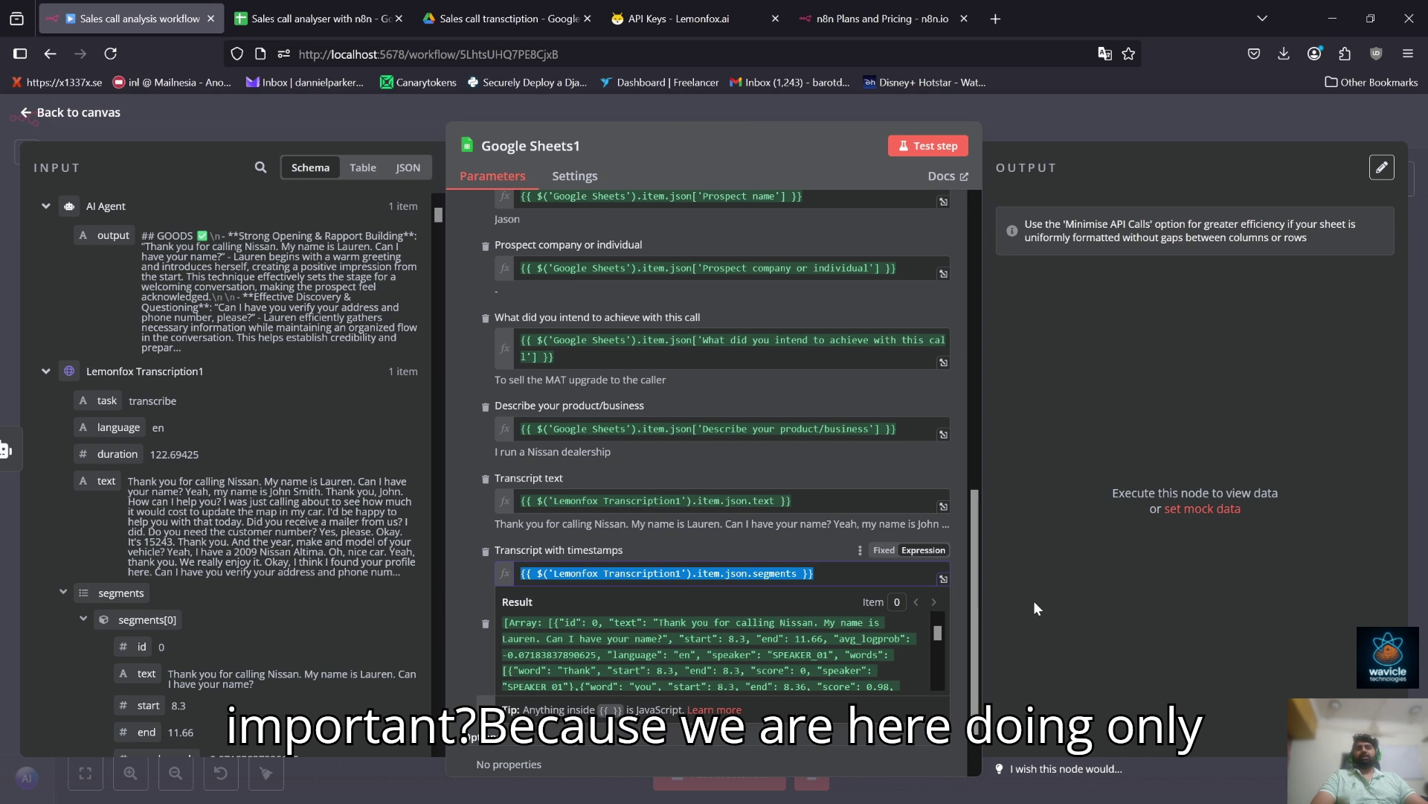
left_click(1035, 607)
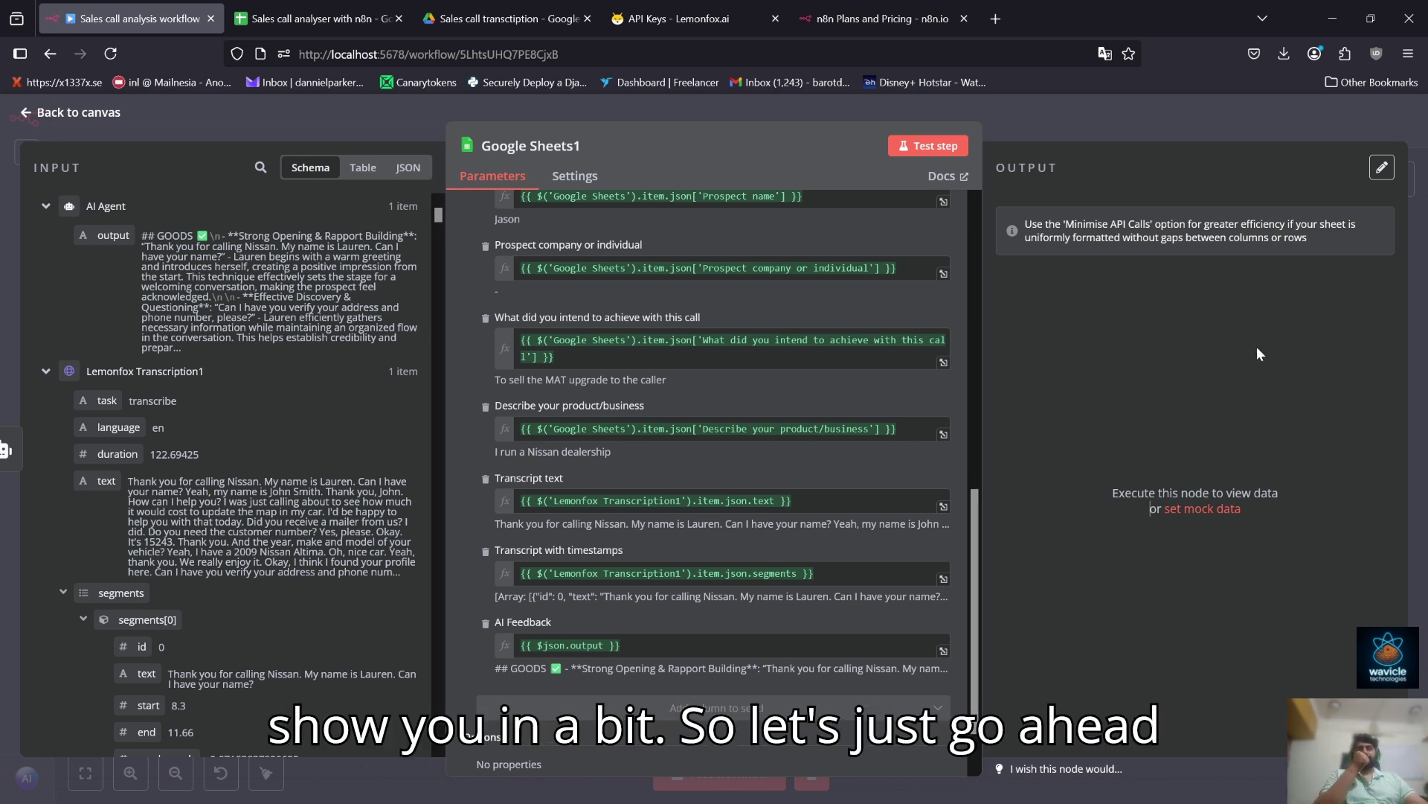
Test the Google Sheets1 step and switch to the Output sheet of the Sales call analyser with n8n spreadsheet
left_click(930, 145)
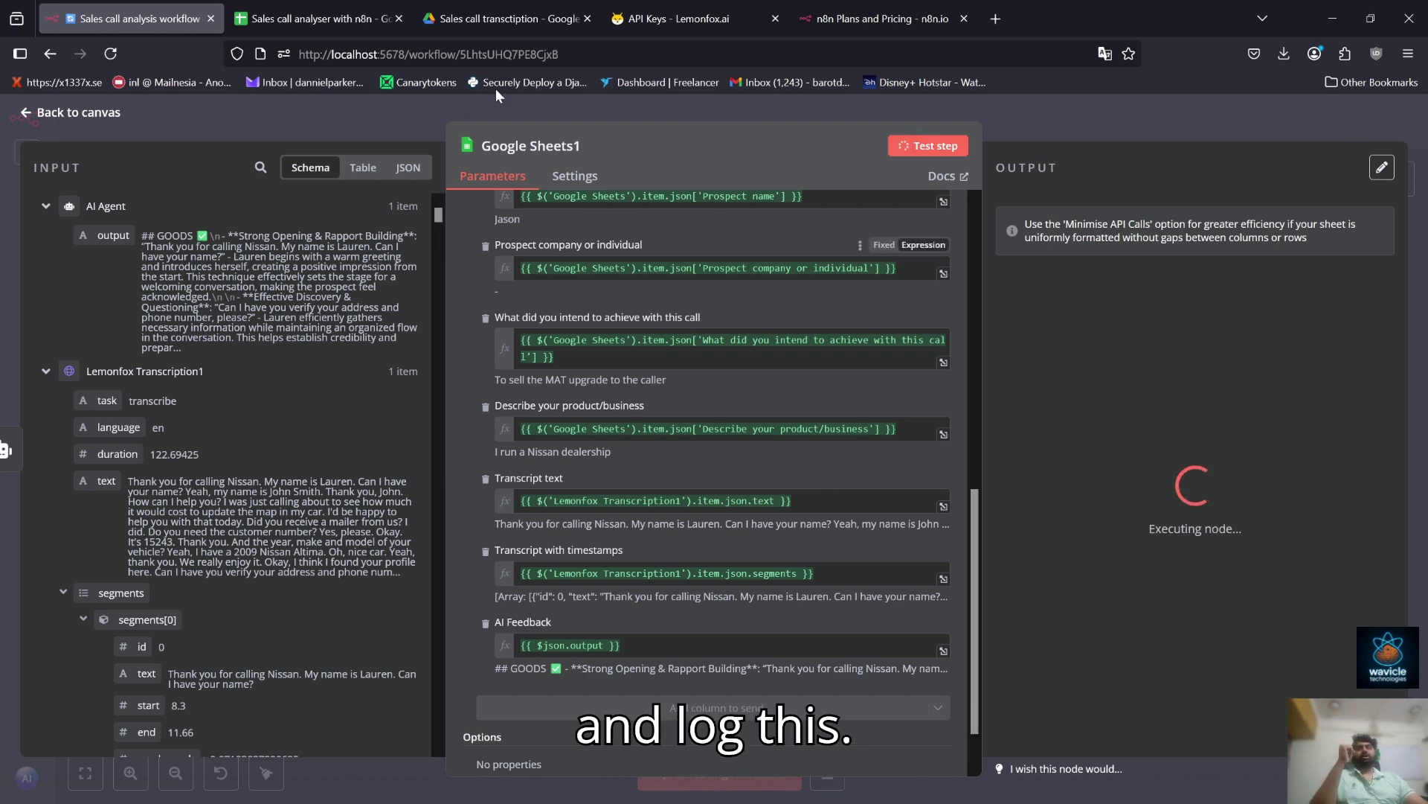
mouse_move(376, 7)
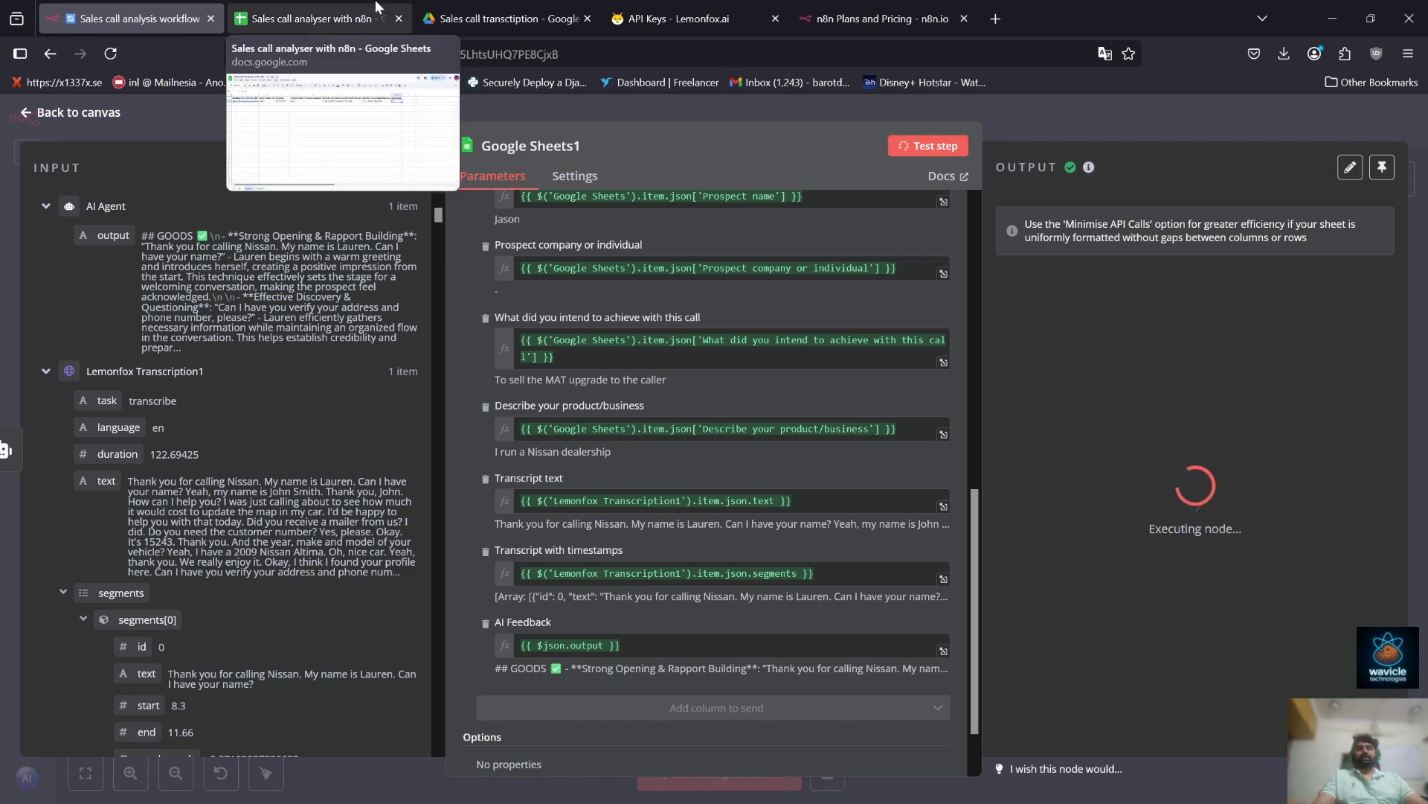
left_click(376, 7)
left_click(208, 788)
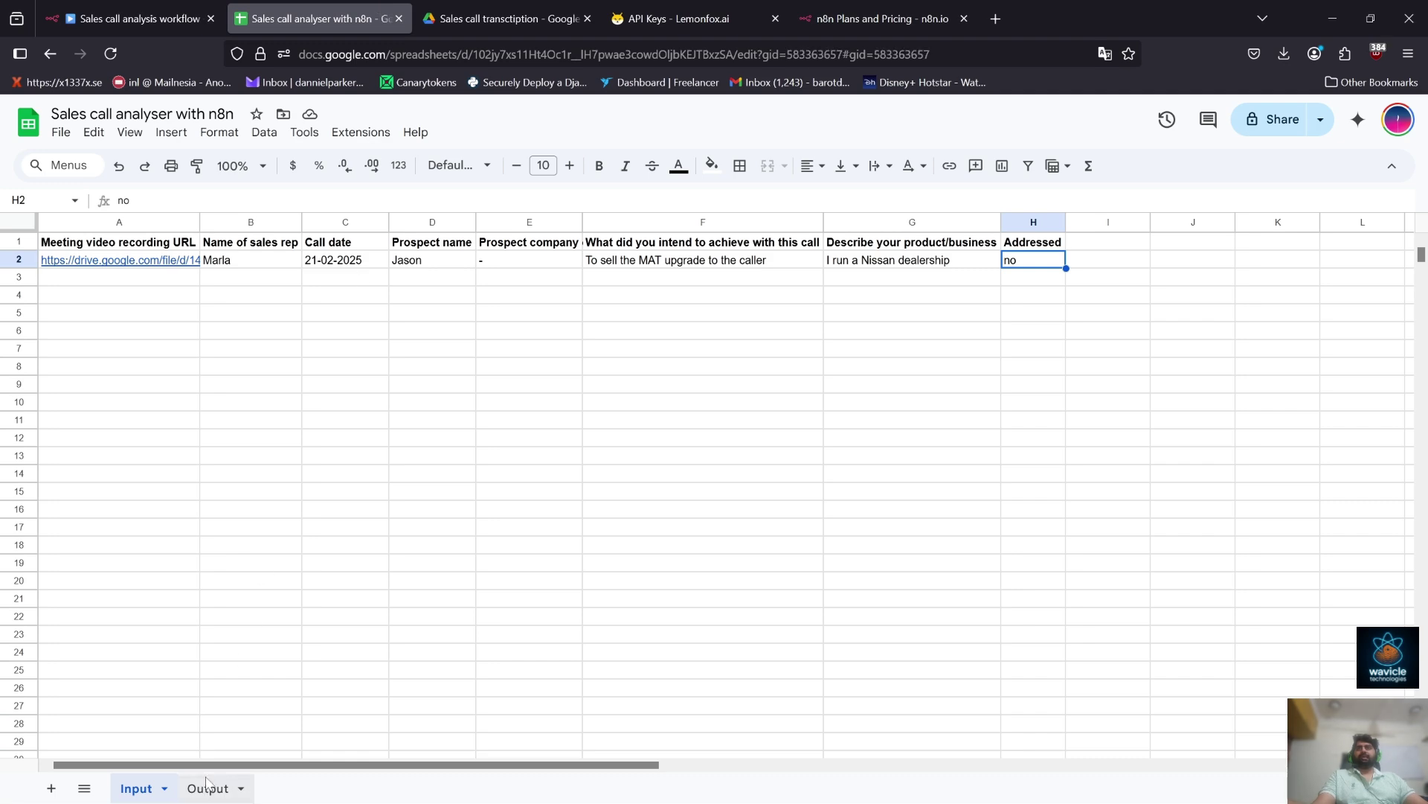
Examine the Transcript text, Transcript with timestamps and AI Feedback cells in row 2 of the Output sheet
scroll(349, 573, "down", 2)
scroll(447, 491, "up", 2)
left_click(783, 455)
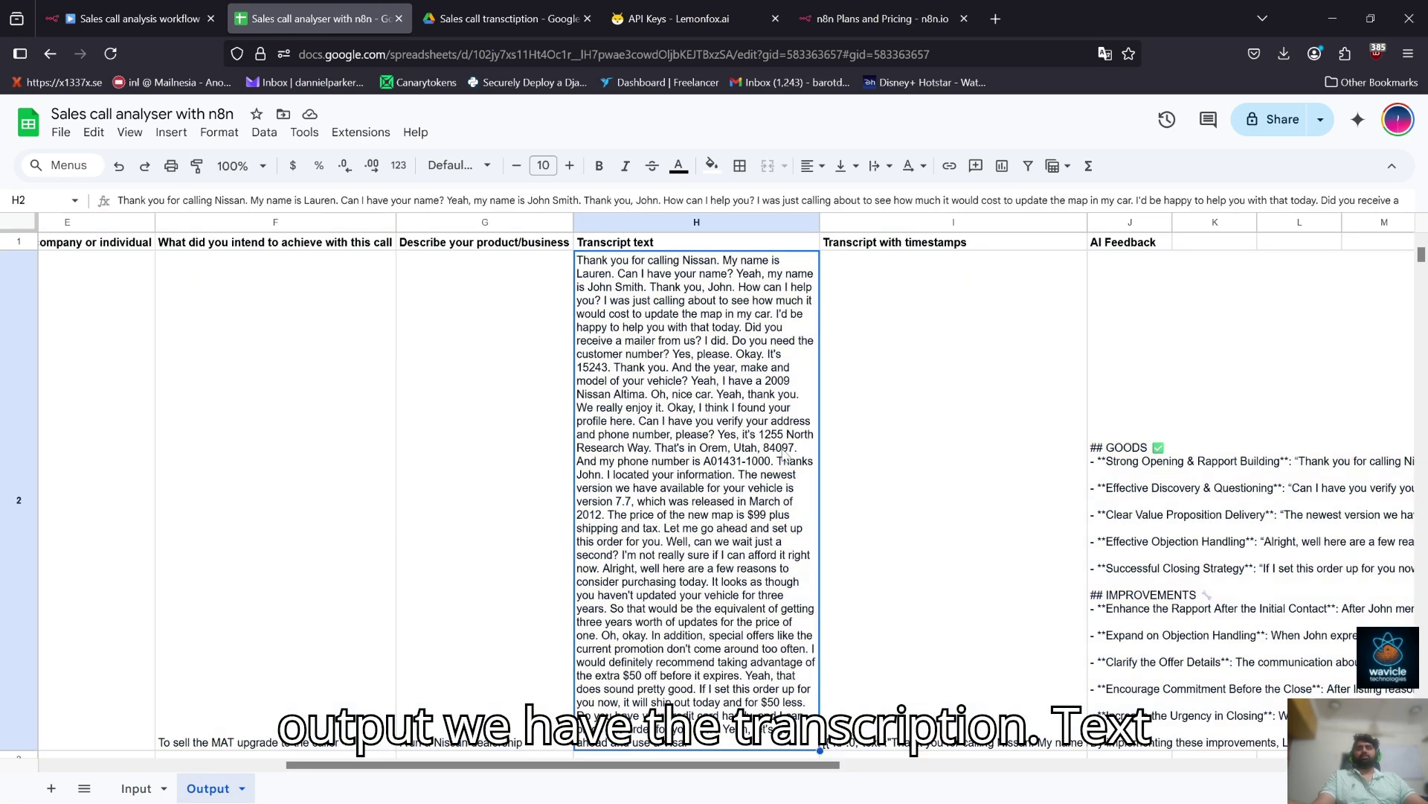
left_click(1028, 522)
left_click(1247, 465)
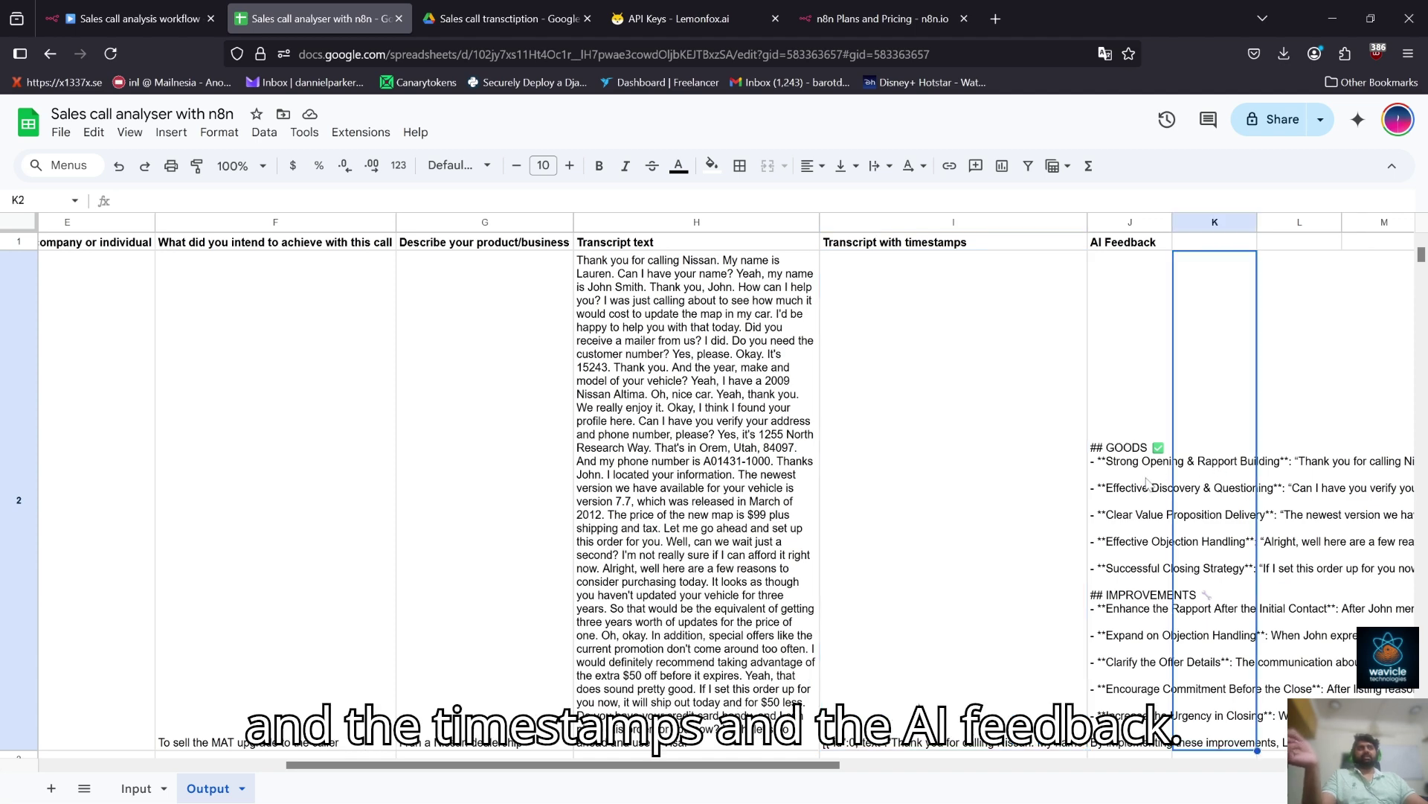
left_click(1116, 500)
key("ctrl+plus")
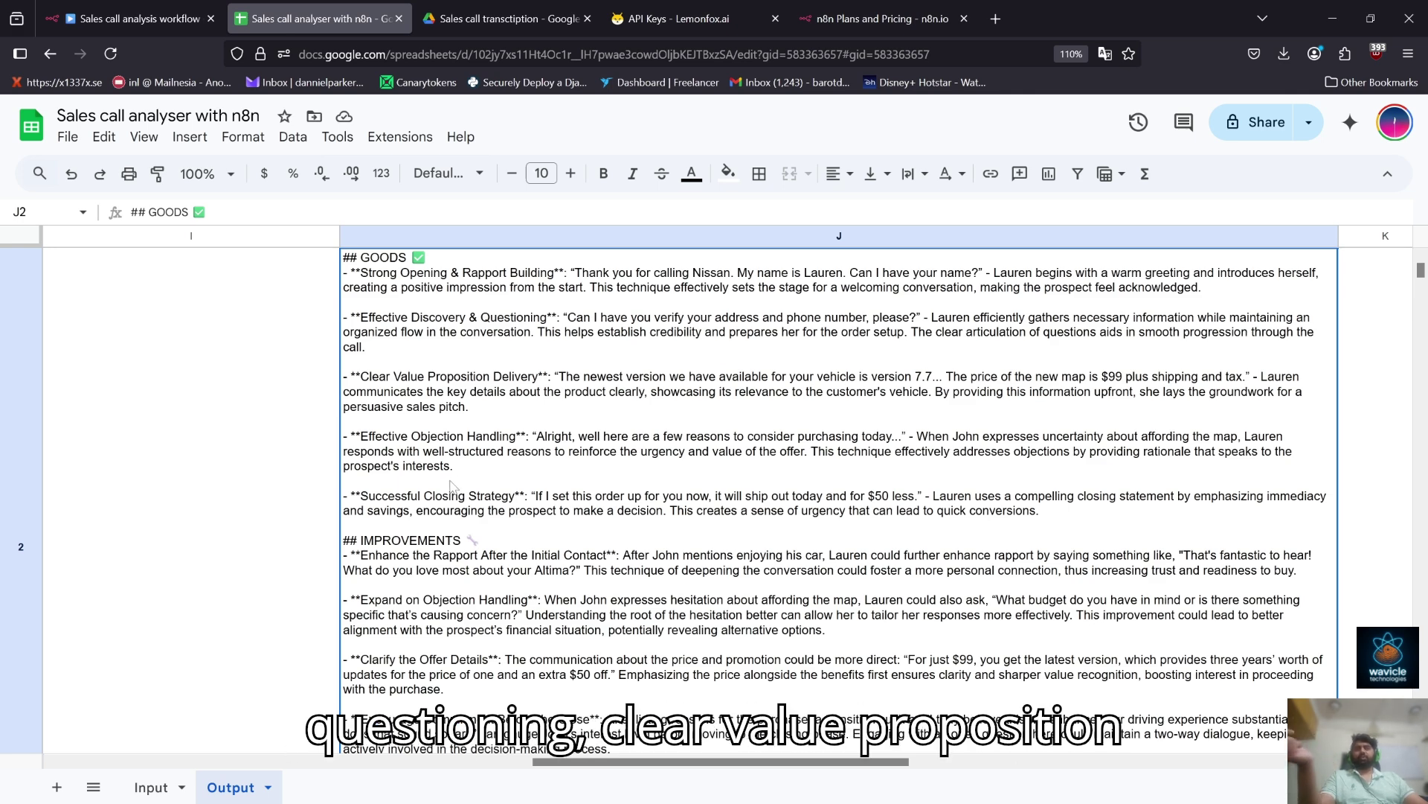
Examine the GOODS and IMPROVEMENTS sections of the AI Feedback text in cell J2 through to the closing line
scroll(450, 483, "down", 4)
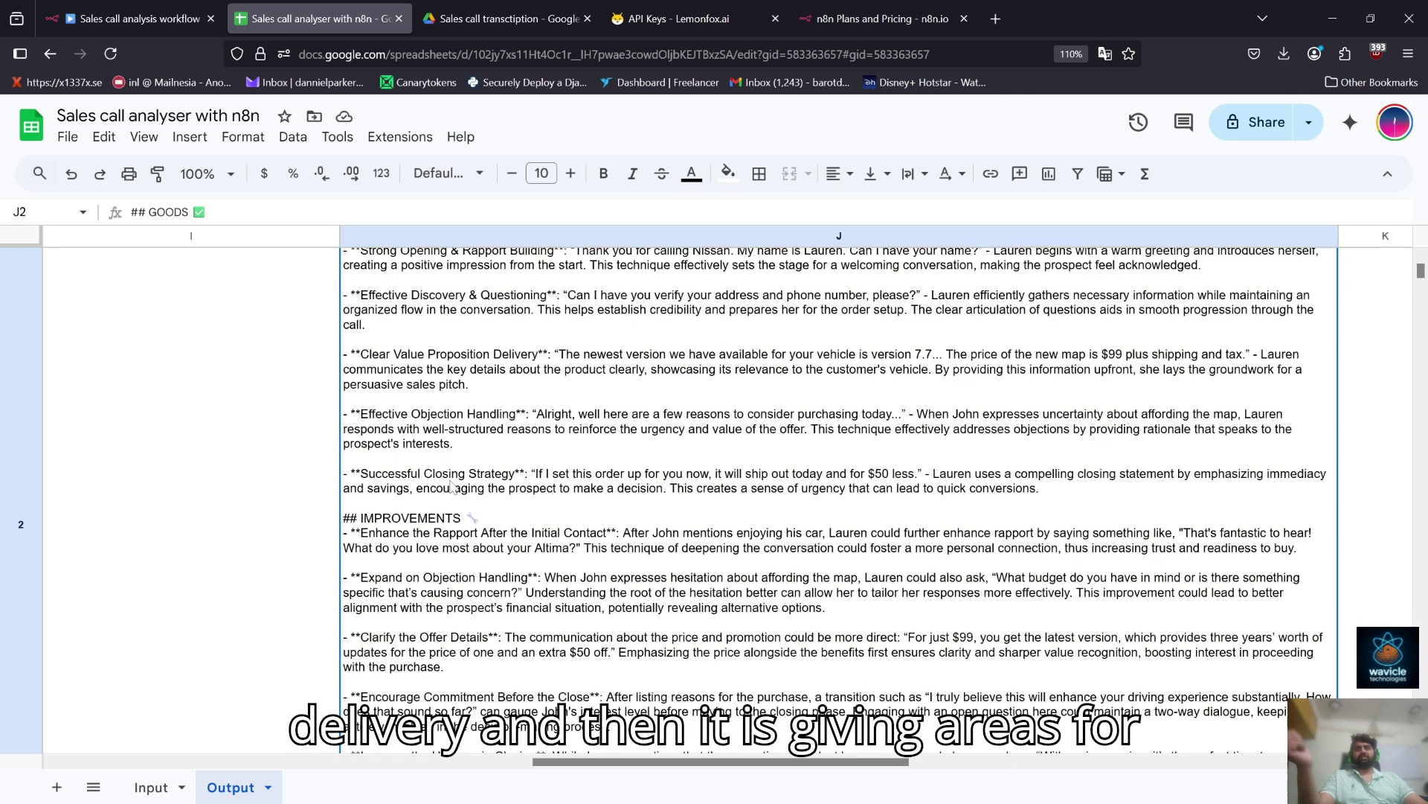
scroll(450, 483, "up", 2)
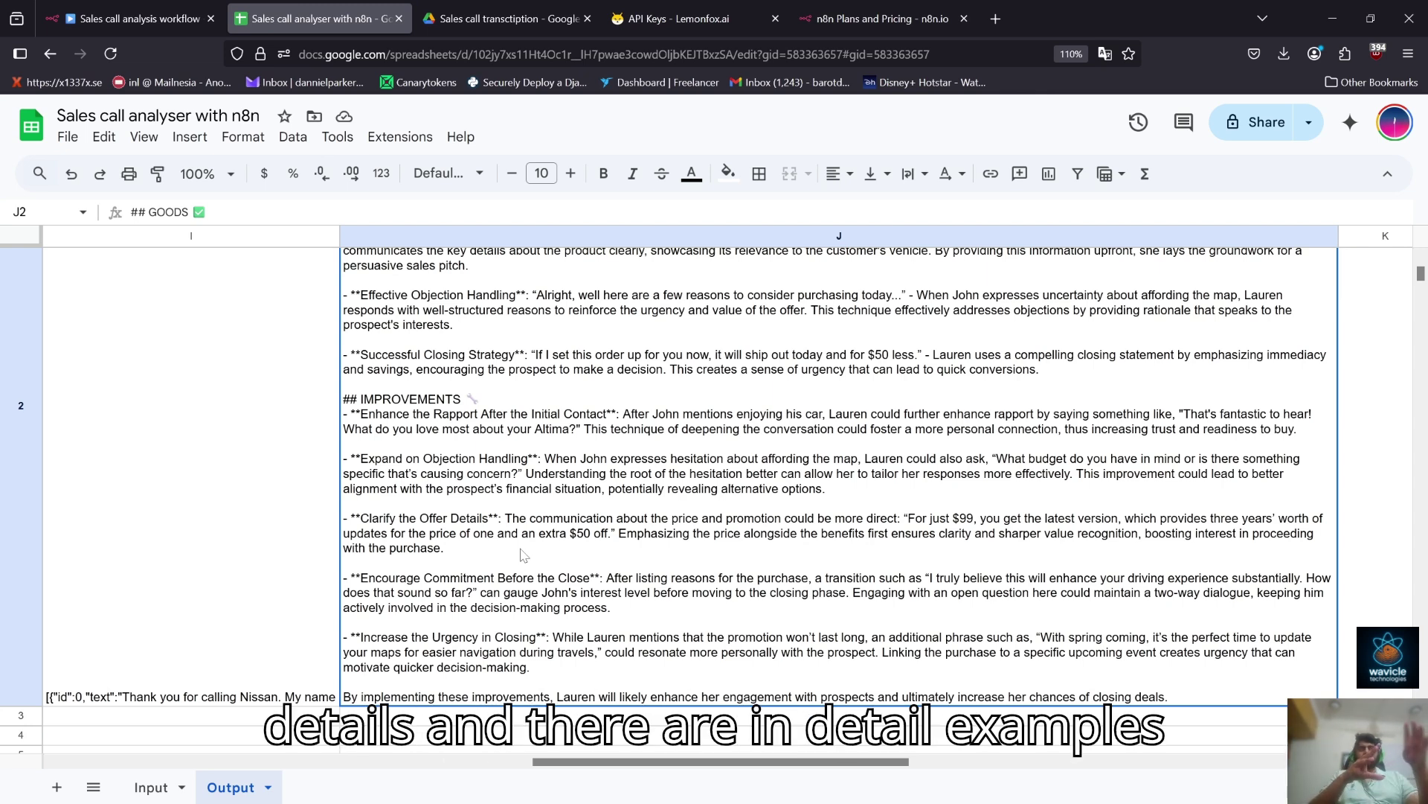
scroll(523, 554, "down", 1)
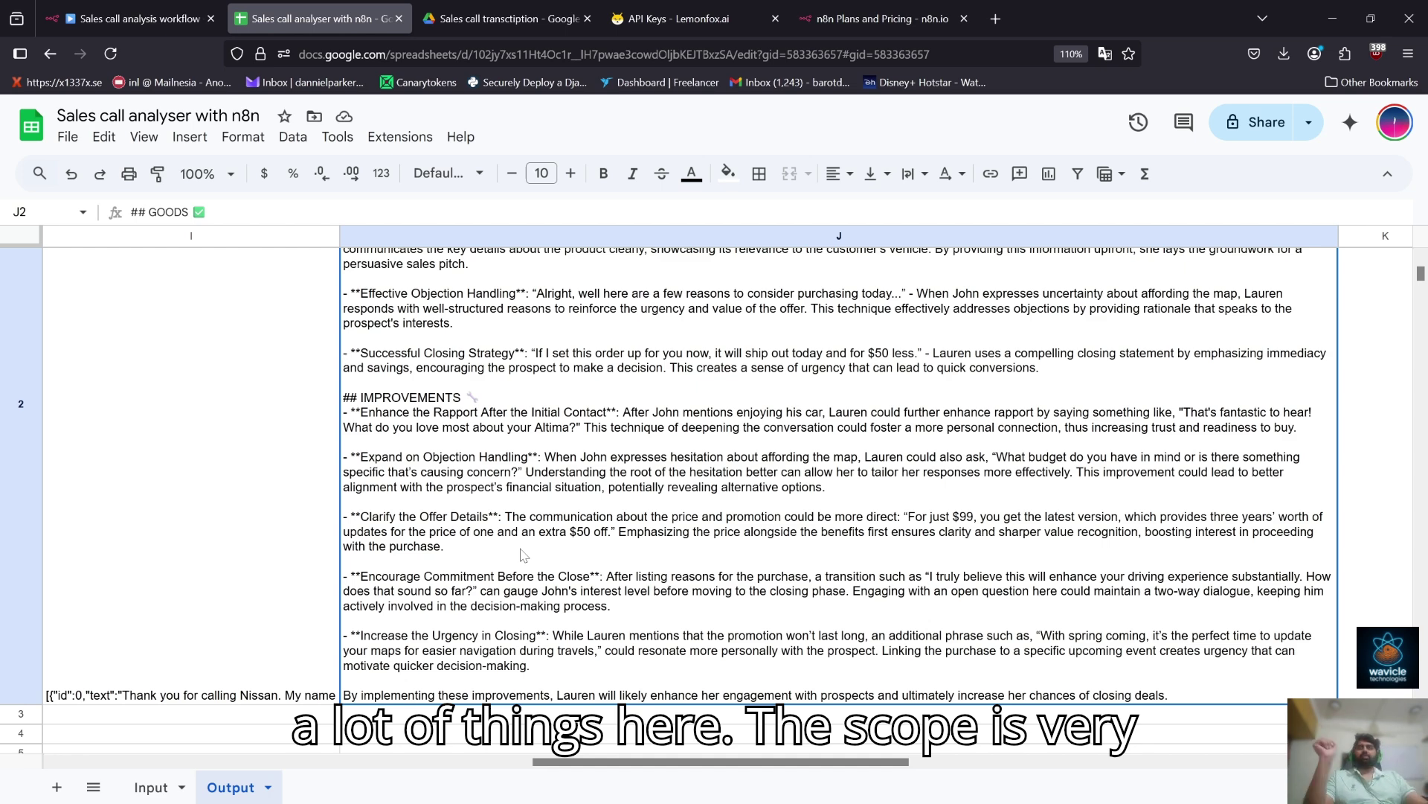
scroll(523, 555, "up", 5)
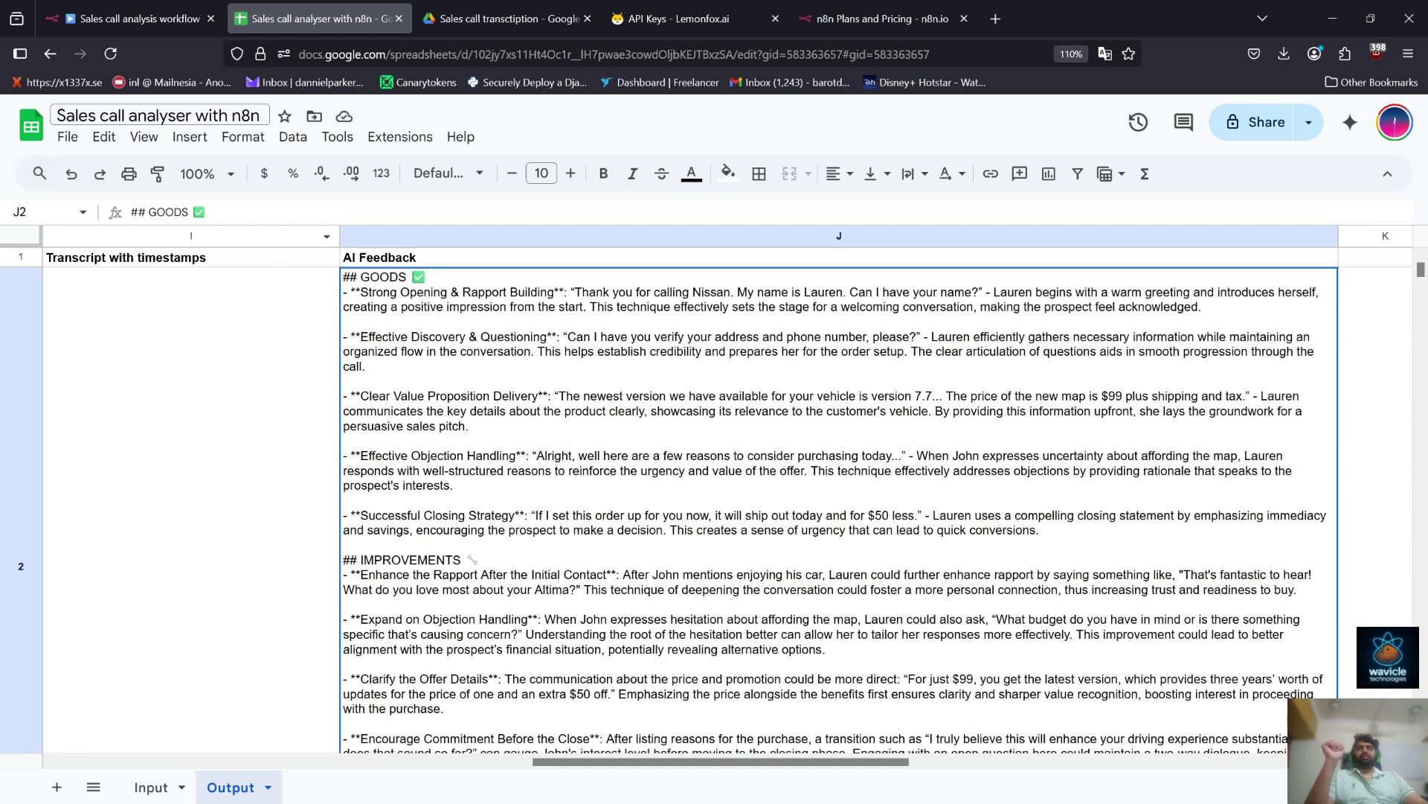
left_click(132, 16)
left_click(1091, 131)
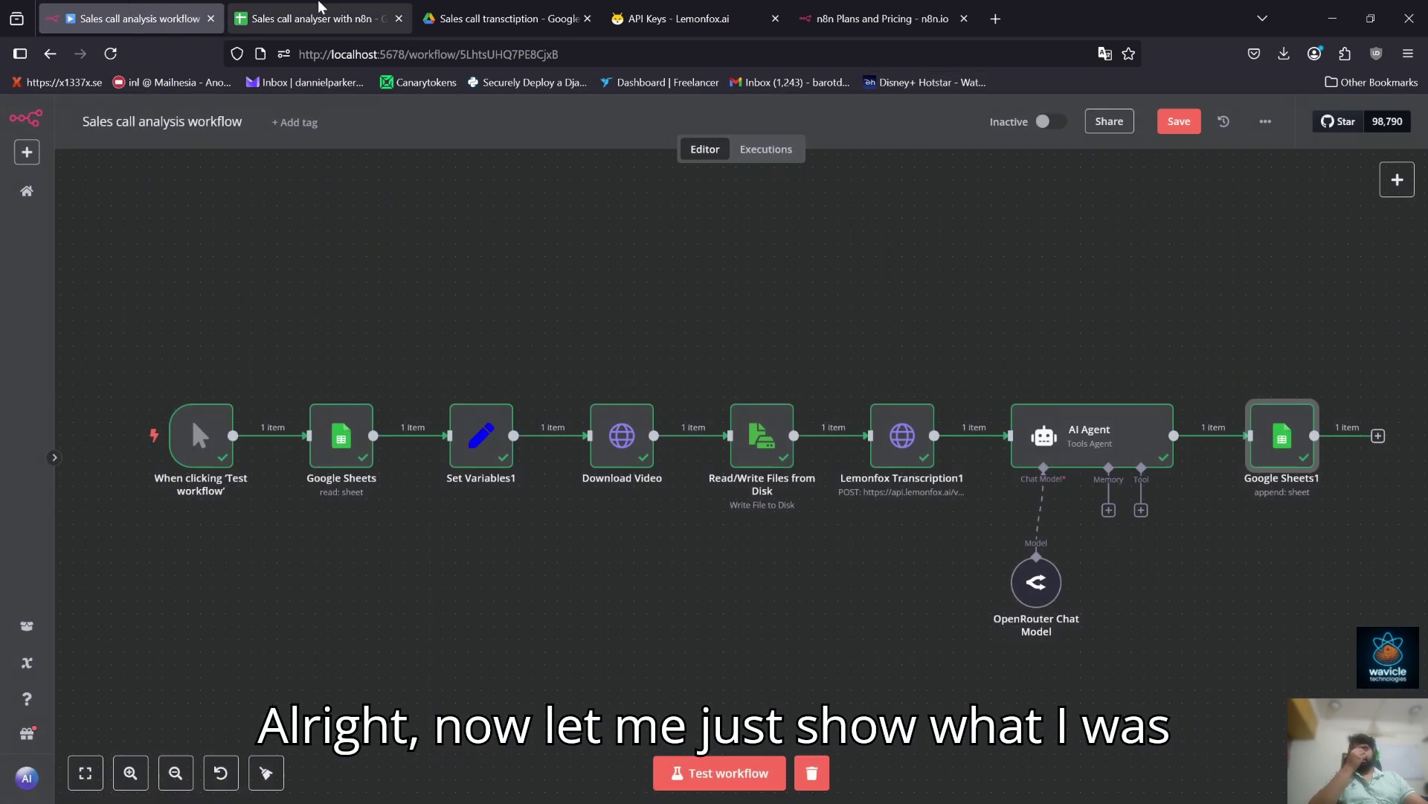
left_click(313, 16)
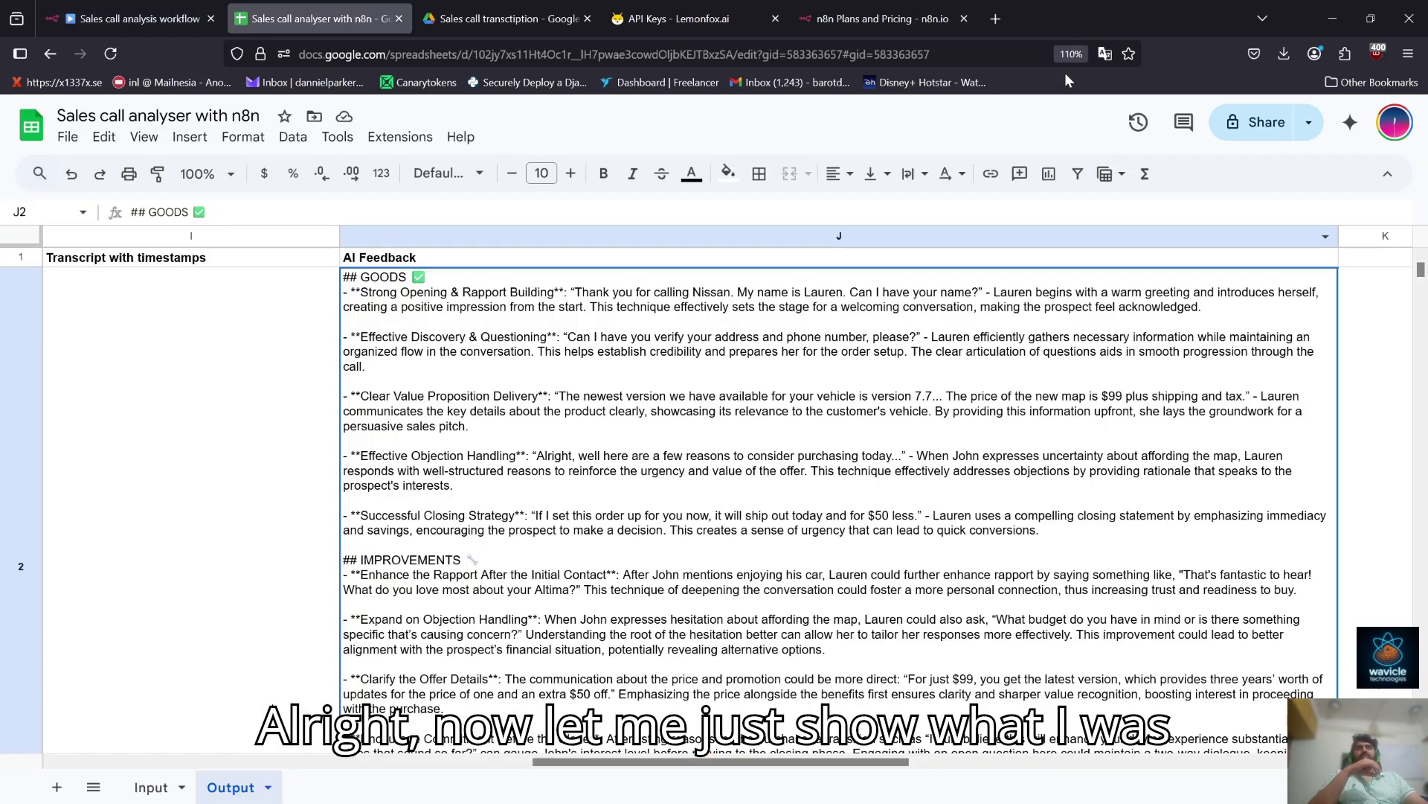
Open Gemini beside the Output sheet and ask it "which sales person spoke nicest to the customer"
left_click(1070, 54)
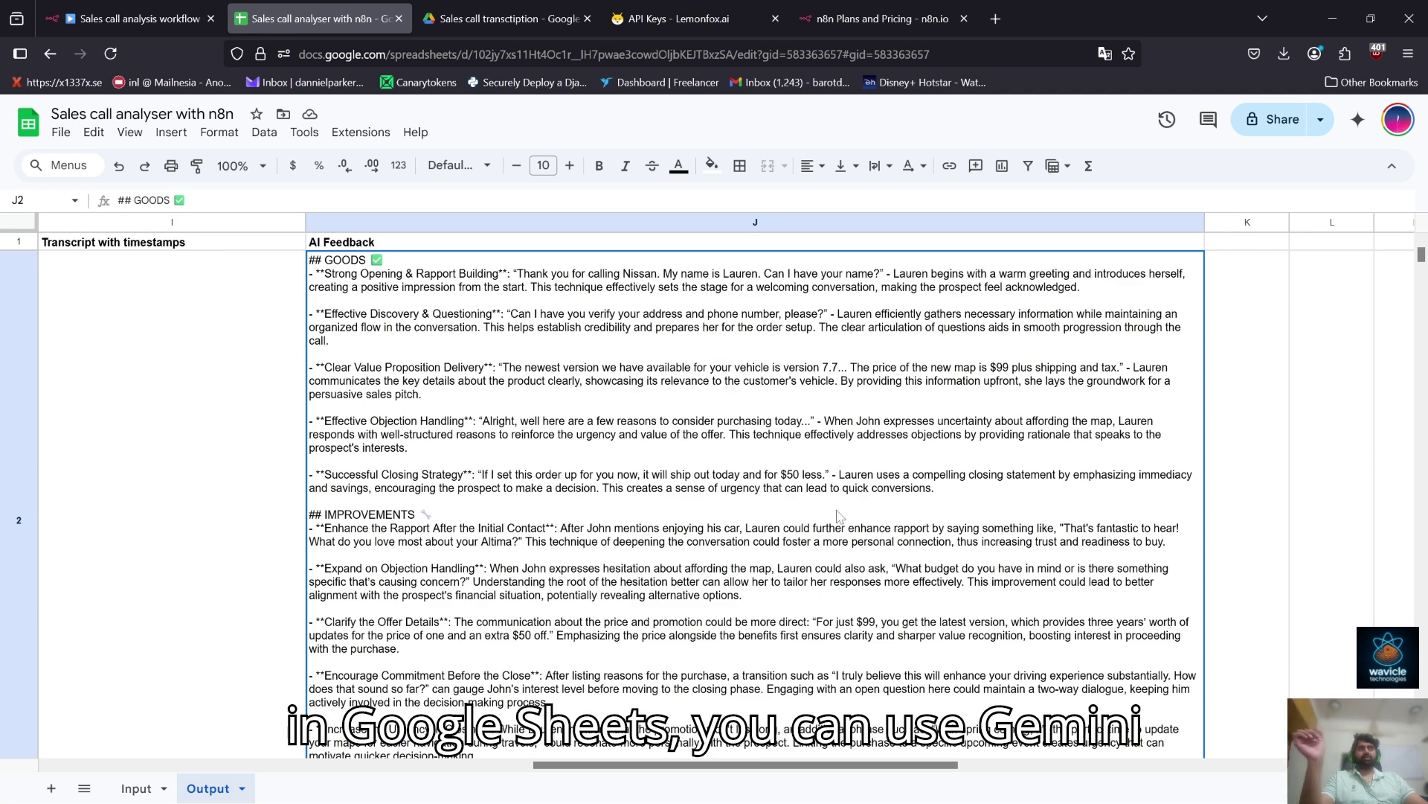
left_click(1359, 127)
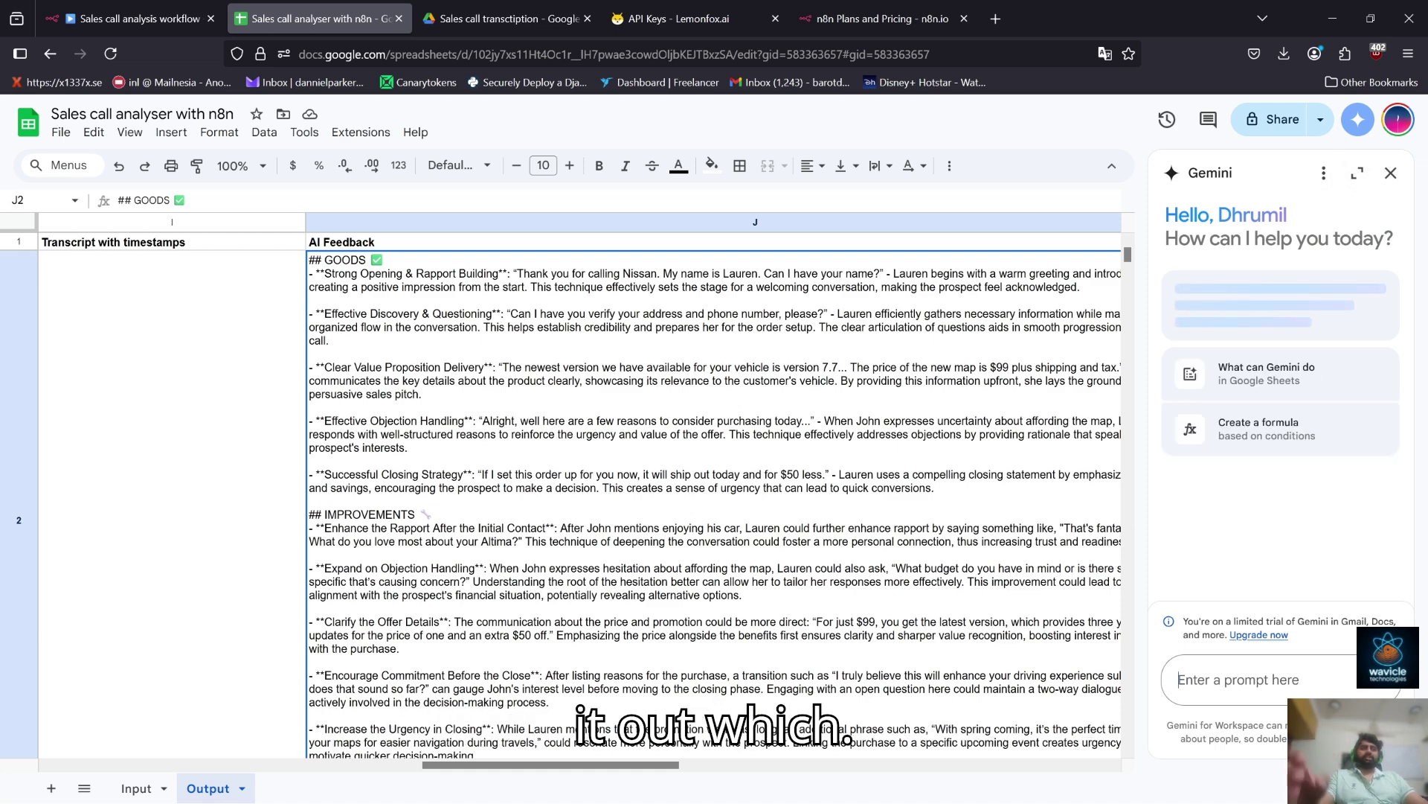
type("which sal")
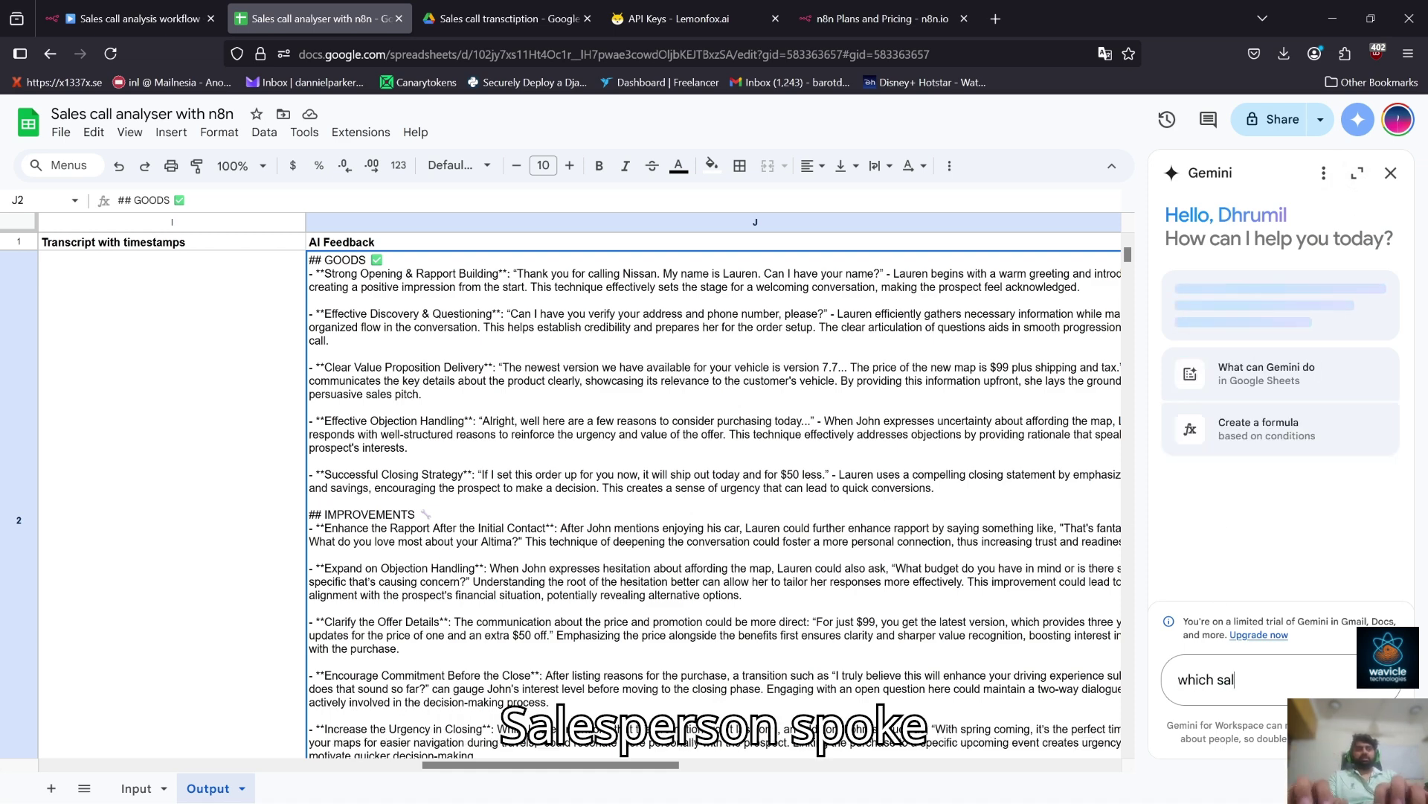
type("es person spoke ")
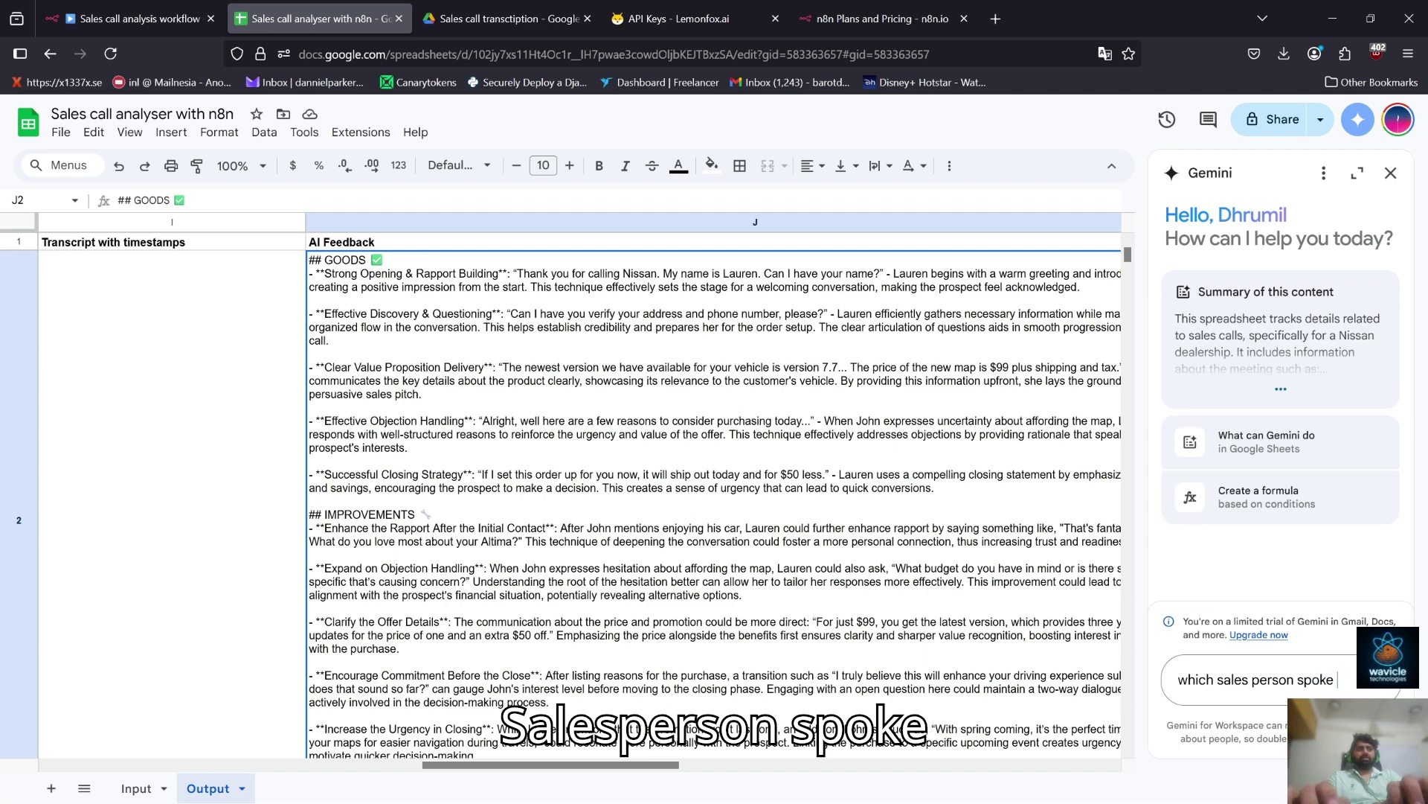
type("nicest to")
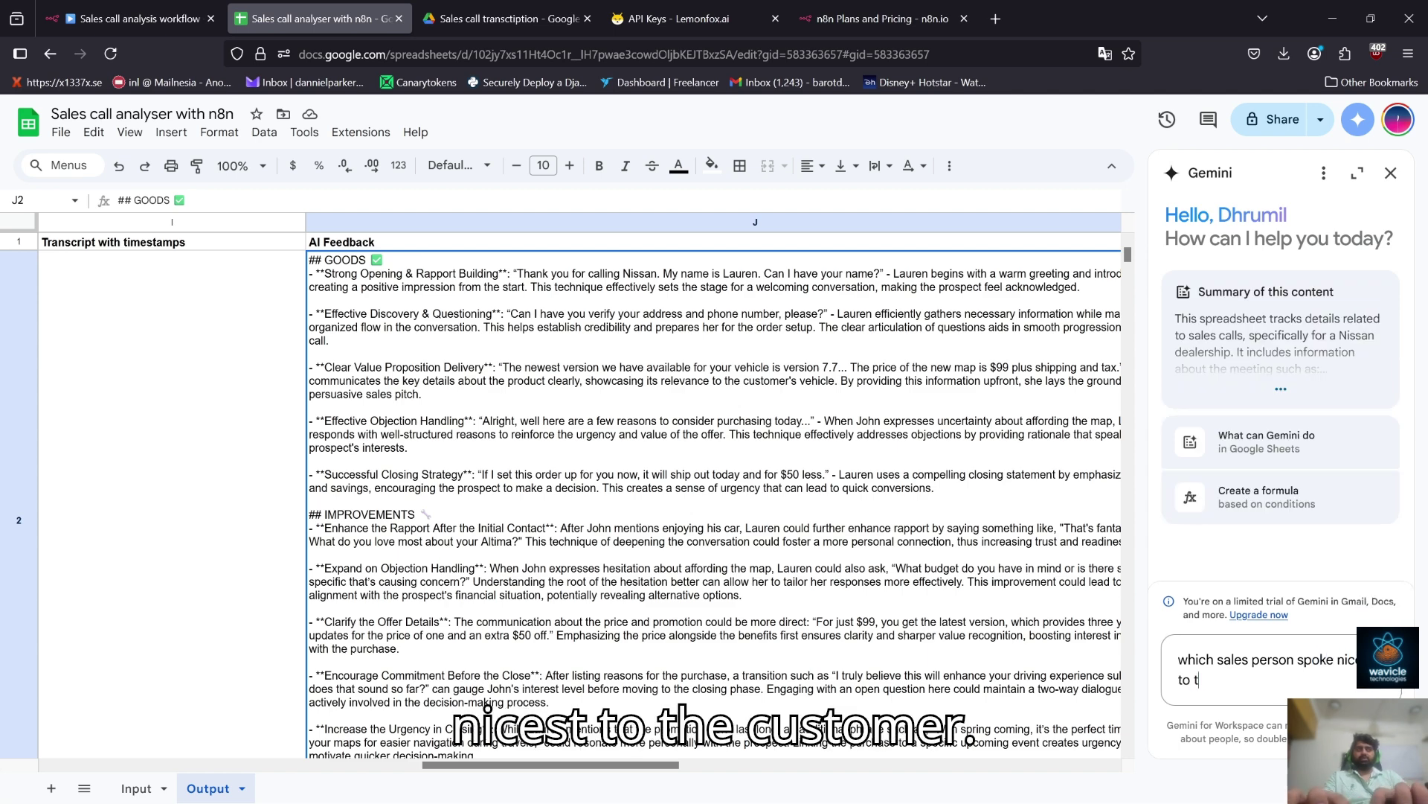
type(" the custom")
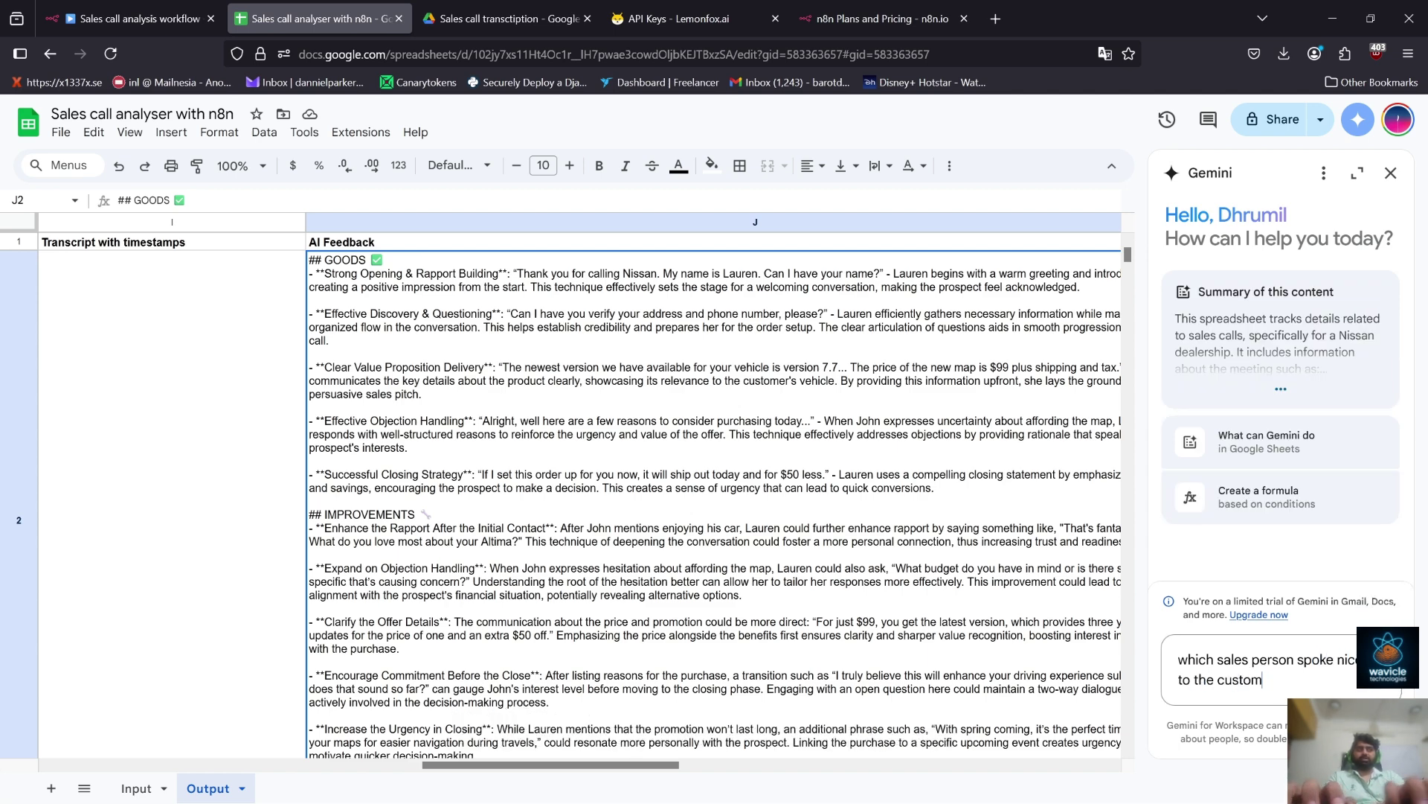
type("er")
key("Return")
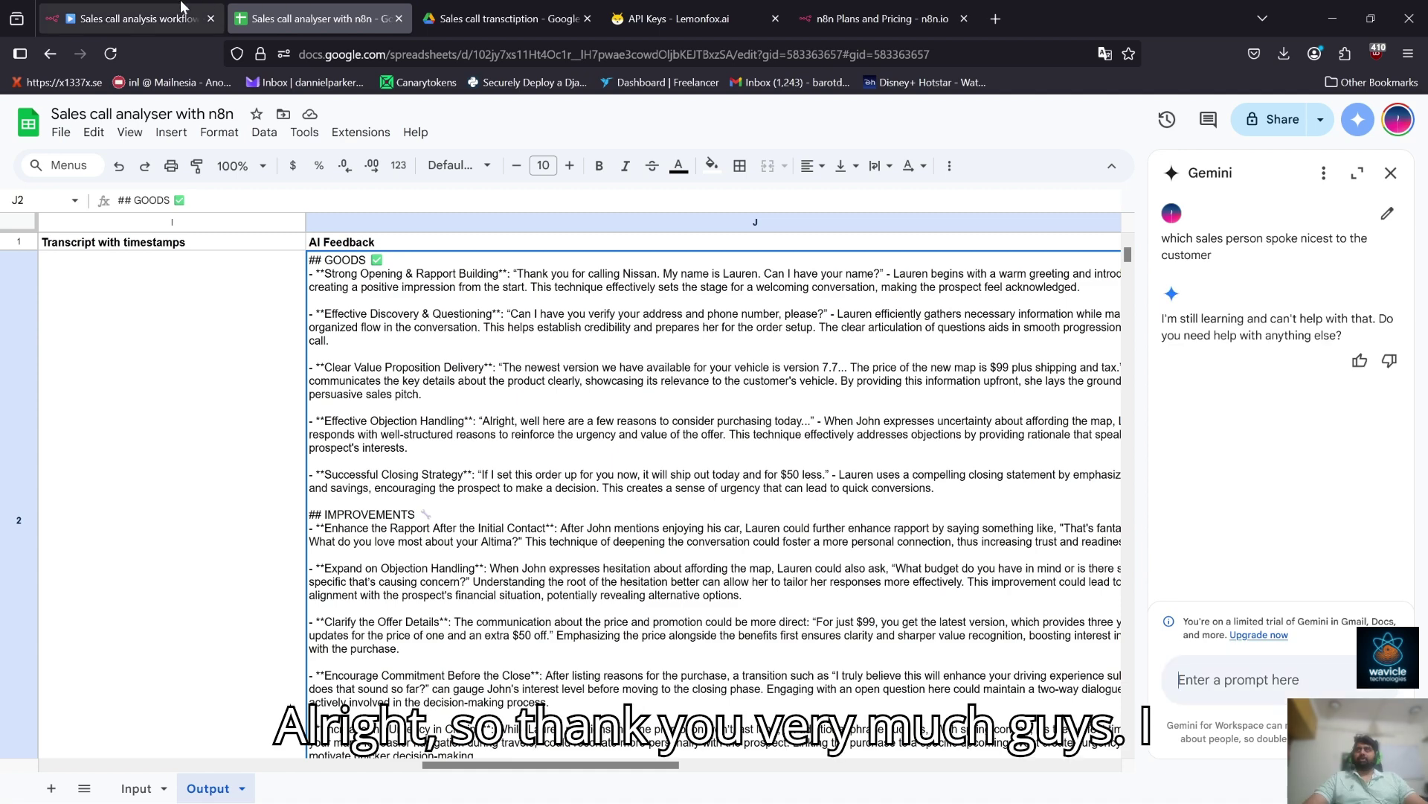
left_click(134, 18)
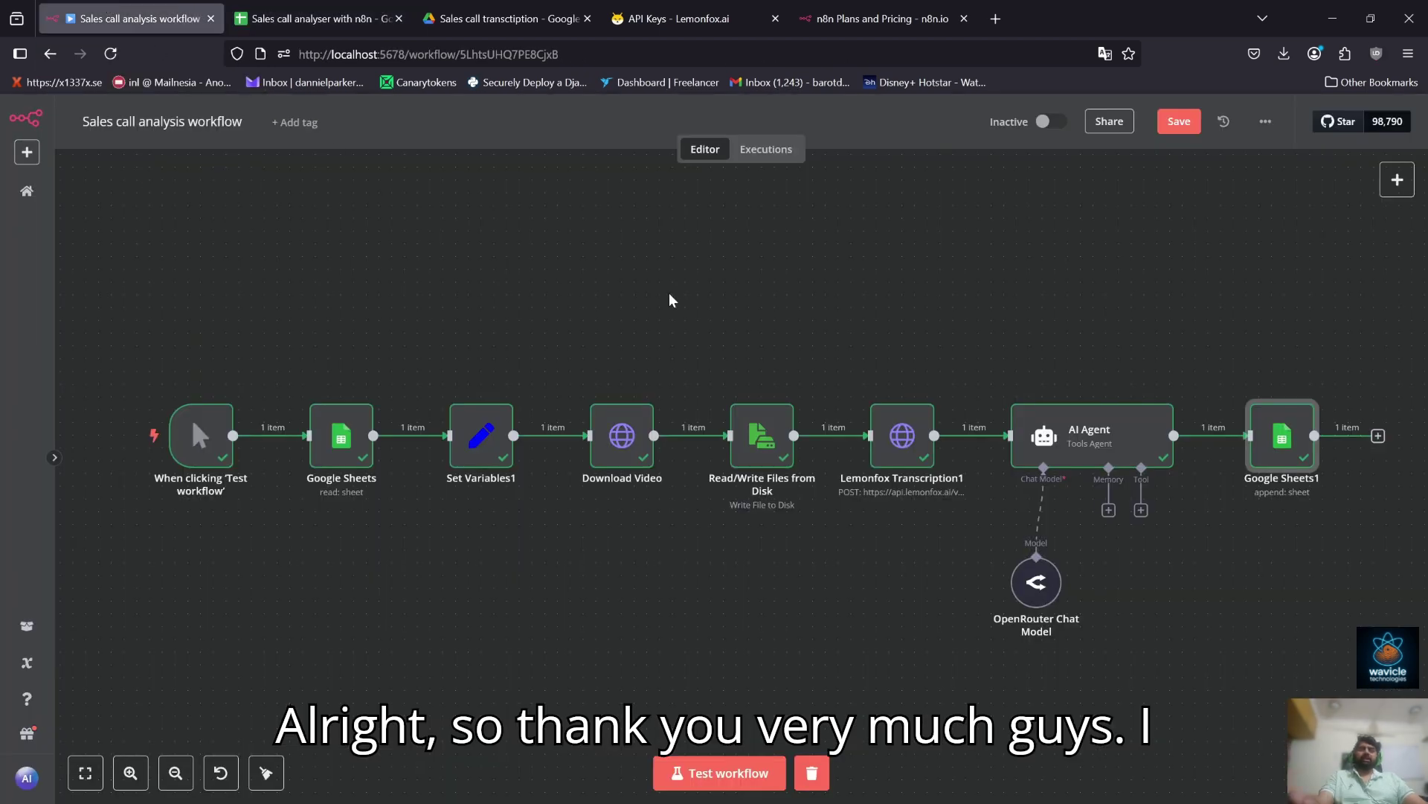
key("alt+Tab")
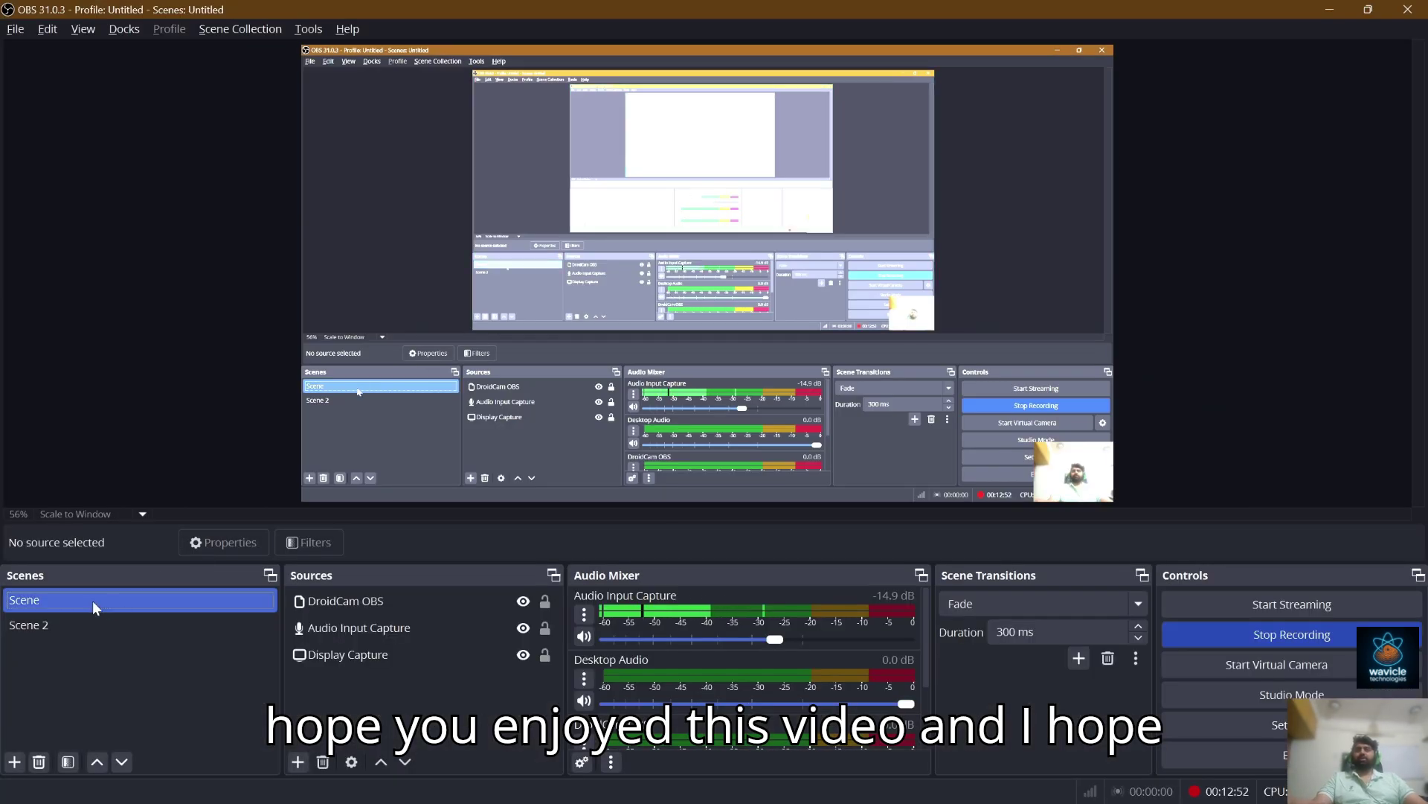
left_click(92, 624)
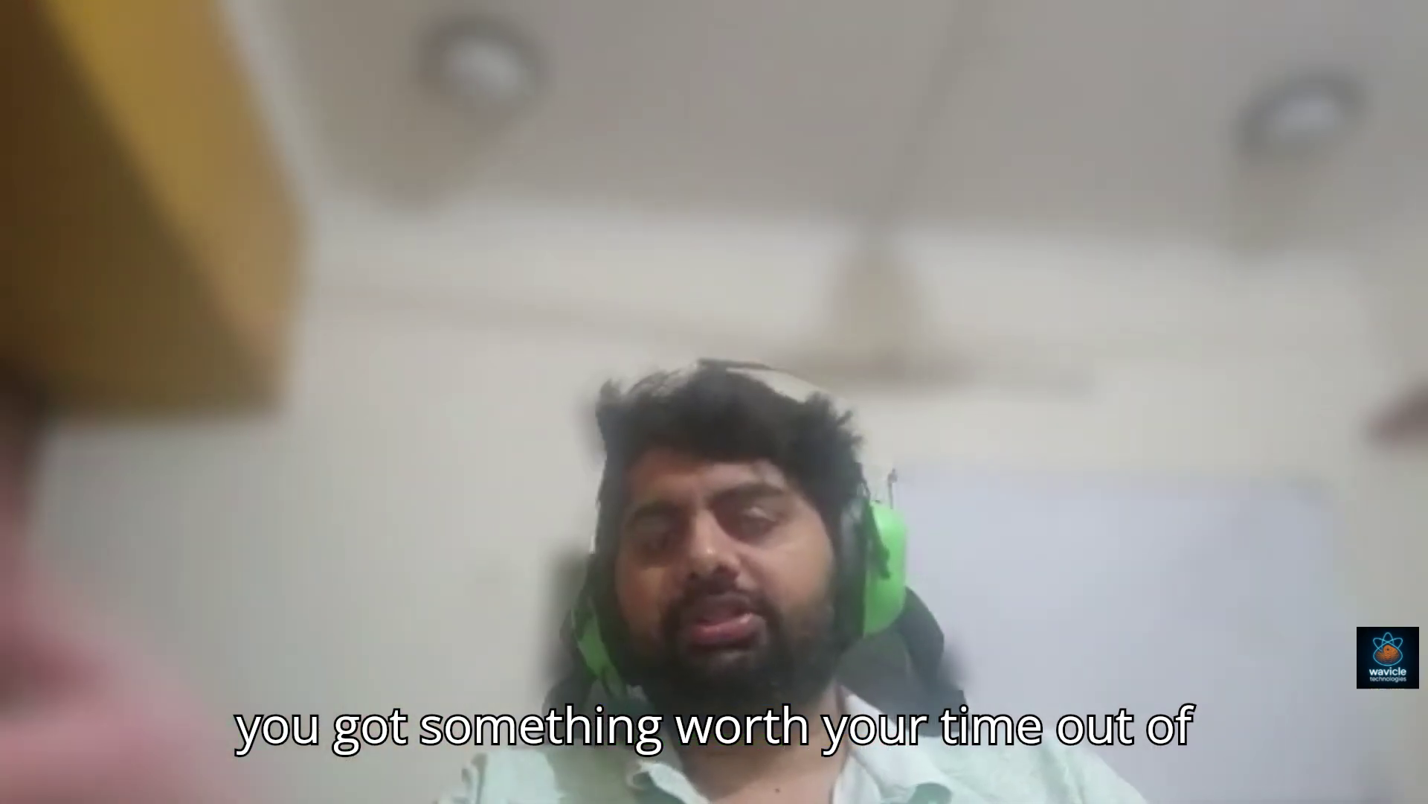